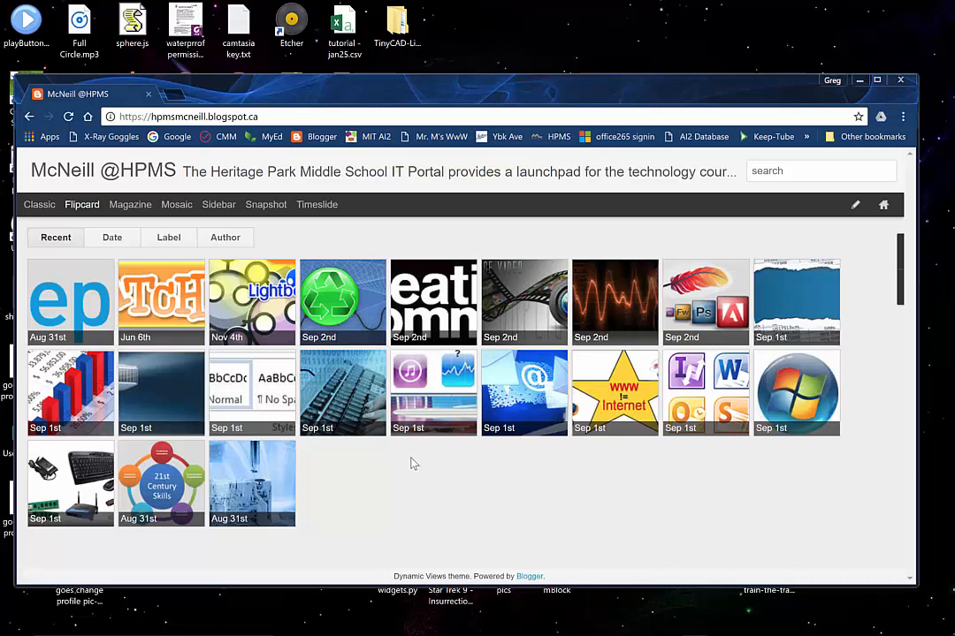
Open the "10 - Basic Spreadsheet Functions" post and read through it to the Time Budget and Monthly Expenses activities
left_click(55, 389)
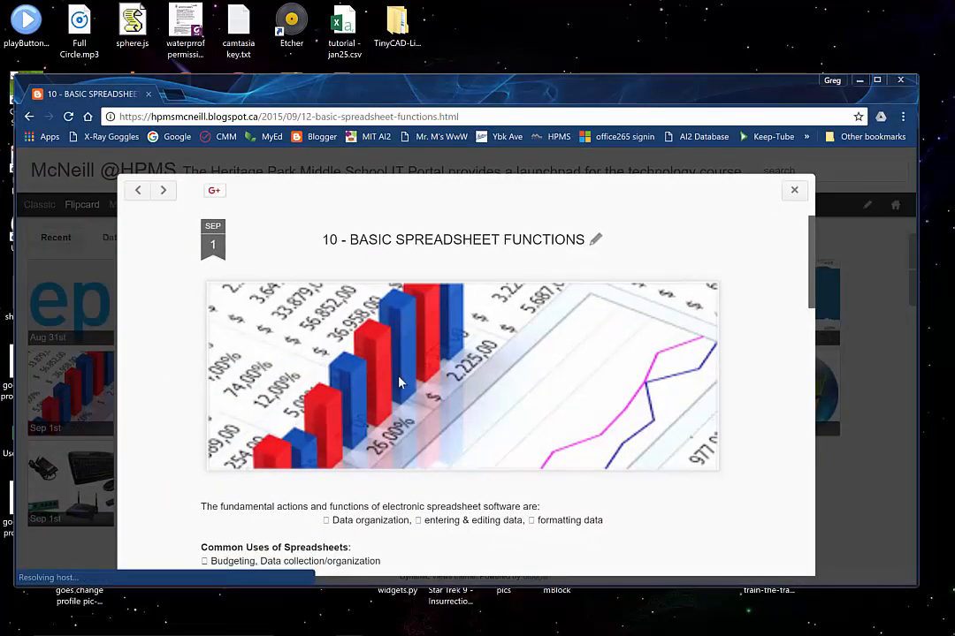
scroll(372, 362, "down", 3)
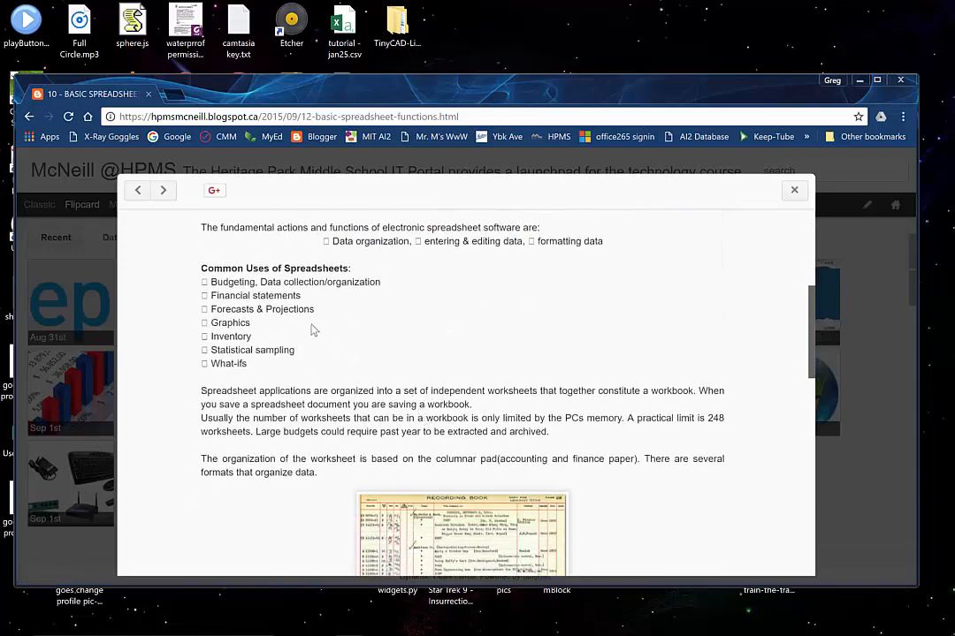
scroll(299, 330, "down", 3)
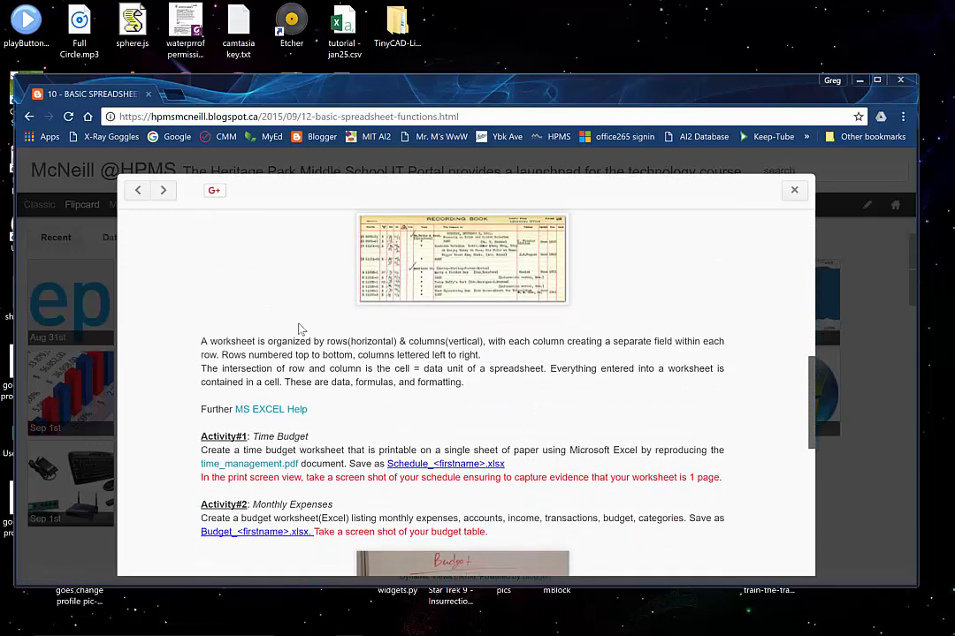
scroll(299, 329, "up", 4)
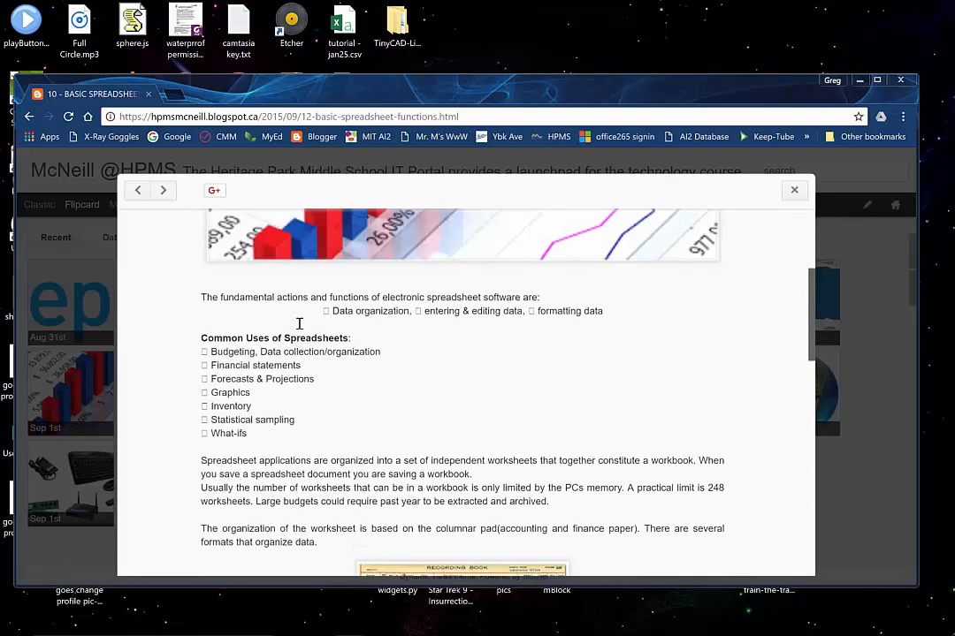
scroll(299, 327, "down", 5)
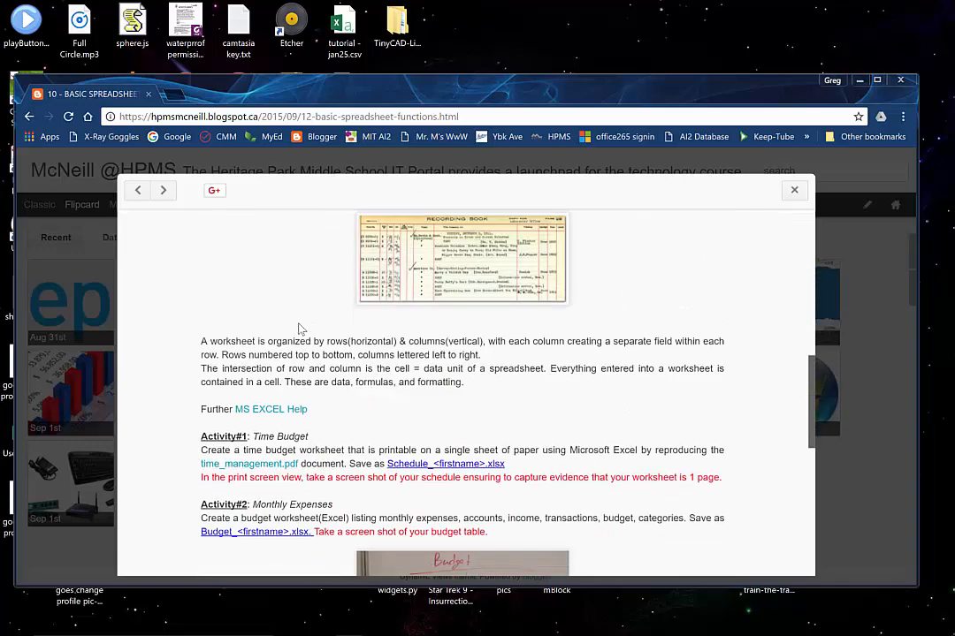
scroll(300, 329, "down", 1)
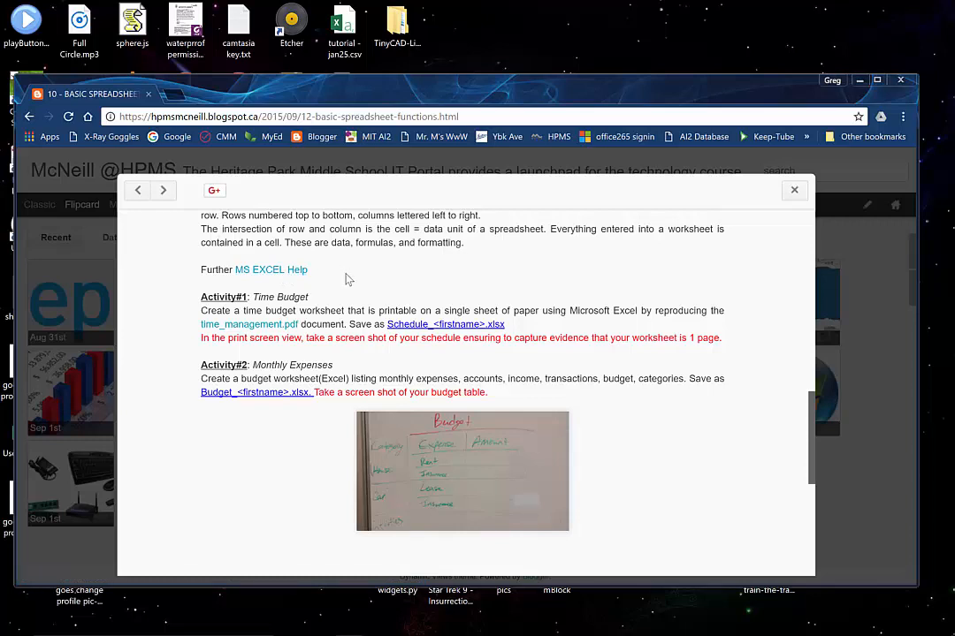
Open the time_management.pdf link from Activity#1 in a new browser tab and switch to that tab
right_click(285, 327)
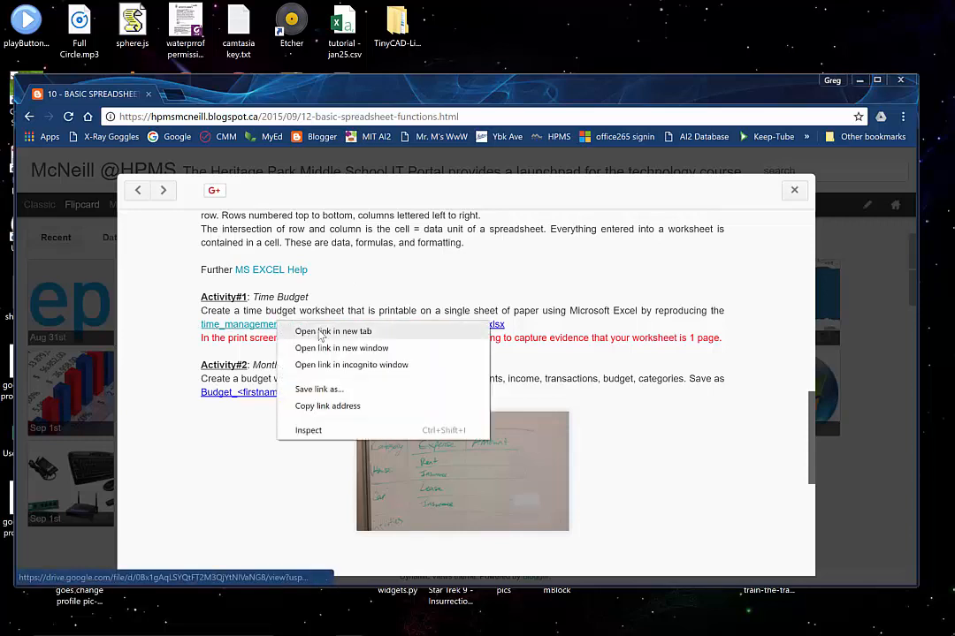
left_click(301, 331)
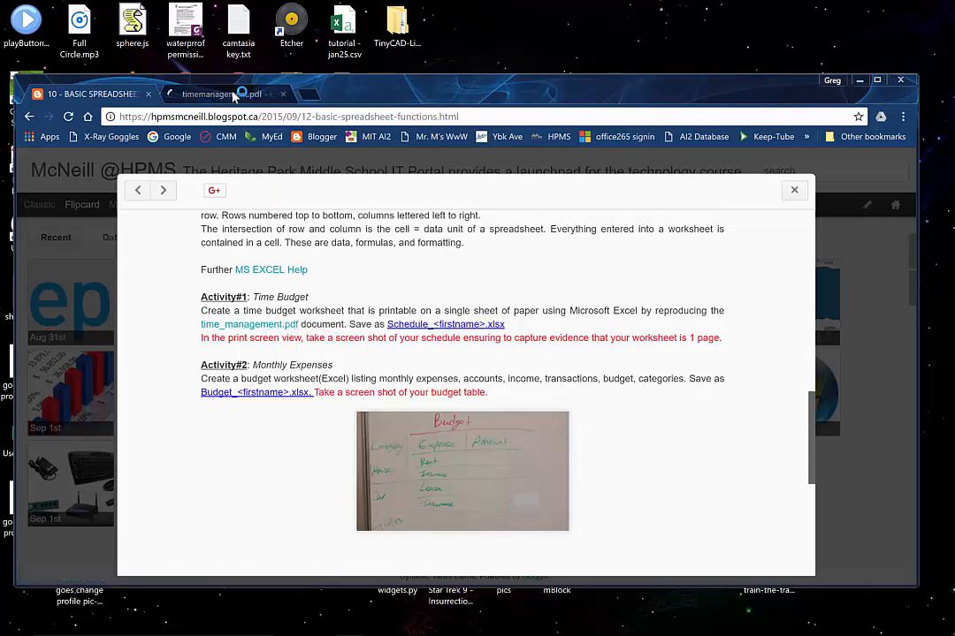
left_click(232, 94)
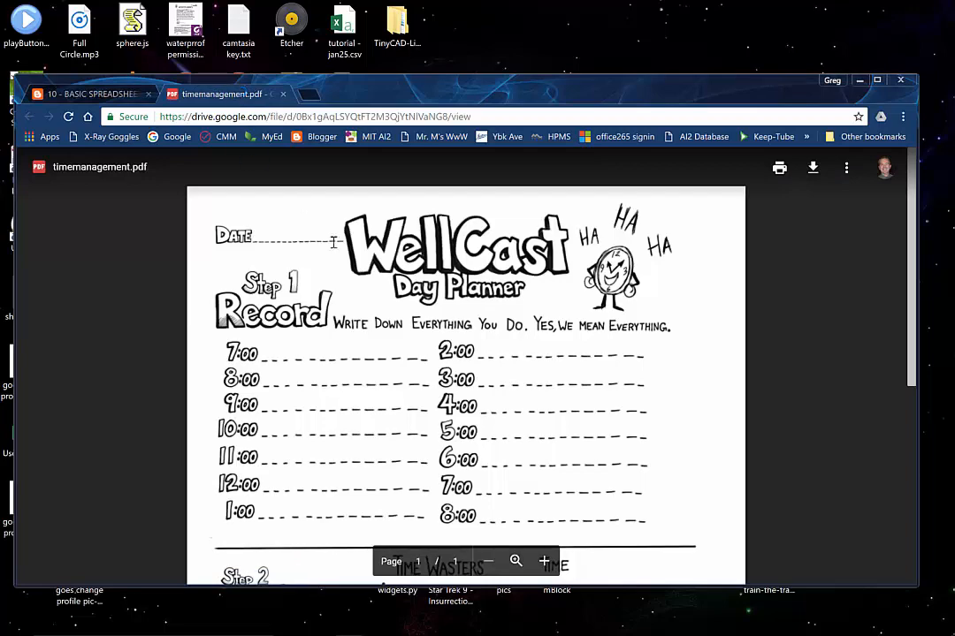
Examine the WellCast Day Planner's Record, Analyze and Change sections to see the layout that has to be reproduced
scroll(376, 303, "down", 1)
scroll(375, 304, "down", 5)
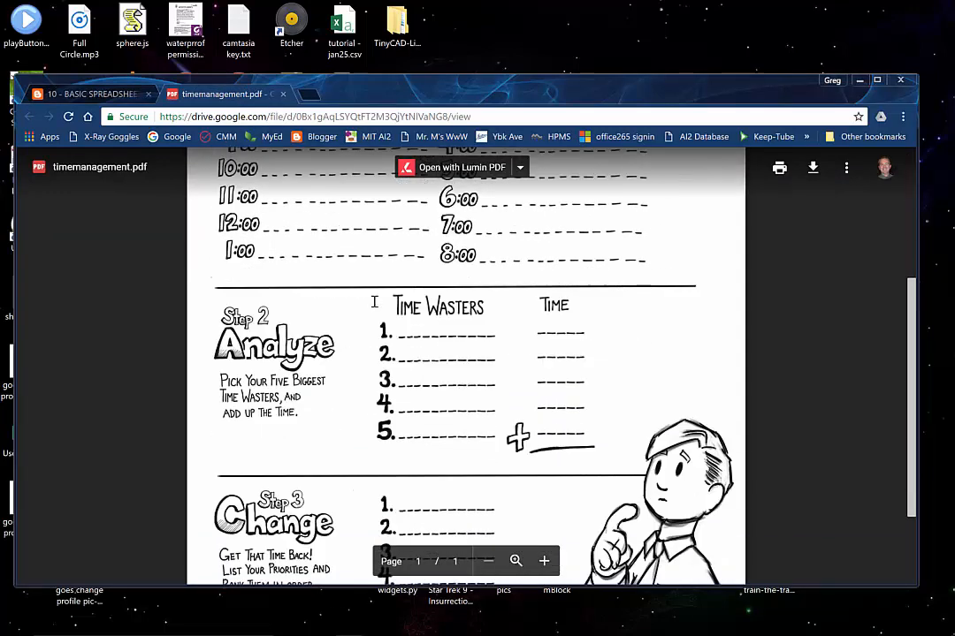
scroll(374, 303, "up", 5)
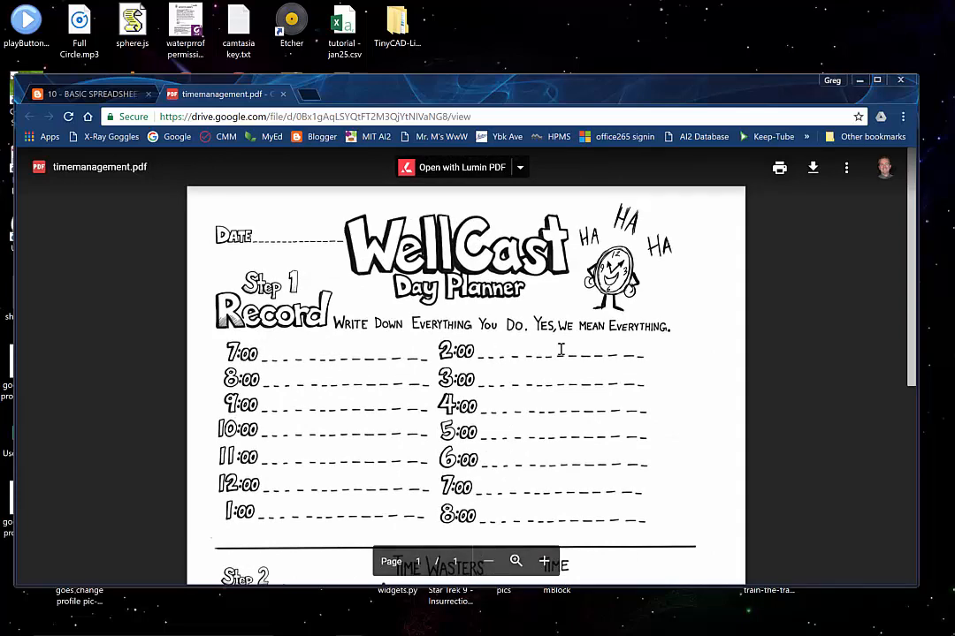
scroll(588, 366, "down", 4)
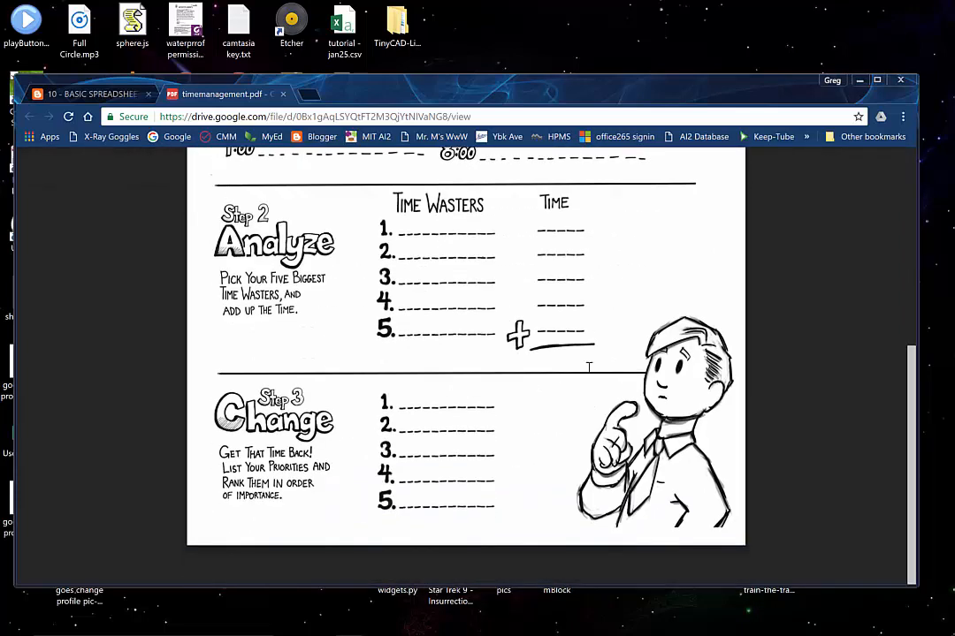
scroll(588, 366, "up", 4)
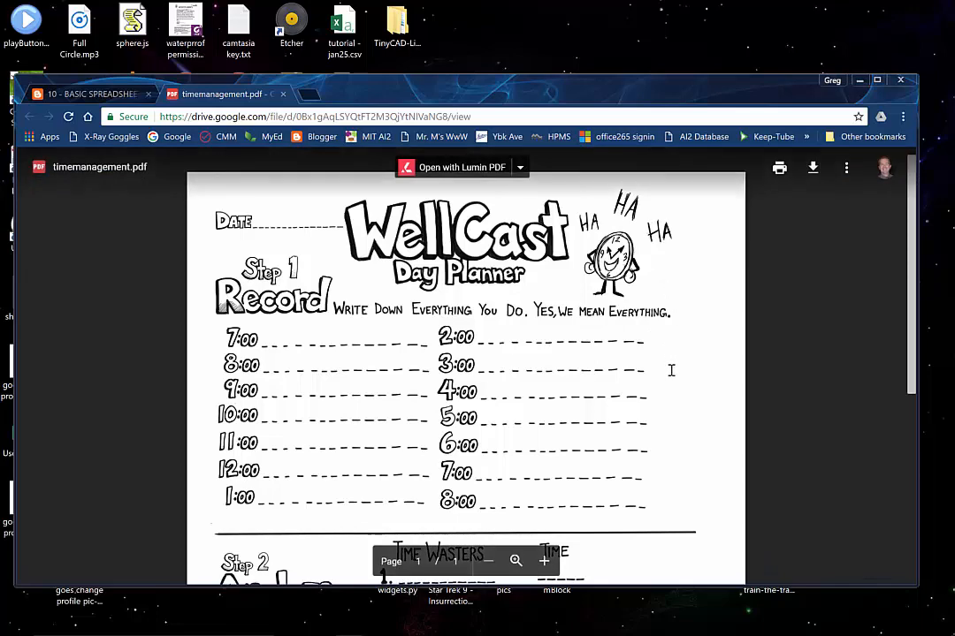
scroll(669, 370, "down", 4)
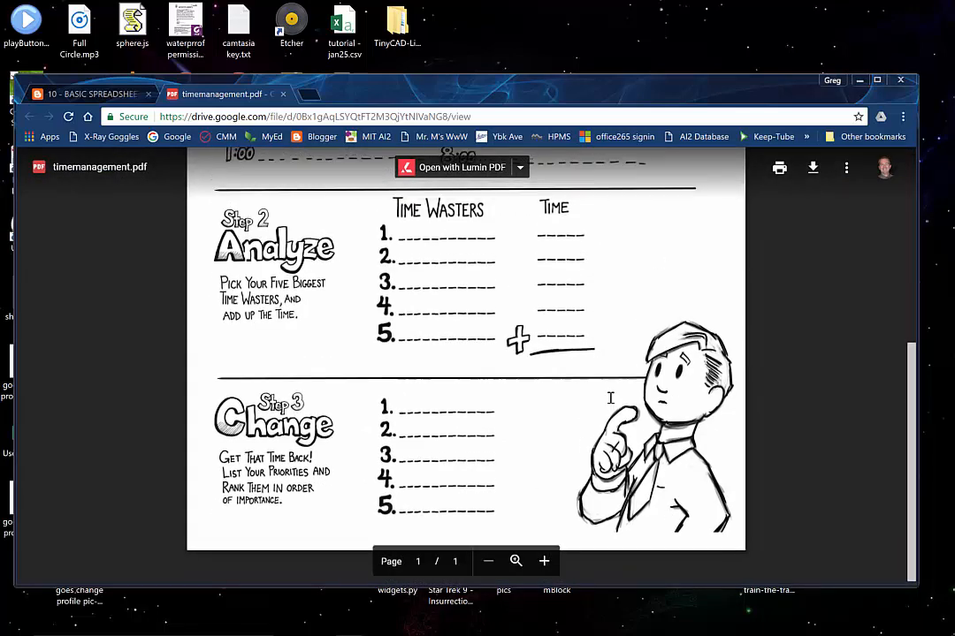
scroll(609, 396, "up", 5)
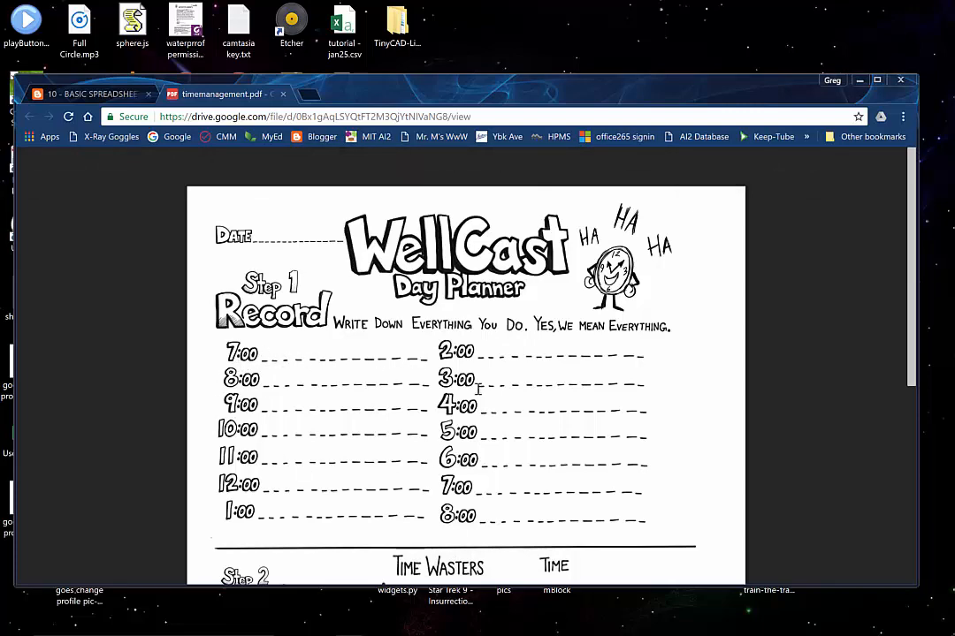
scroll(512, 457, "down", 2)
scroll(512, 457, "down", 2)
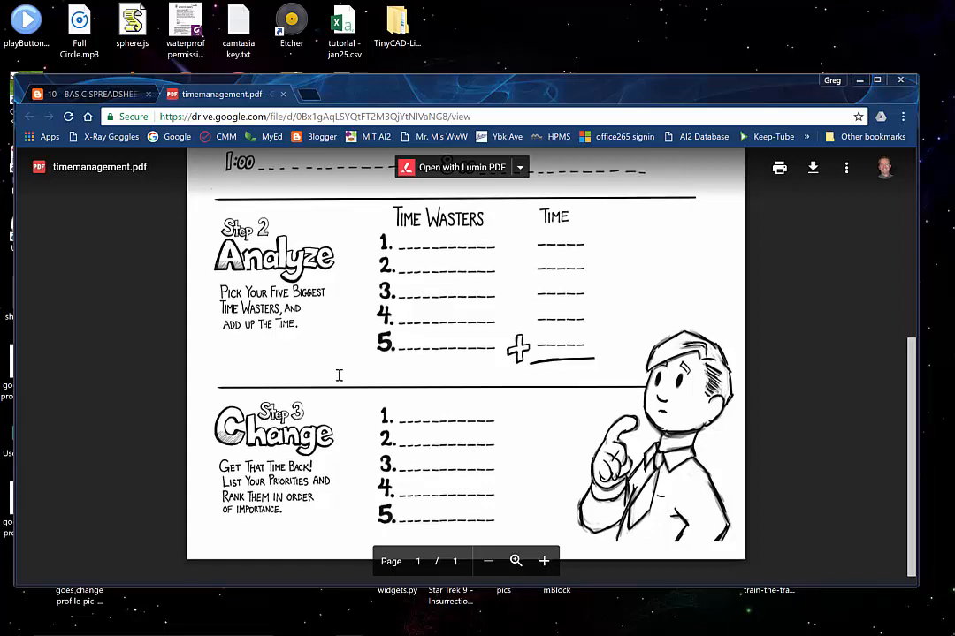
scroll(339, 376, "up", 4)
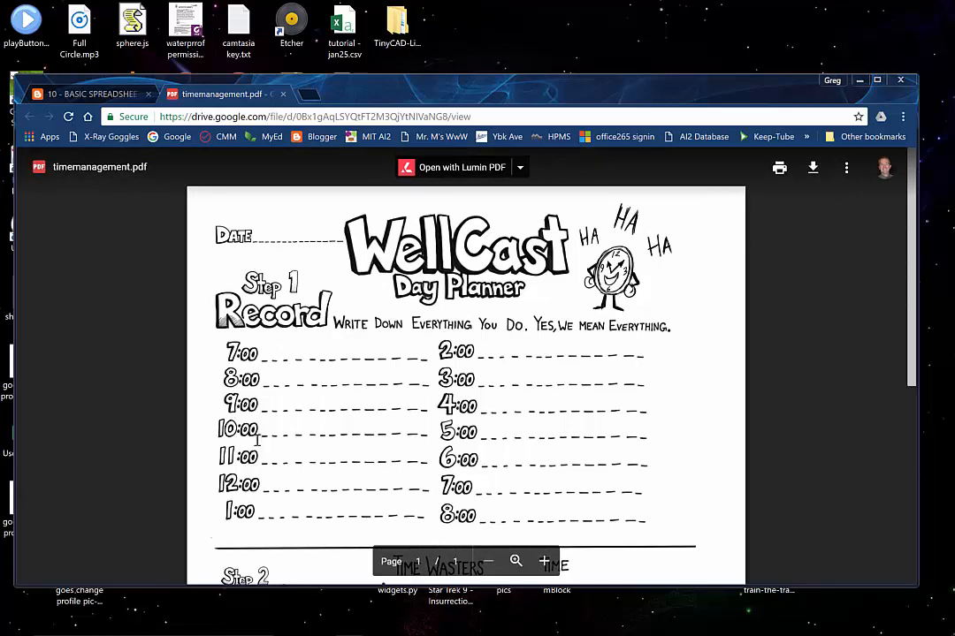
Launch Excel 2016 and create a blank workbook
mouse_move(13, 629)
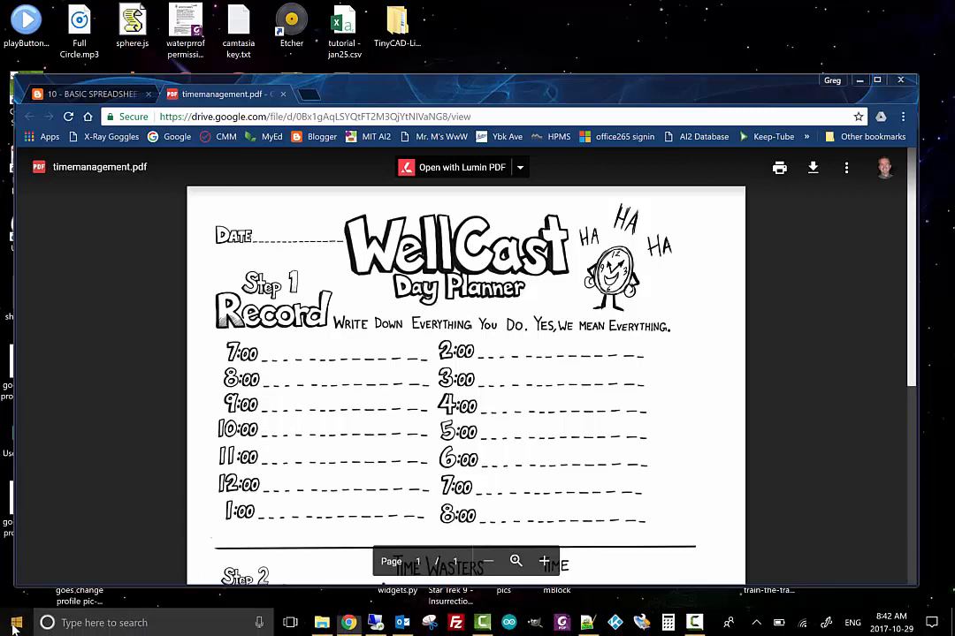
left_click(13, 629)
scroll(89, 523, "down", 4)
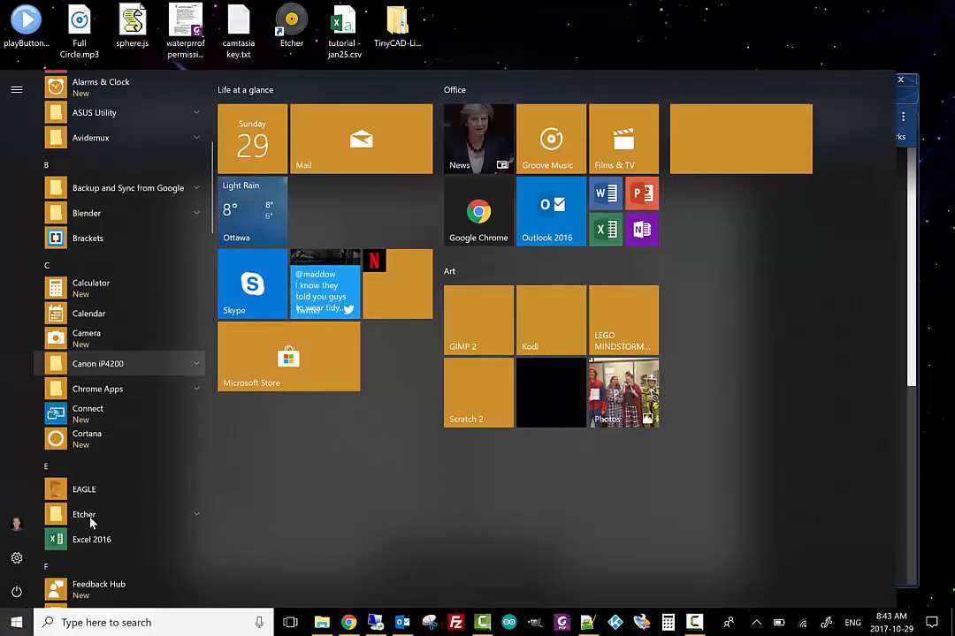
scroll(89, 522, "down", 1)
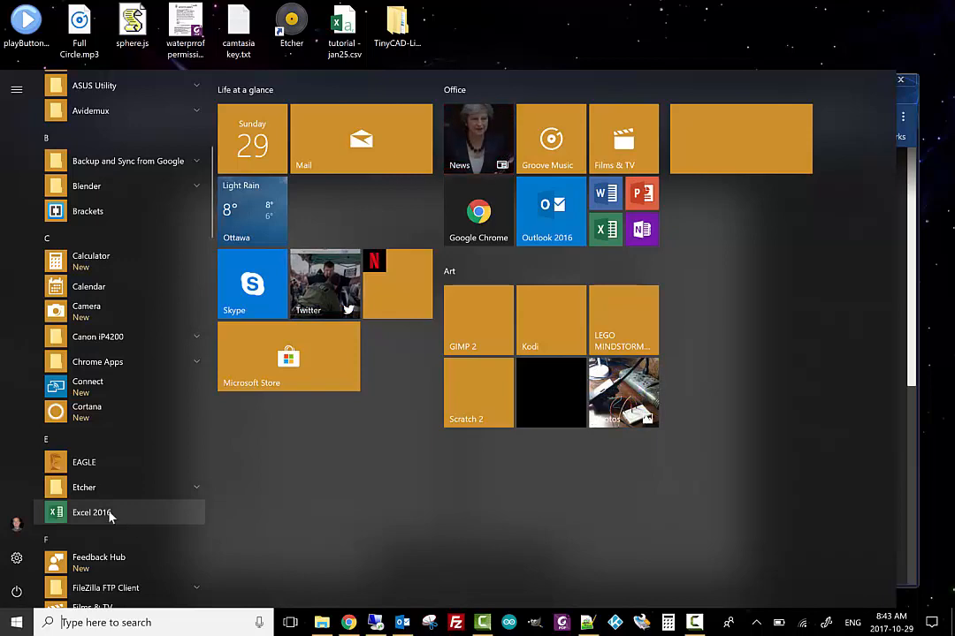
left_click(102, 516)
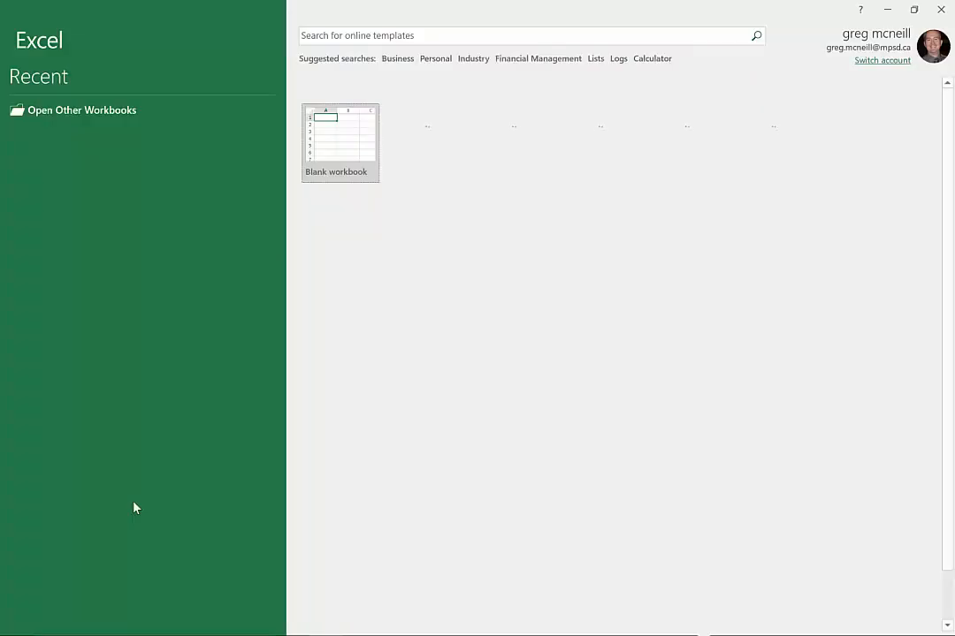
left_click(345, 141)
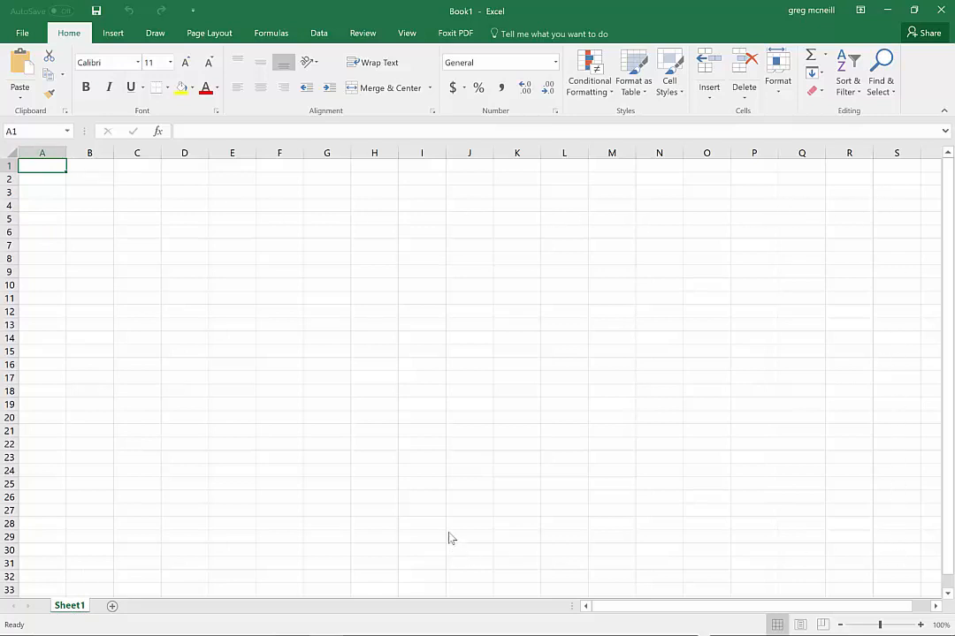
Select column A, row 1, cell A1 and cell B2 one after another to examine the worksheet's grid structure
left_click(41, 153)
left_click(10, 166)
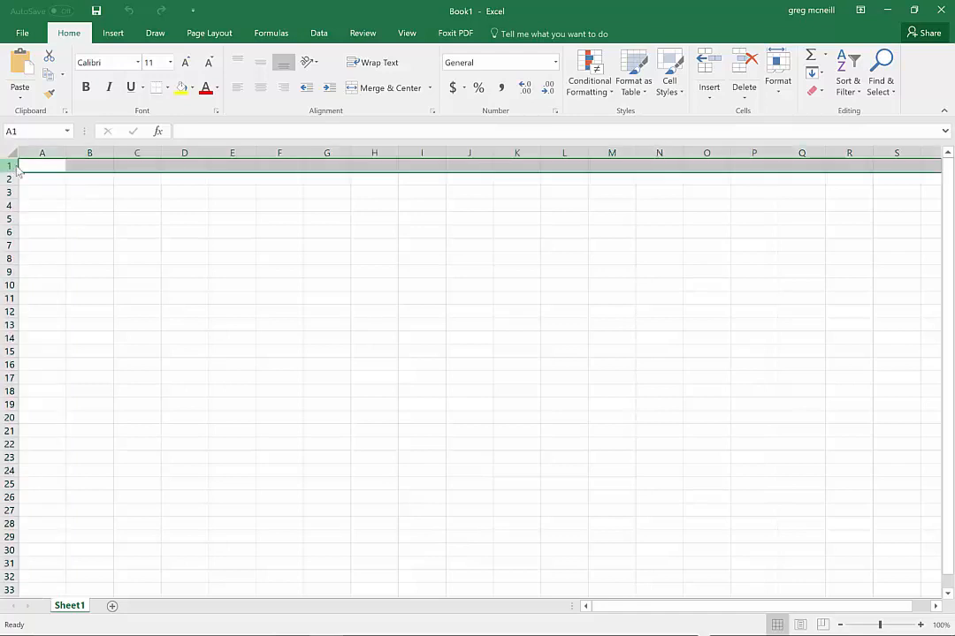
left_click(47, 167)
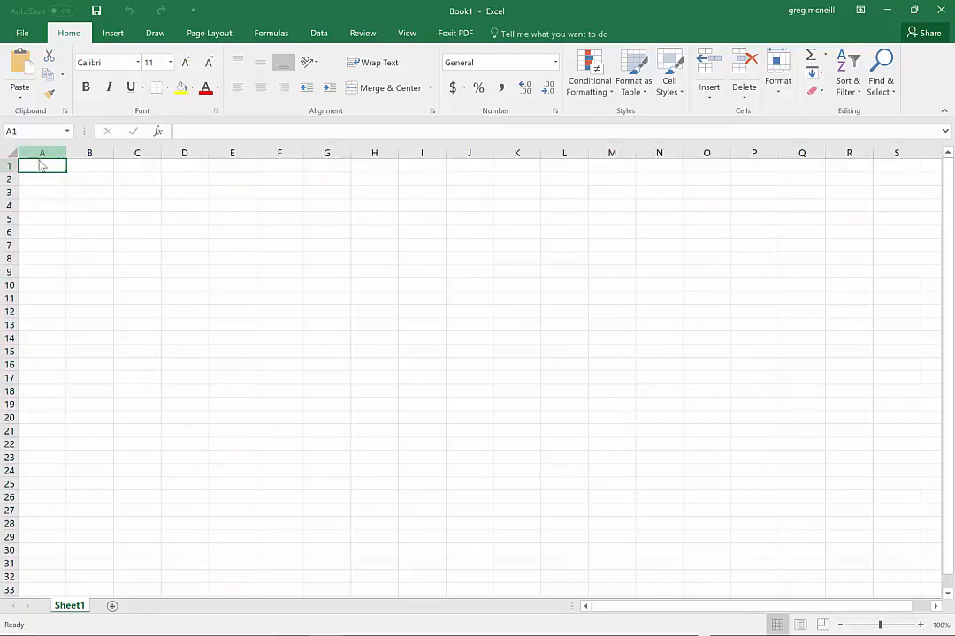
left_click(89, 180)
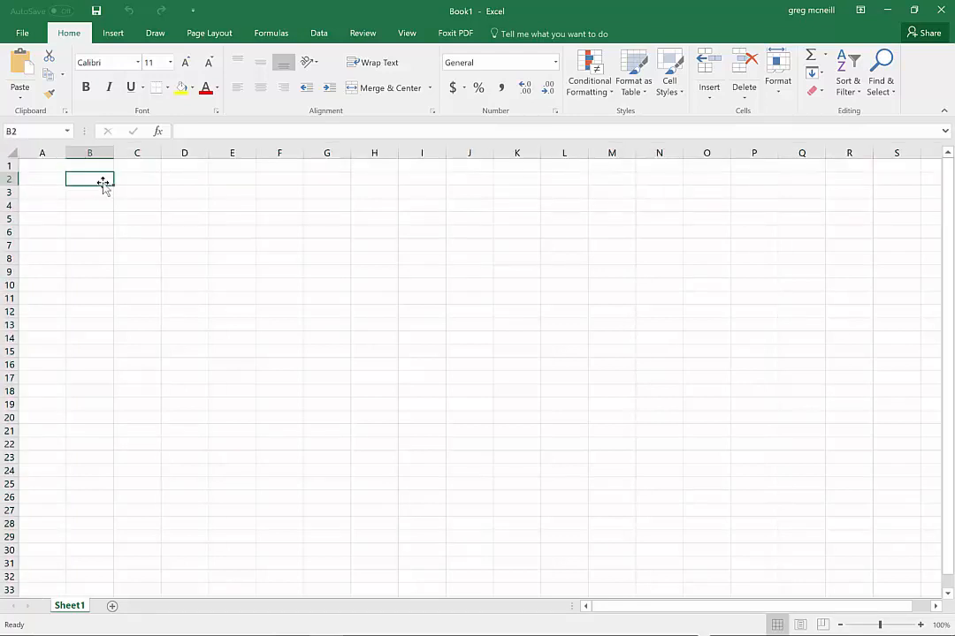
Enter the sample text "text sentence very long" in cell A1
left_click(46, 166)
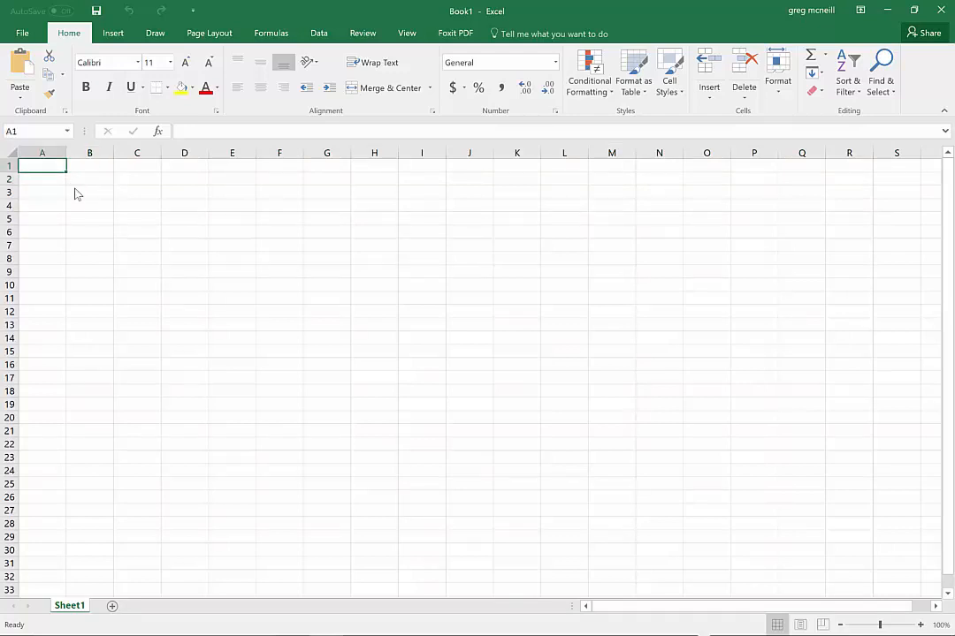
type("t")
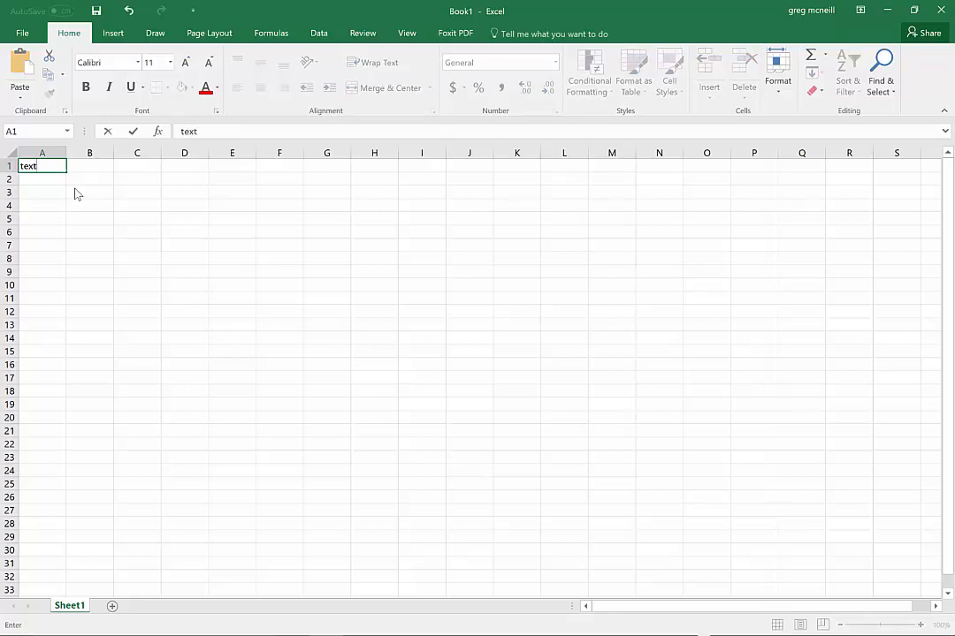
type("est sentence very long")
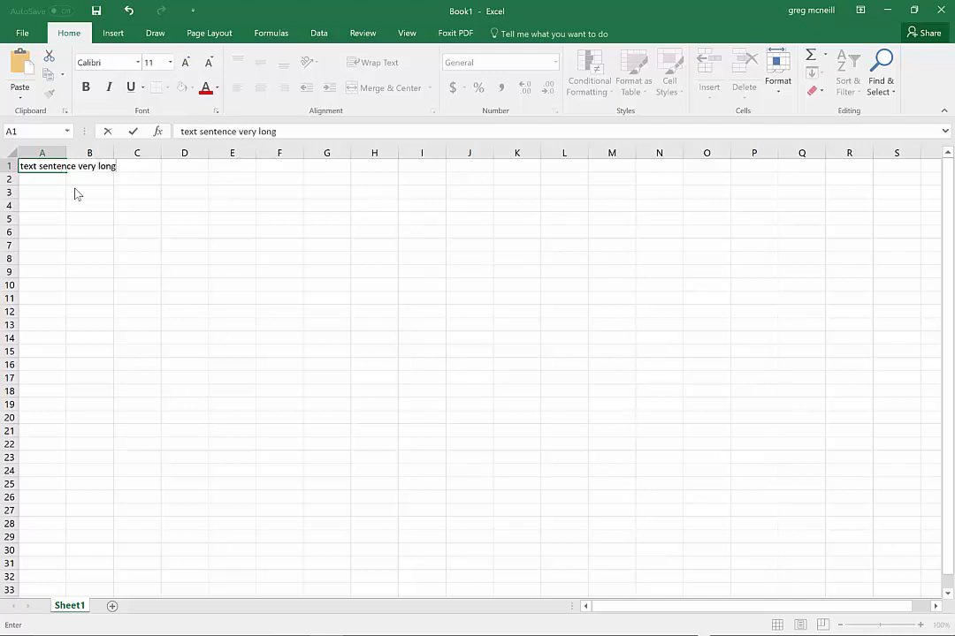
key("Tab")
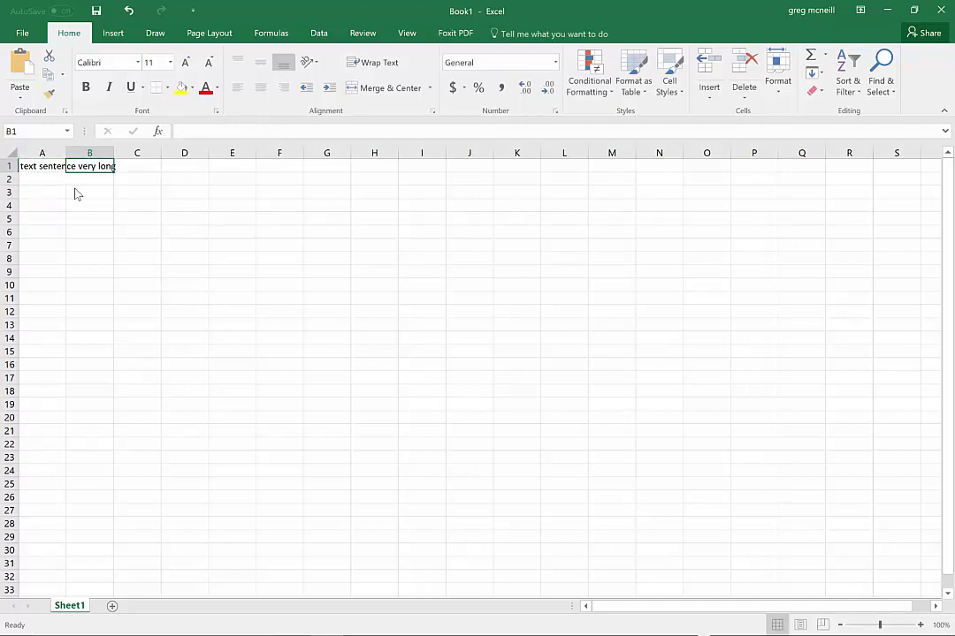
Enter the sample text "text very long" in cell B1
type("text ")
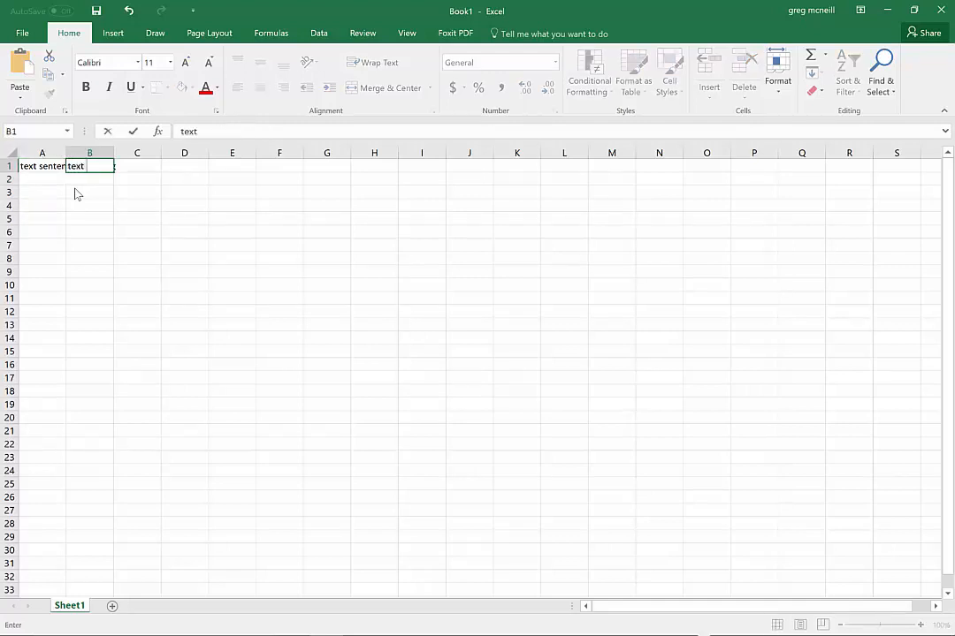
type("very long")
key("Return")
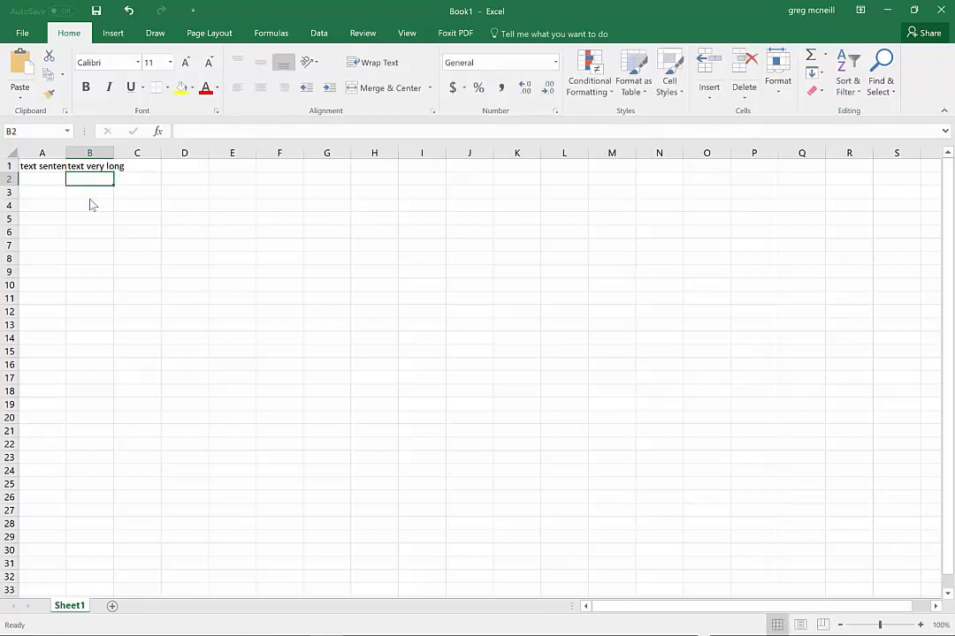
Check the contents of cells A1 and B1, and autofit column A's width to its text
left_click(40, 165)
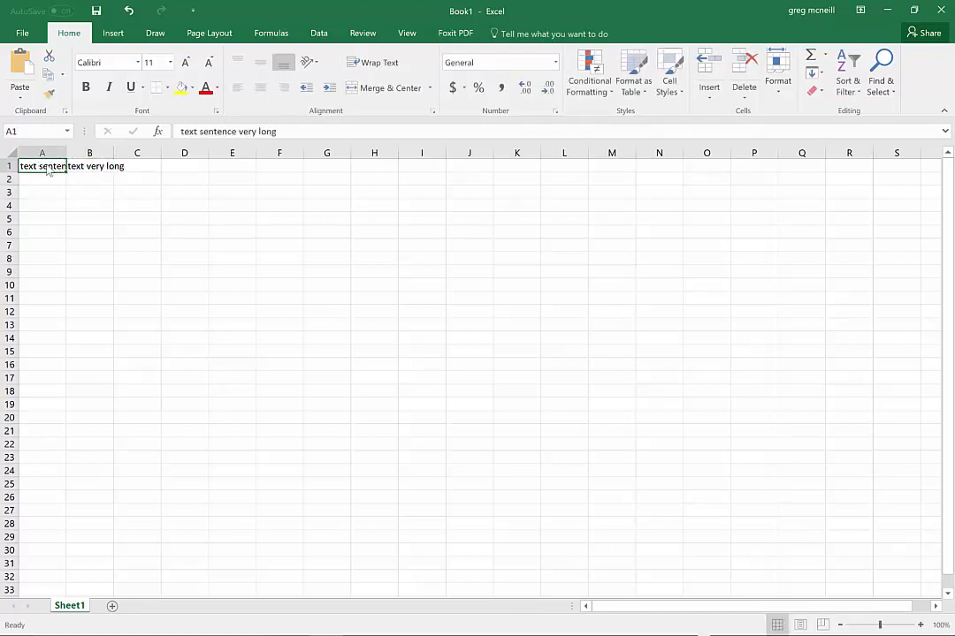
left_click(100, 166)
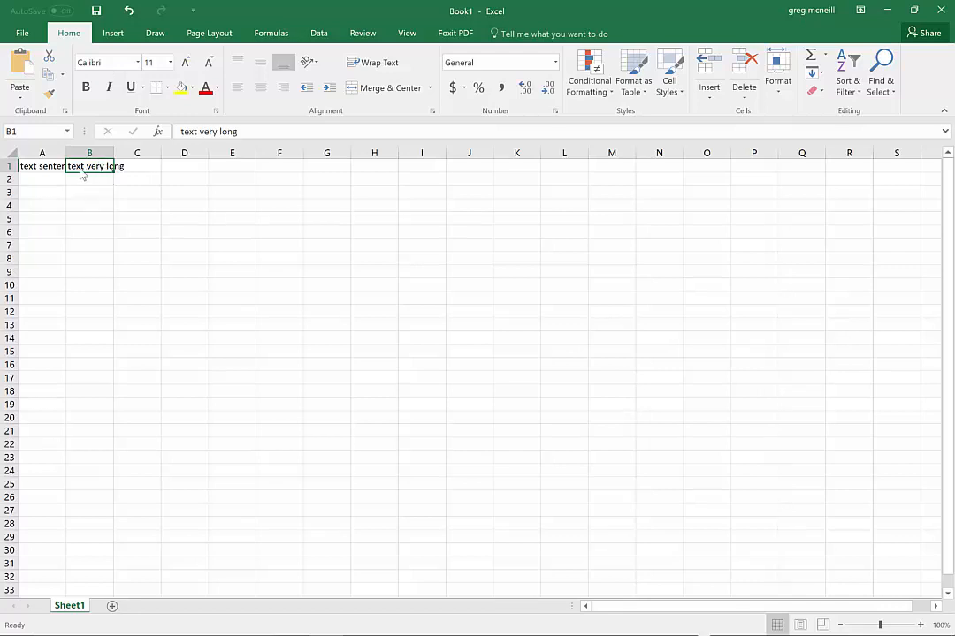
left_click(53, 165)
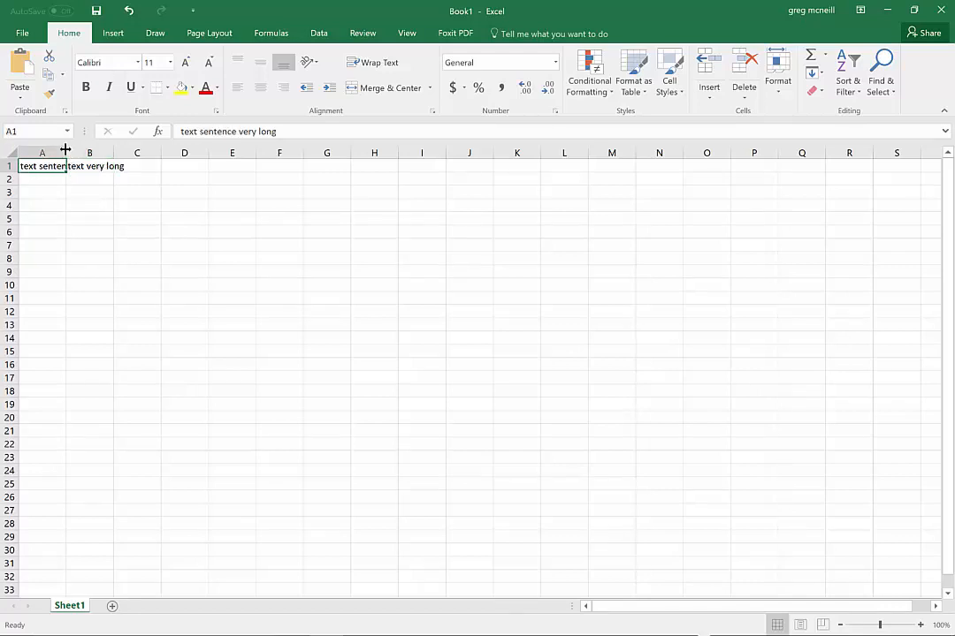
double_click(66, 150)
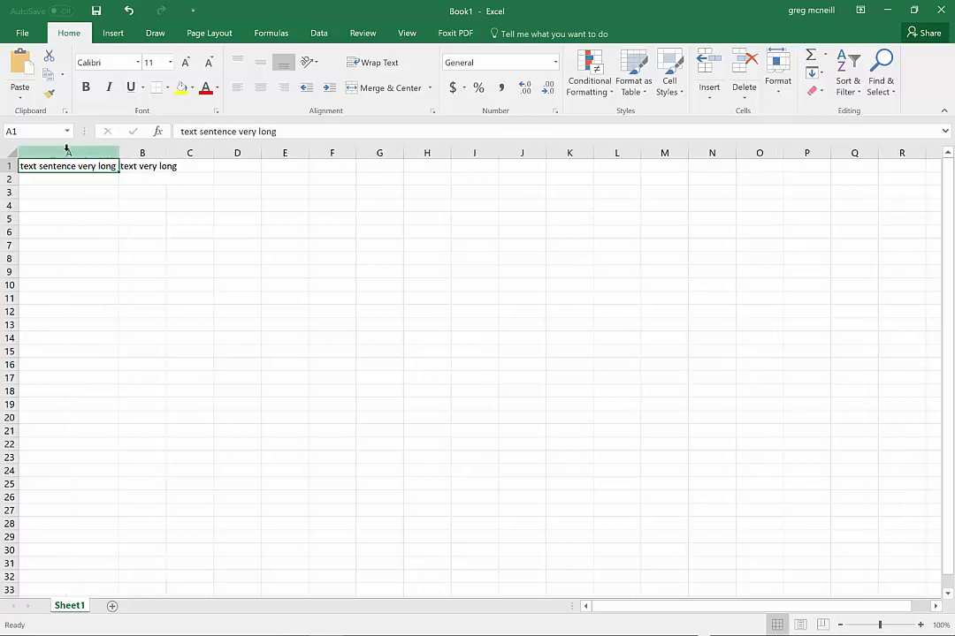
Widen column A and replace the text in cells A1 and B1 with the number 1234
left_click_drag(118, 155, 156, 159)
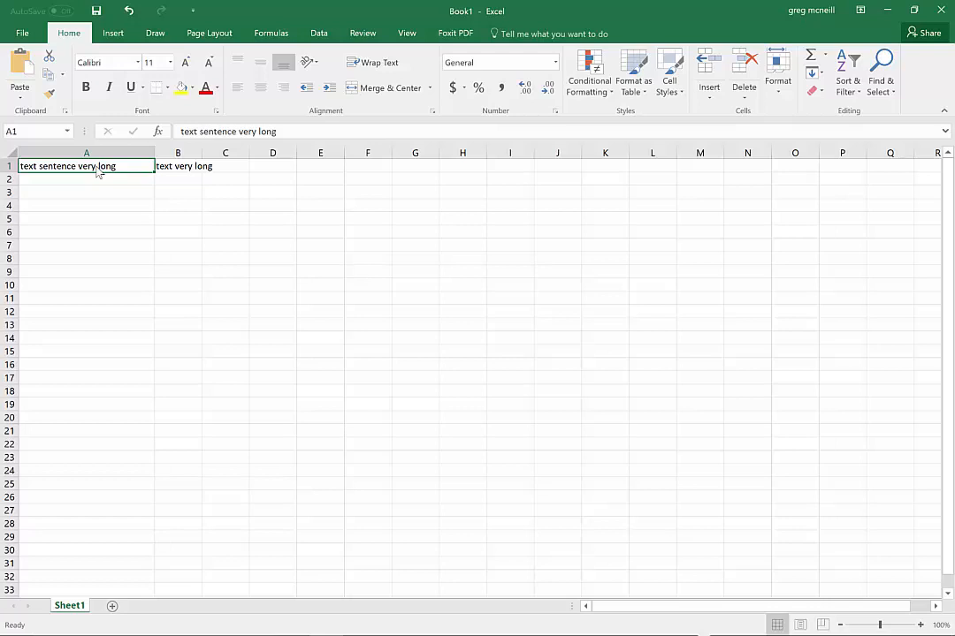
type("1234")
key("Return")
key("Up")
key("Right")
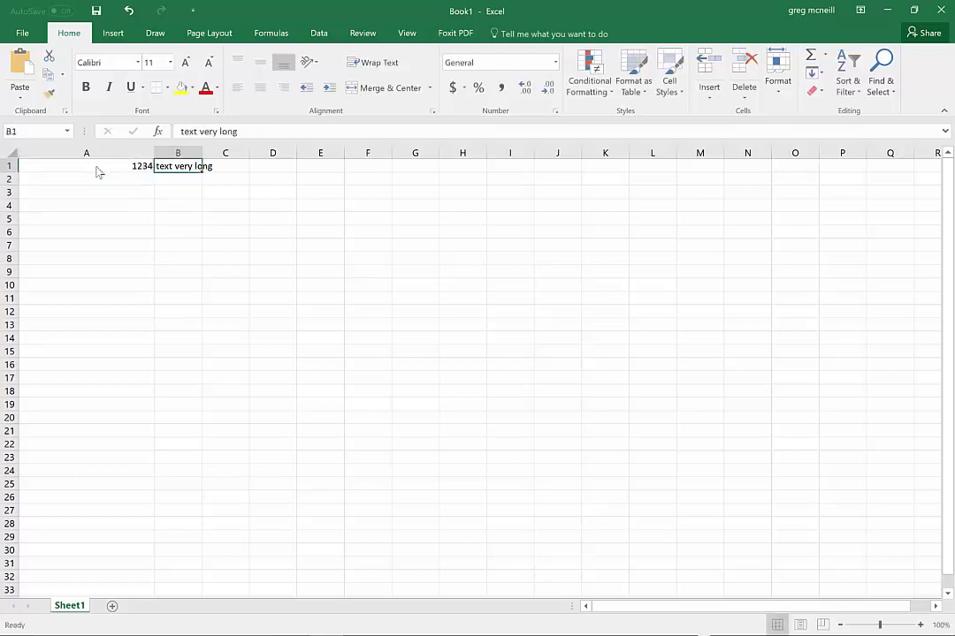
type("1234")
key("Return")
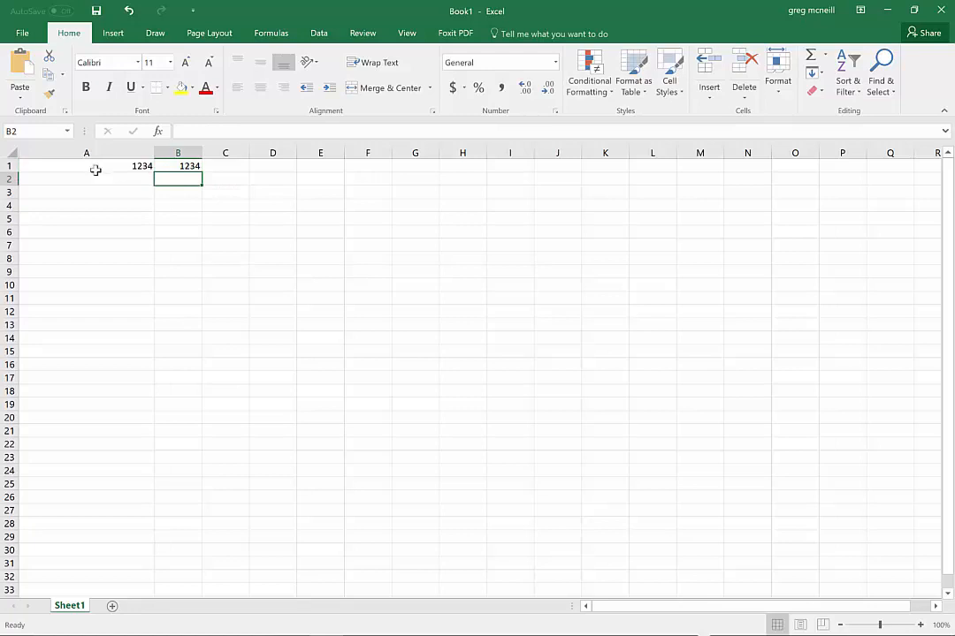
Enter ++++ in cell A1 as text by rejecting the suggested correction and adding a leading apostrophe, and check the cell's content
left_click(96, 169)
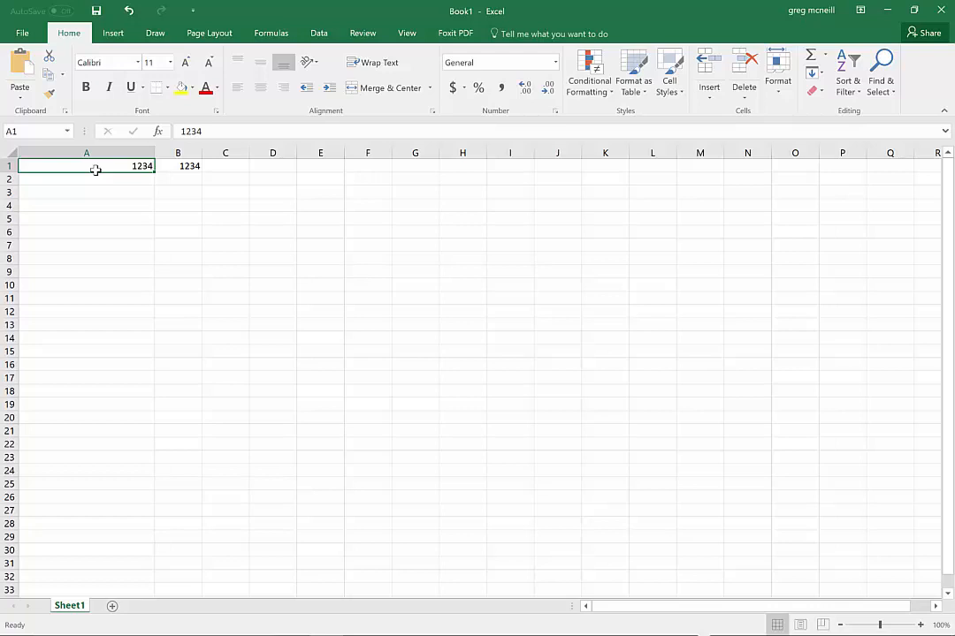
type("++++")
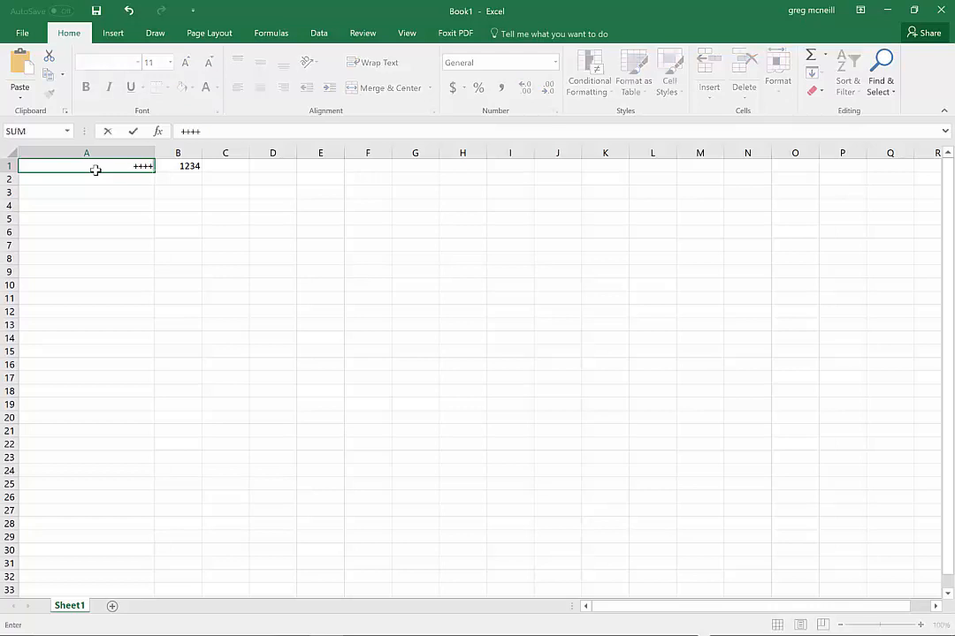
key("Return")
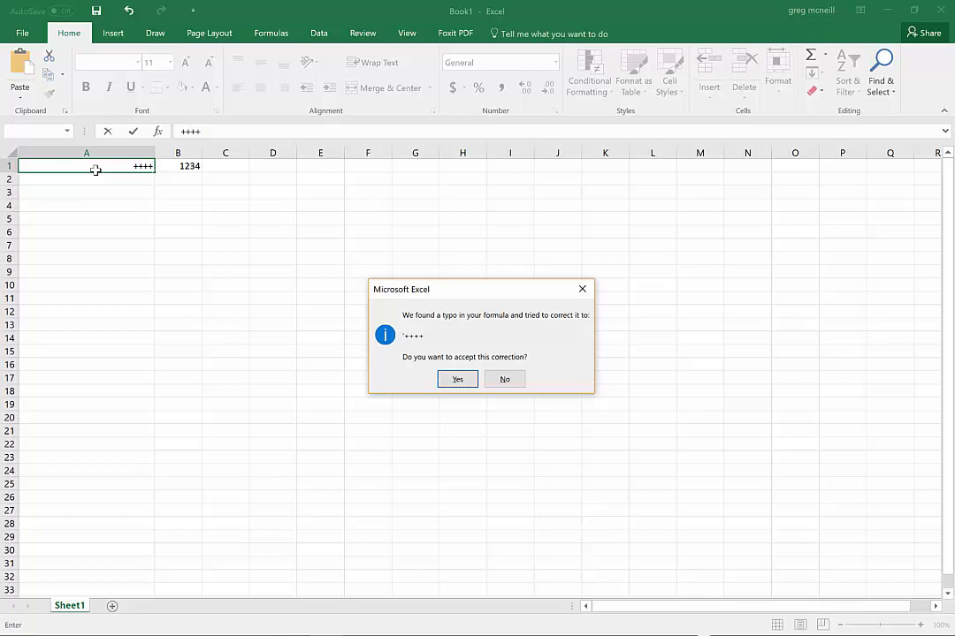
key("Tab")
key("Return")
key("Return")
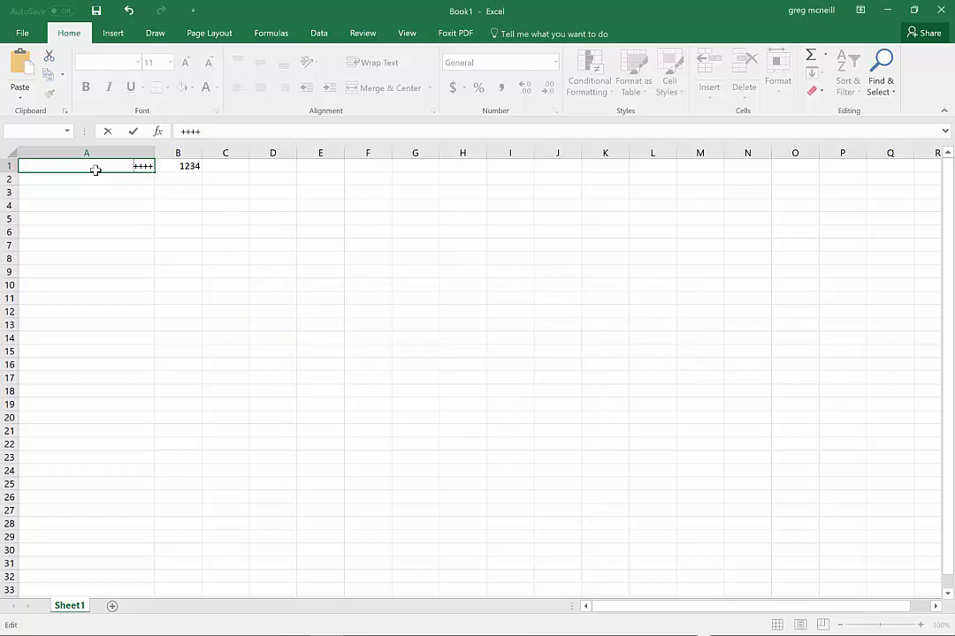
key("Home")
type("'")
key("Return")
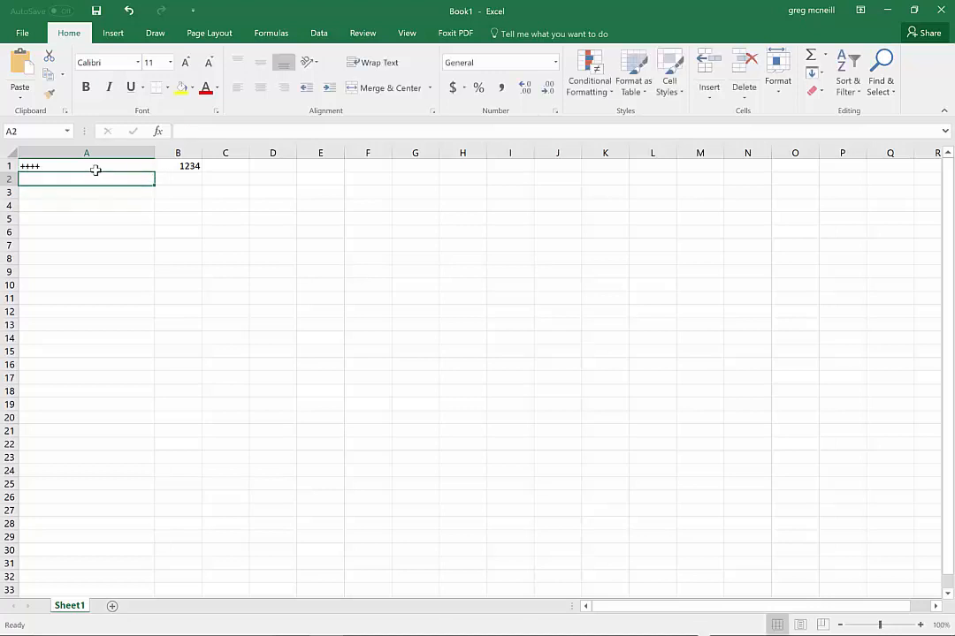
left_click(95, 168)
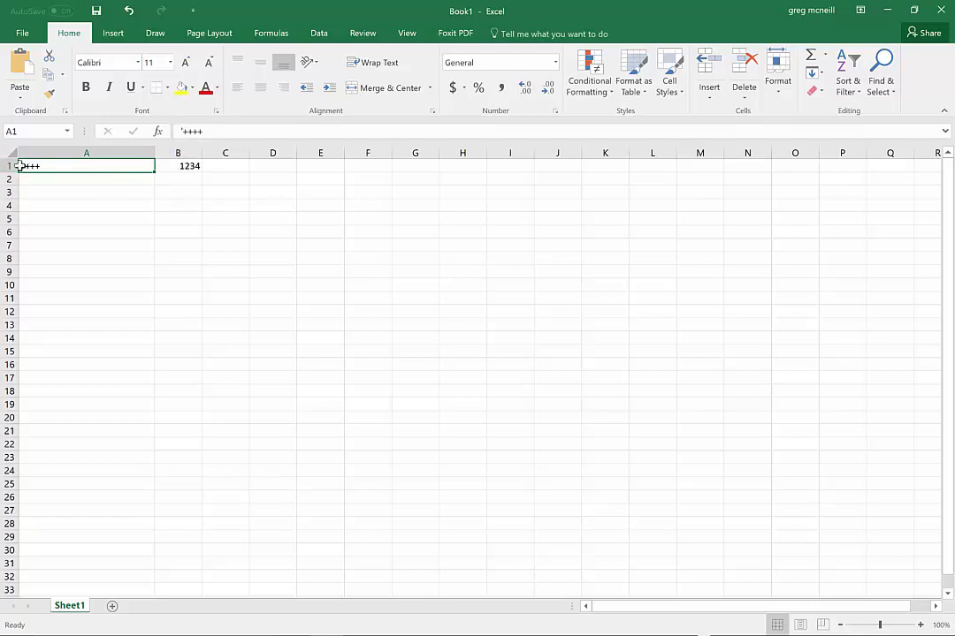
left_click(101, 186)
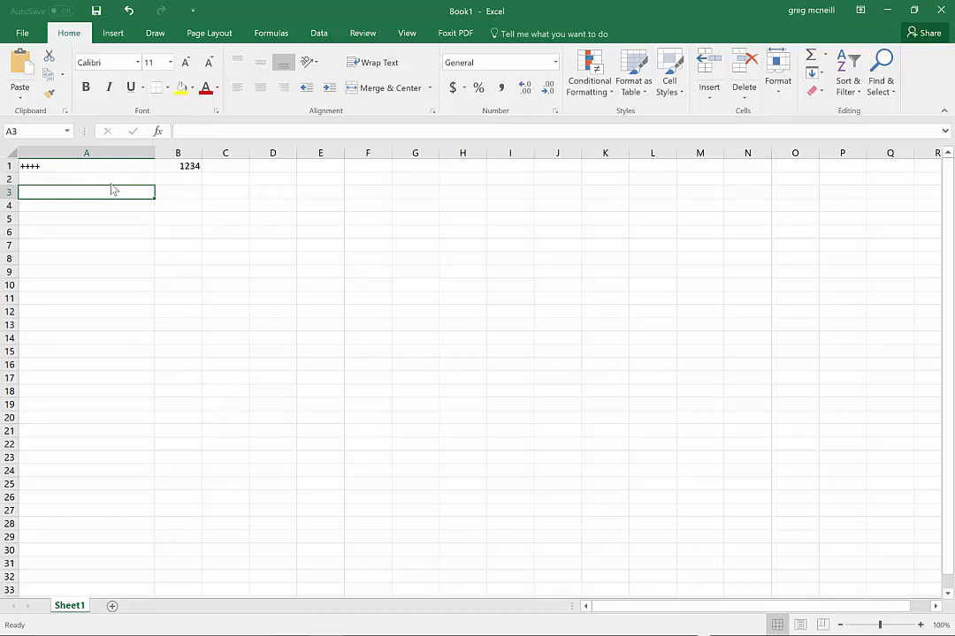
Consult the planner PDF in the browser and replace the content of cell A1 with "Date"
left_click(115, 165)
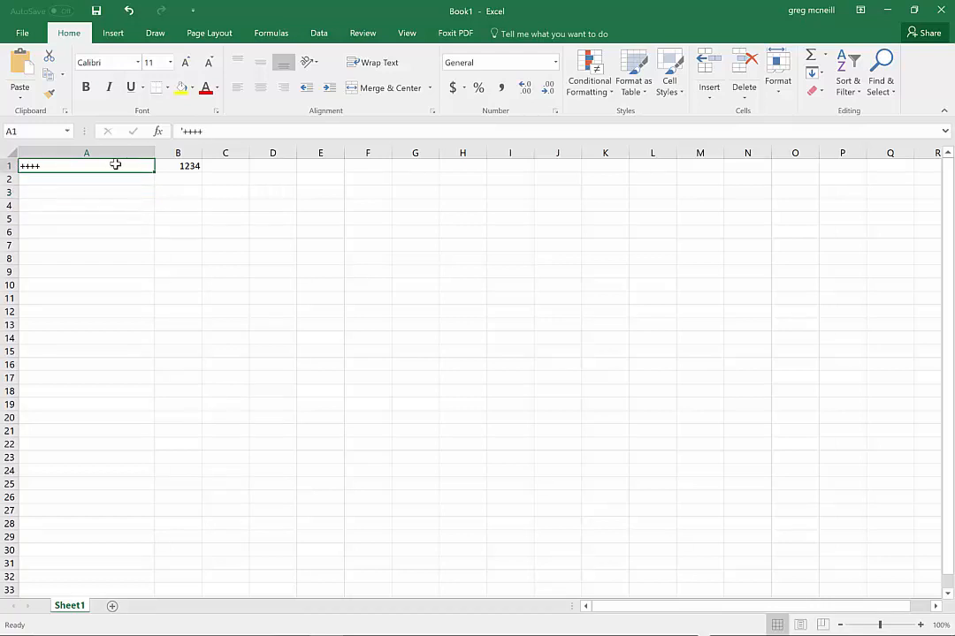
key("alt+Tab")
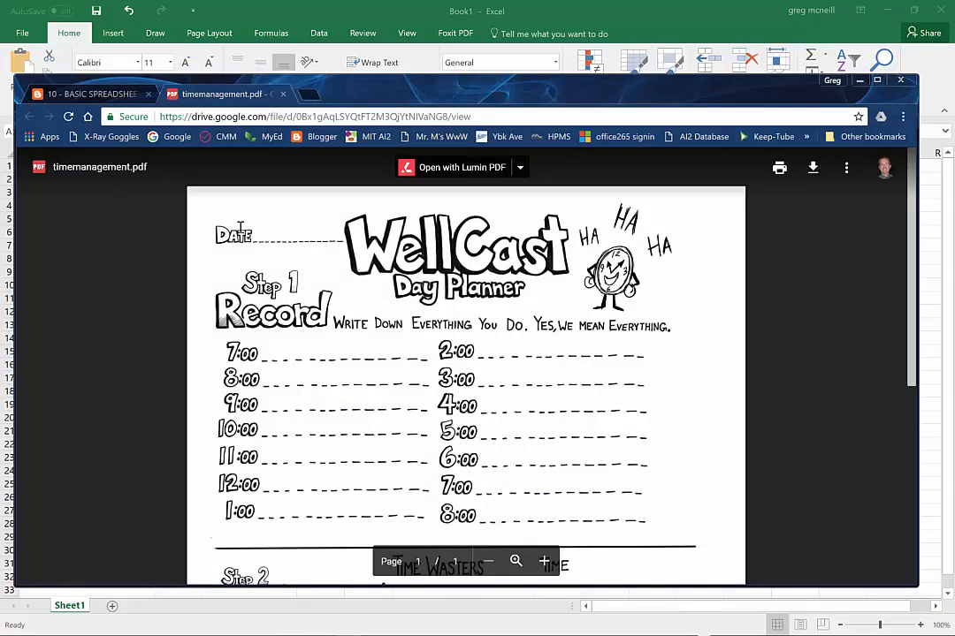
key("alt+Tab")
type("Dat")
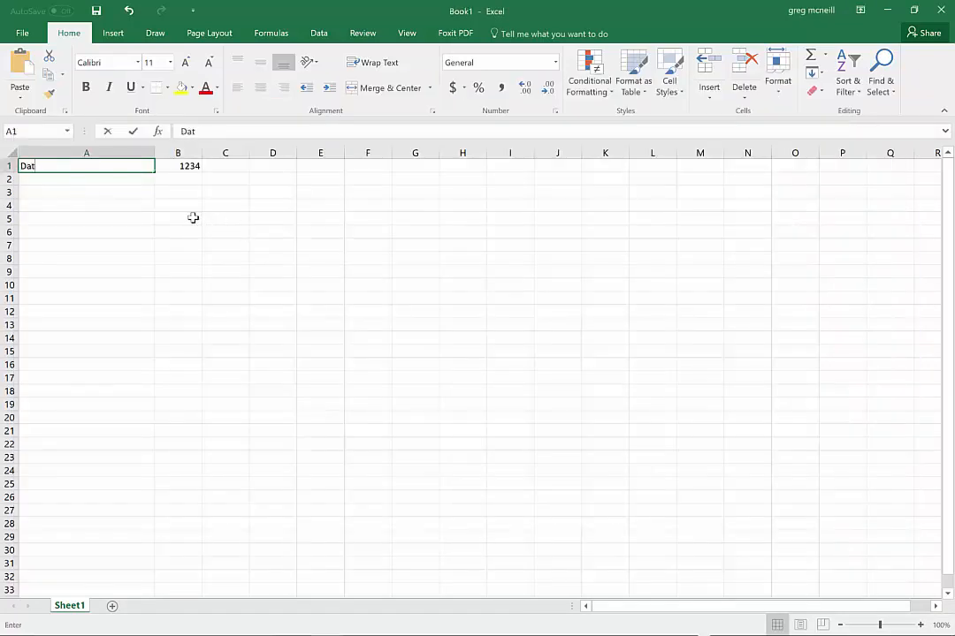
key("BackSpace")
key("BackSpace")
key("Tab")
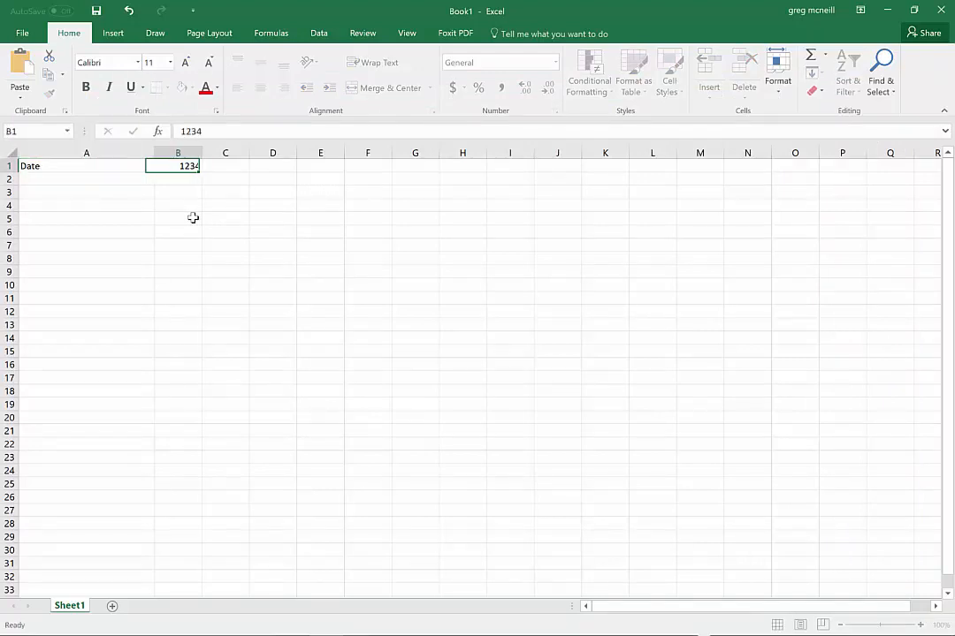
Add a dashed bottom border under cells B1:C1 like the planner's date line, and clear the cells' contents
key("alt+Tab")
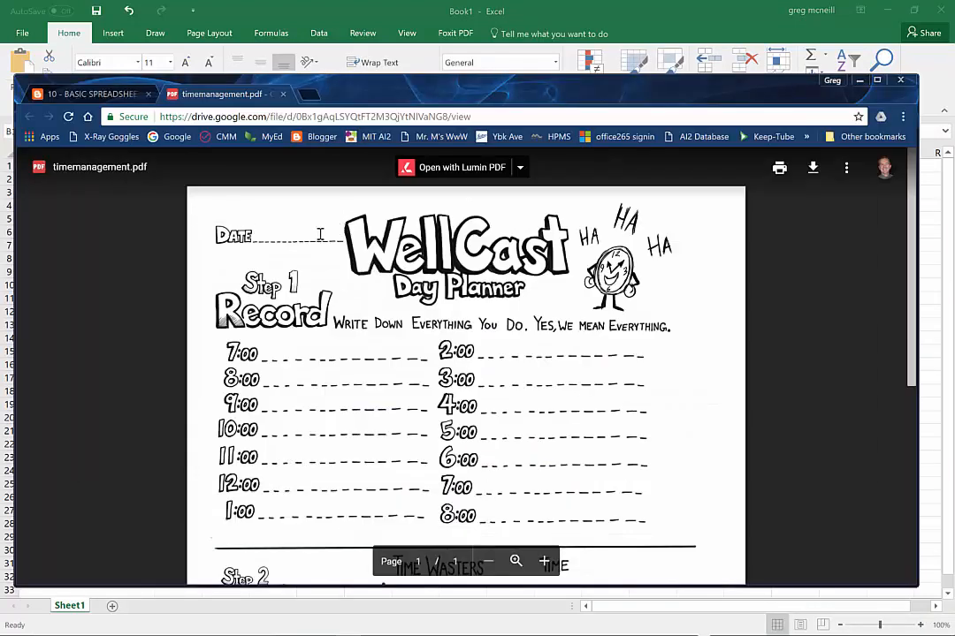
key("alt+Tab")
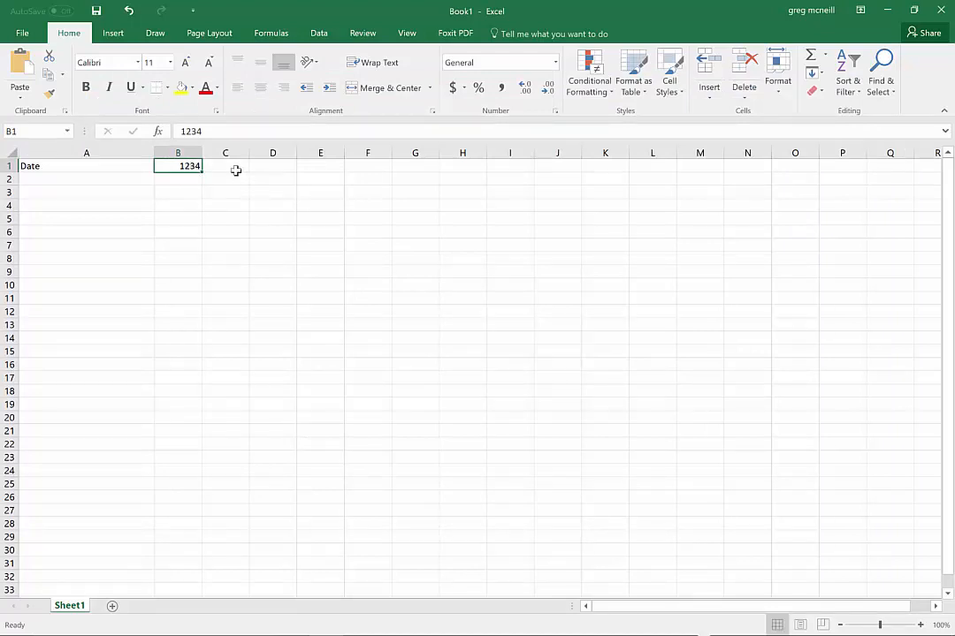
left_click_drag(193, 166, 233, 166)
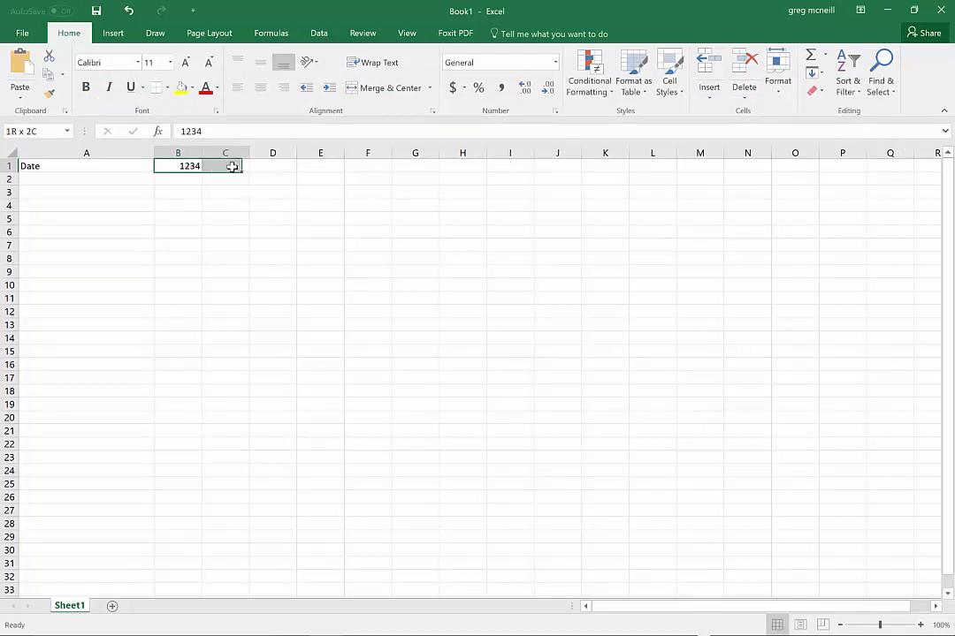
left_click(167, 87)
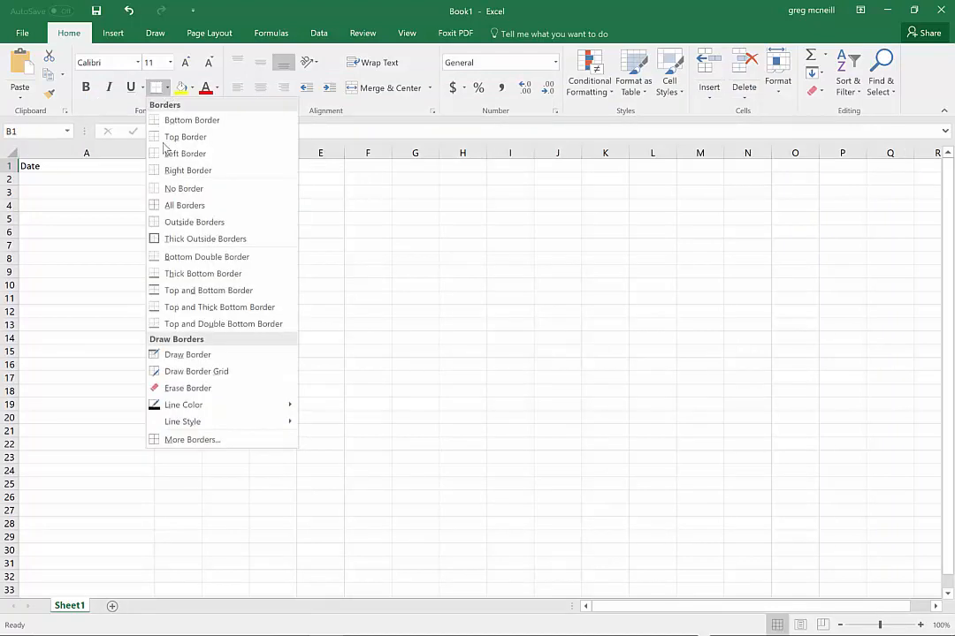
left_click(205, 442)
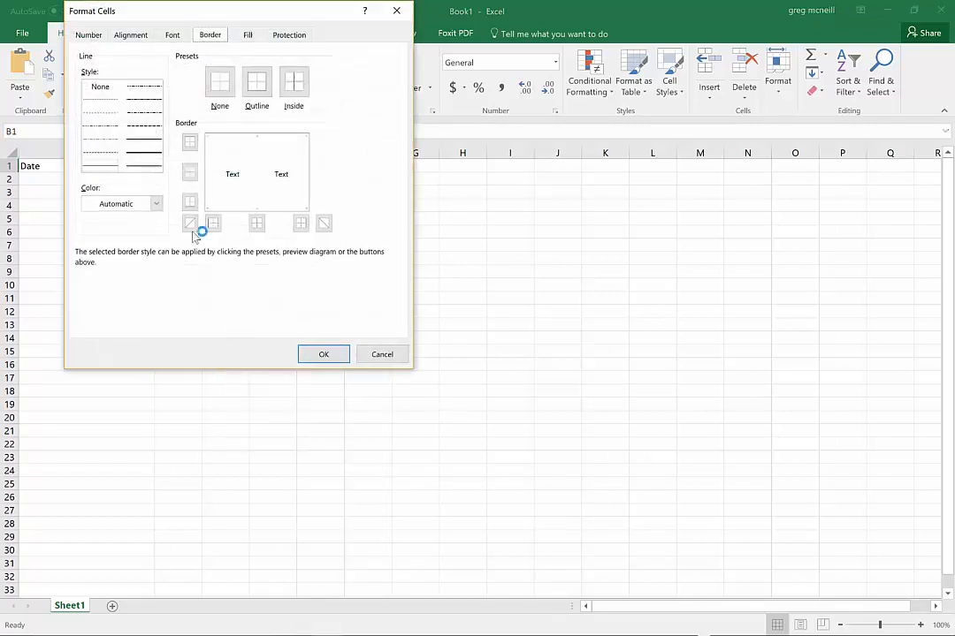
left_click(145, 124)
left_click(279, 209)
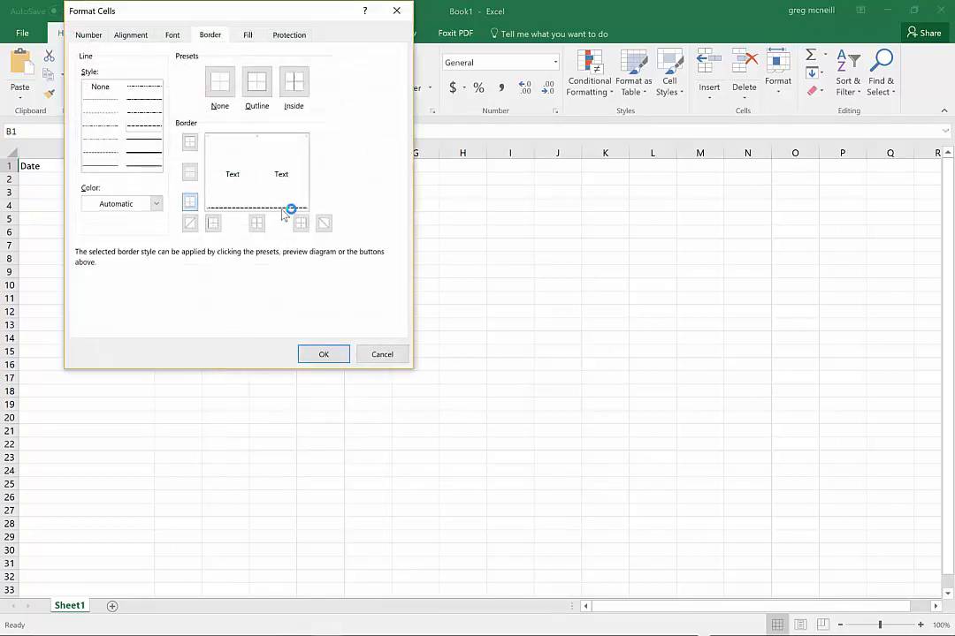
left_click(342, 352)
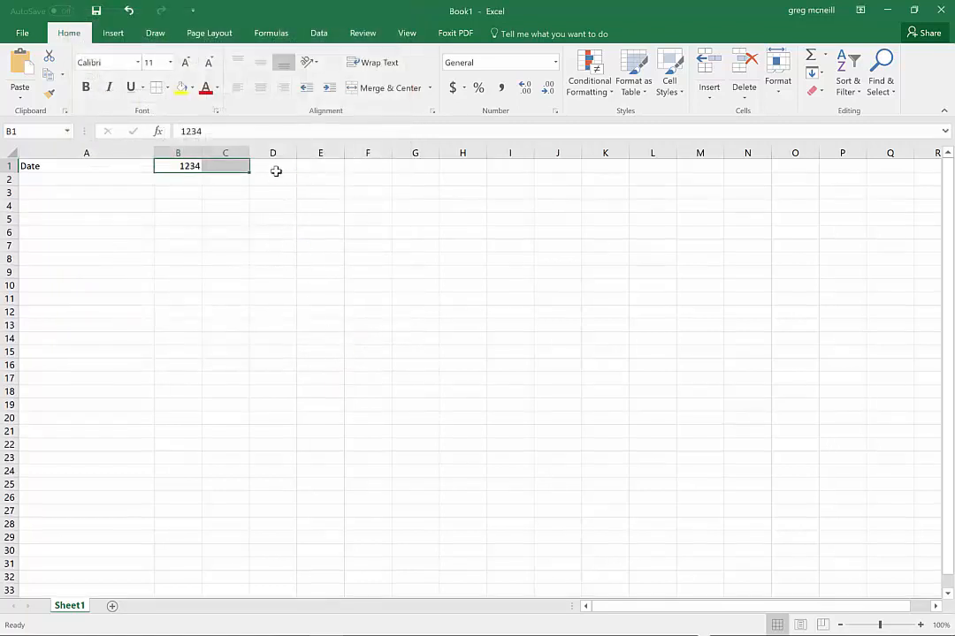
key("Delete")
Enter the title "WELL CAST" in cell E1, checking its wording against the planner PDF, and move on to cell G1
key("Right")
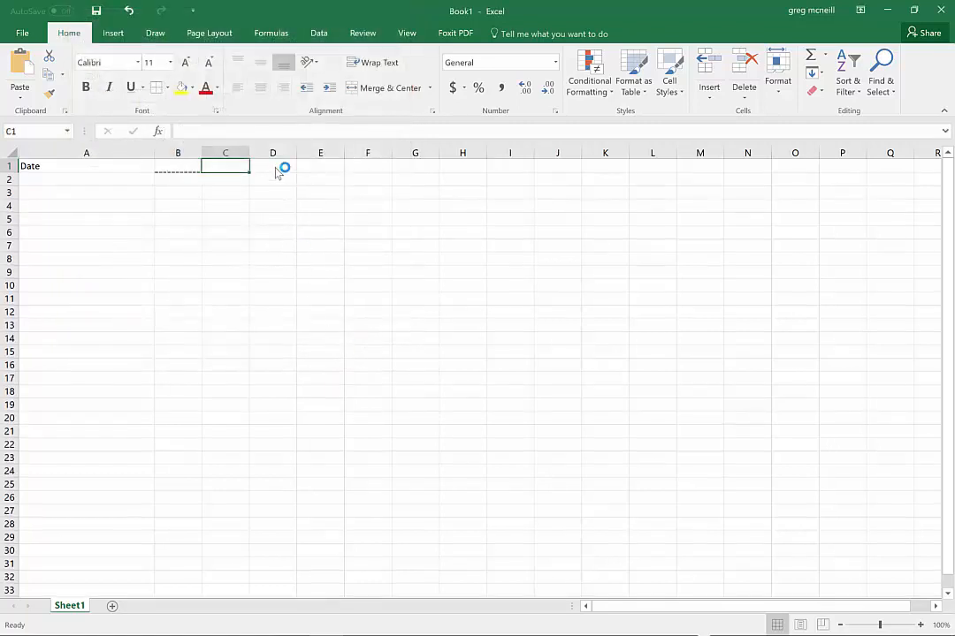
key("Right")
key("Right")
key("alt+Tab")
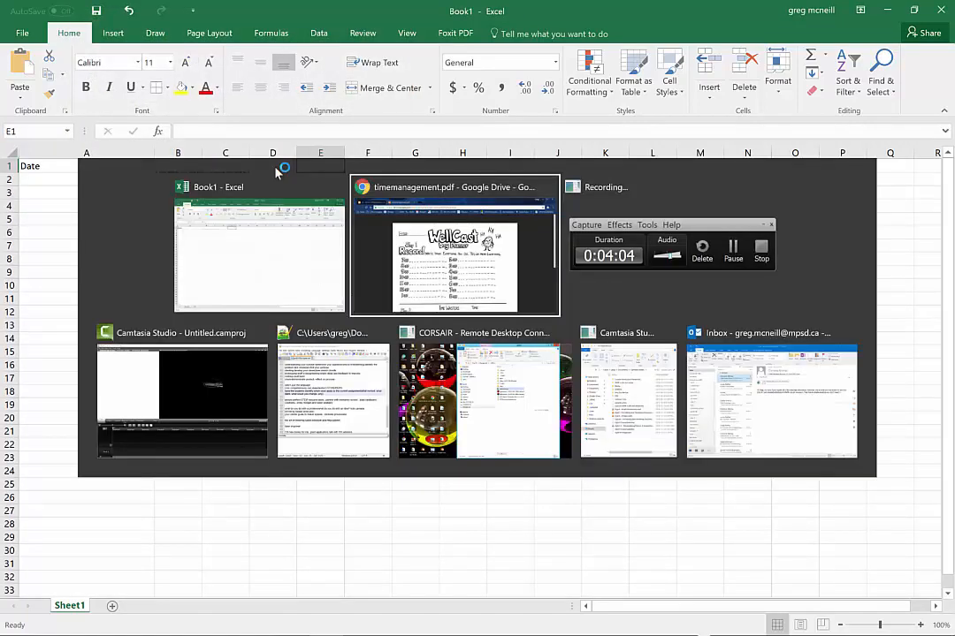
key("alt+Tab")
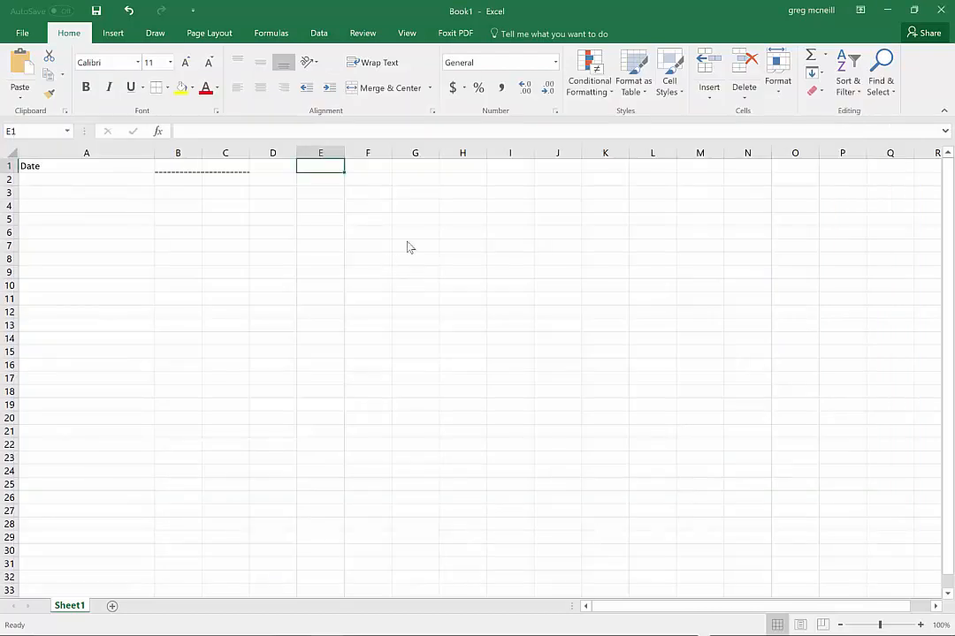
type("WELL CAST")
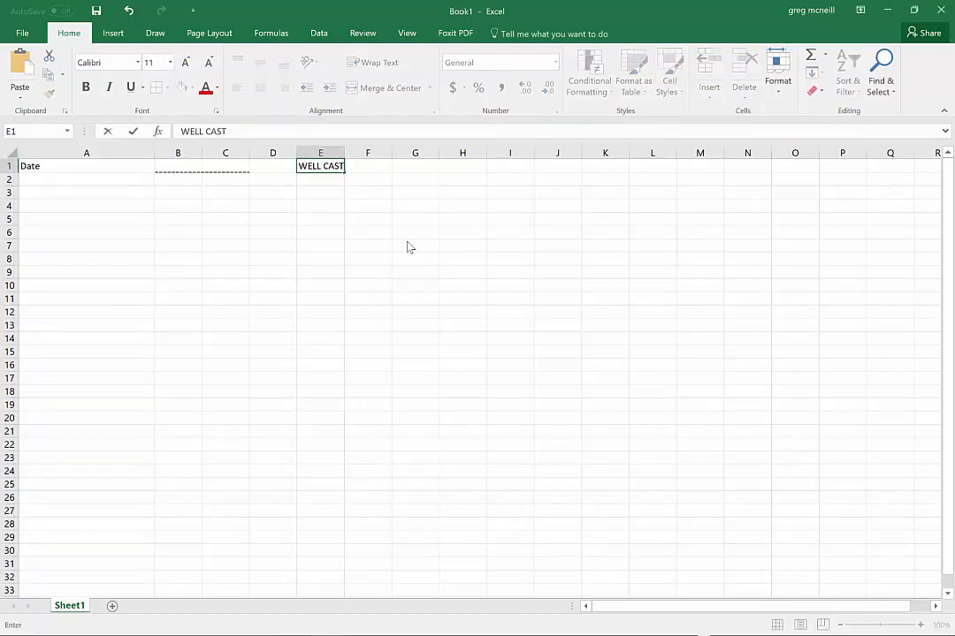
key("alt+Tab")
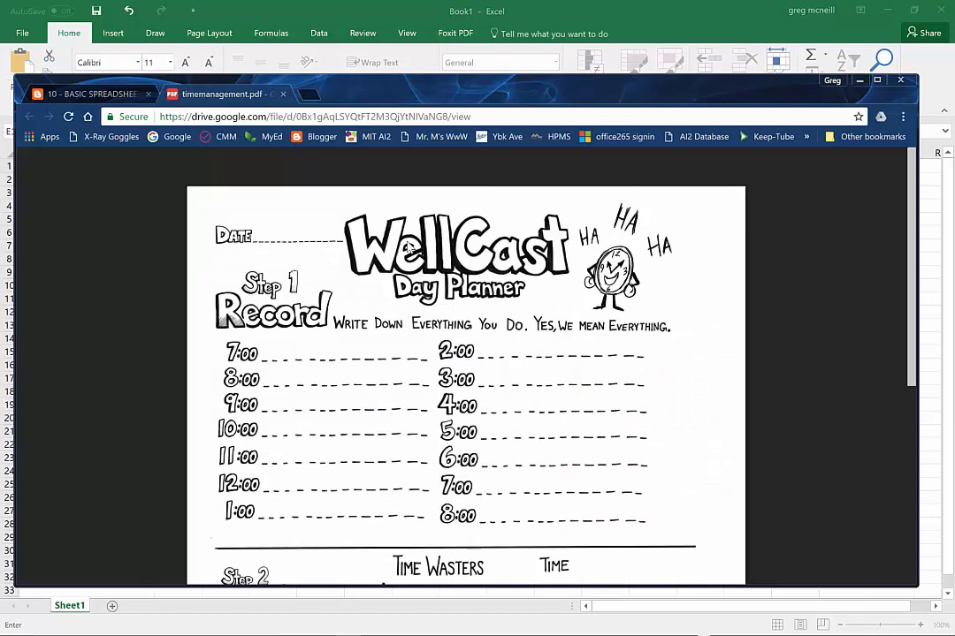
key("alt+Tab")
type("ST")
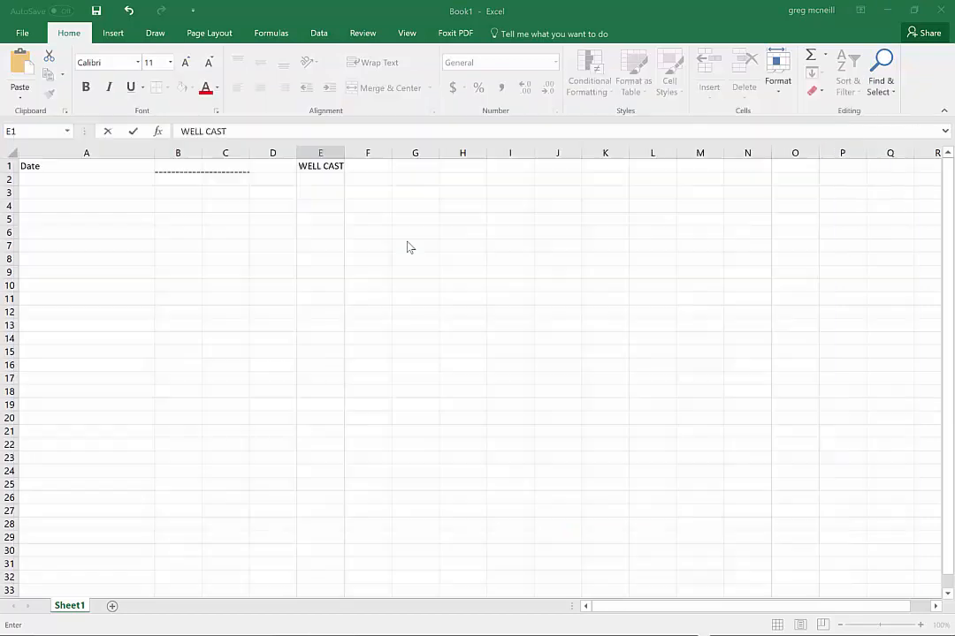
key("Tab")
key("Tab")
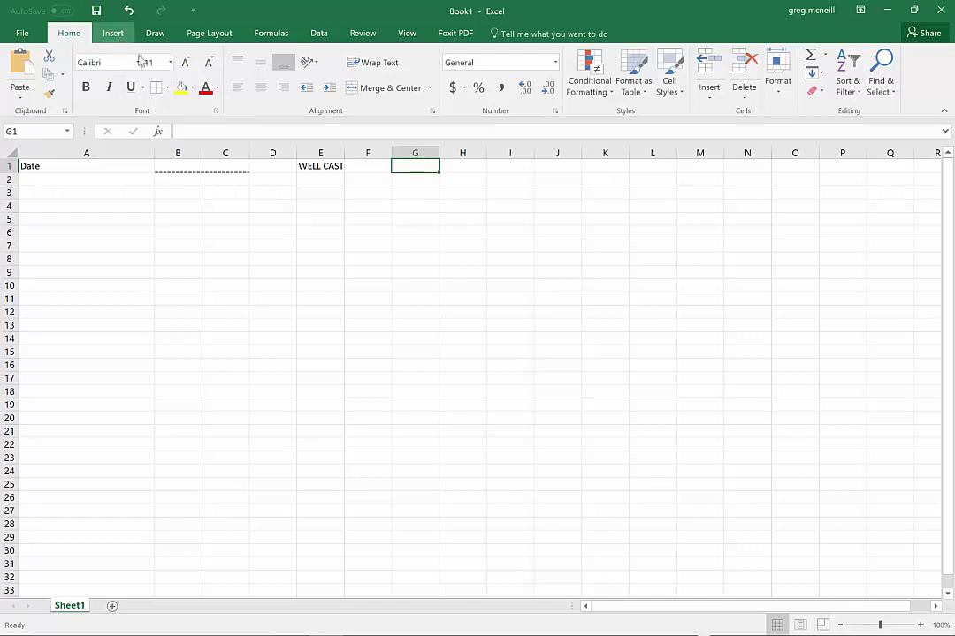
Switch to the Chrome browser and search Google Images for "alarm" in a new tab
key("alt+Tab")
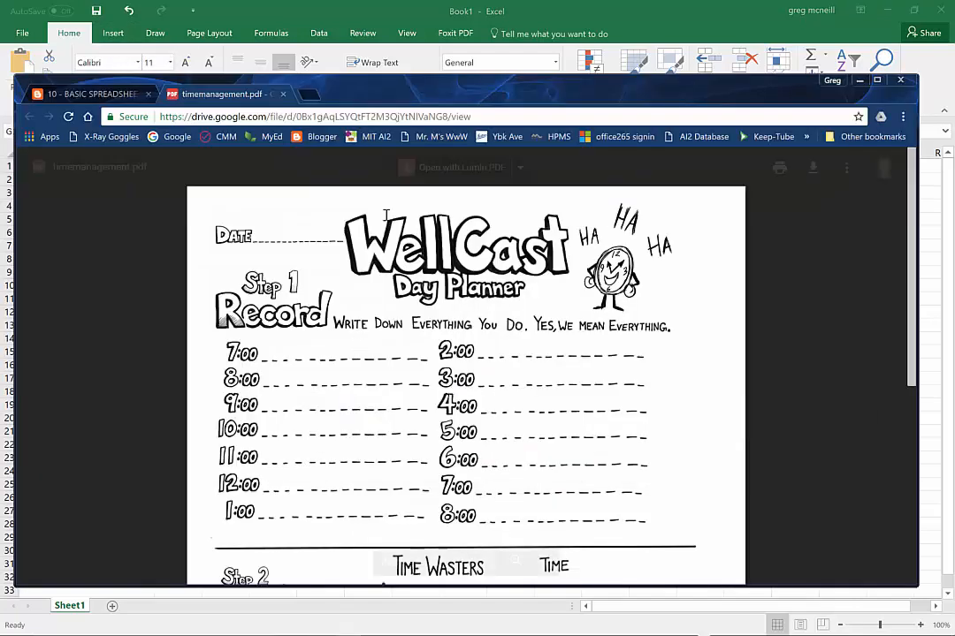
left_click(308, 94)
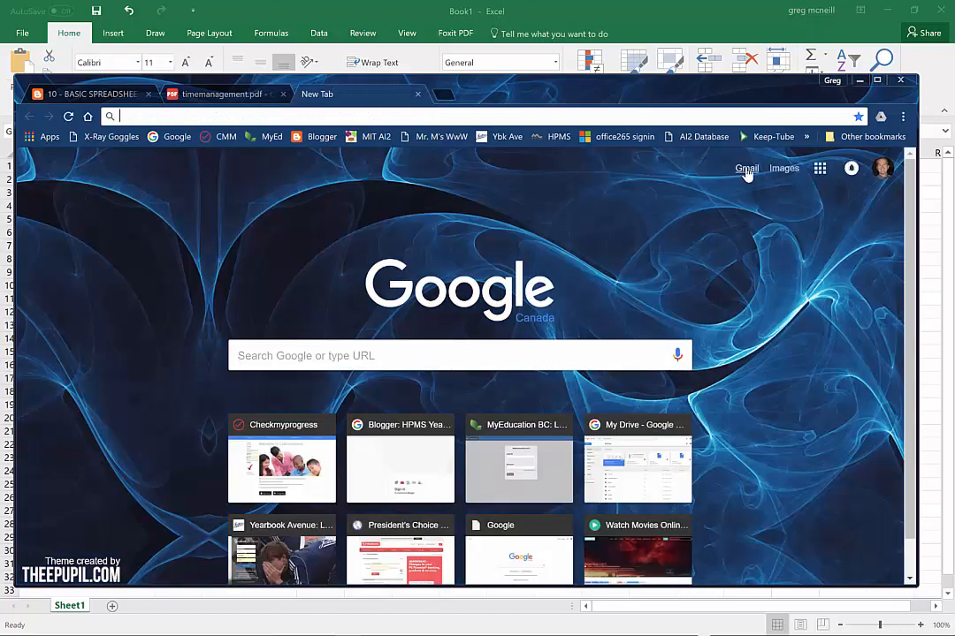
left_click(783, 173)
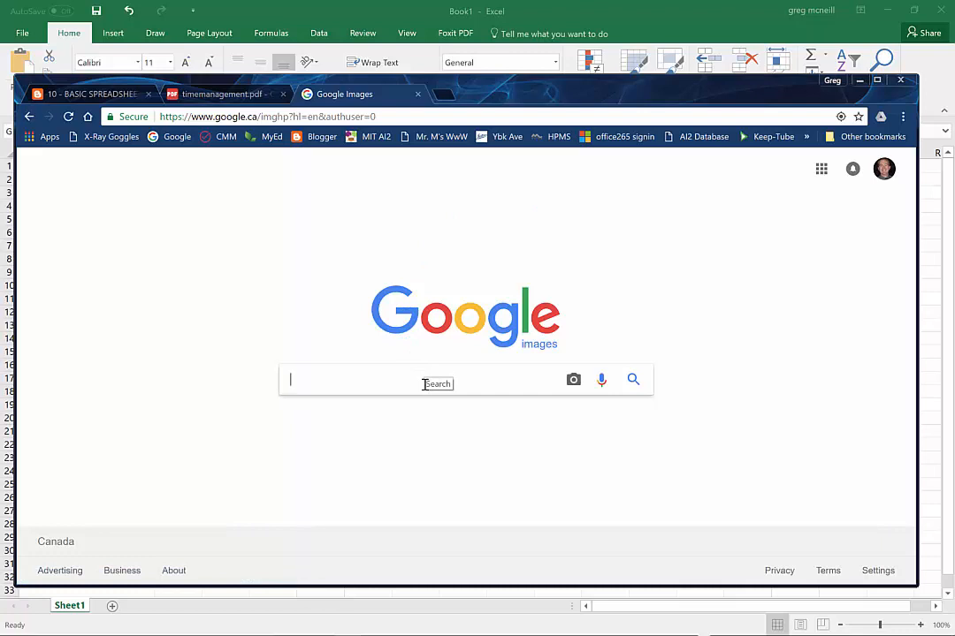
type("alarm")
key("Return")
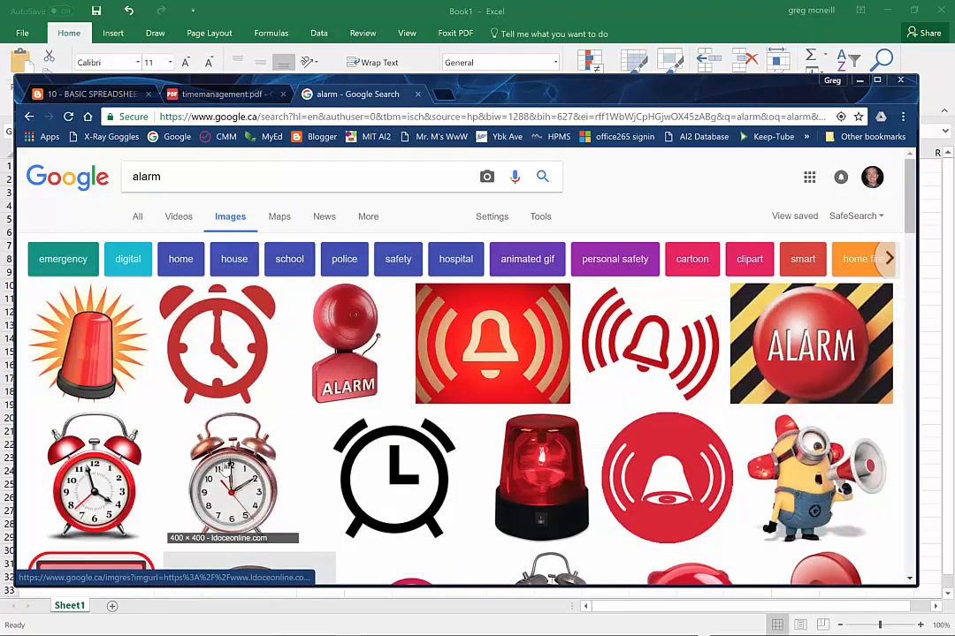
Open the copper twin-bell alarm clock image at full size and save it as alarm_clock.jpg in the Pictures folder
left_click(229, 473)
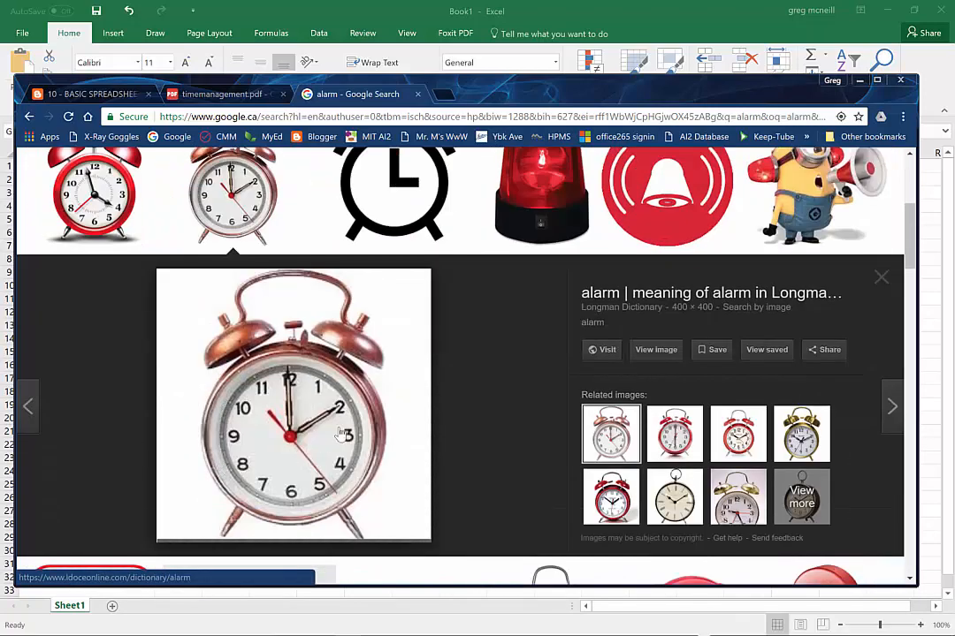
left_click(655, 351)
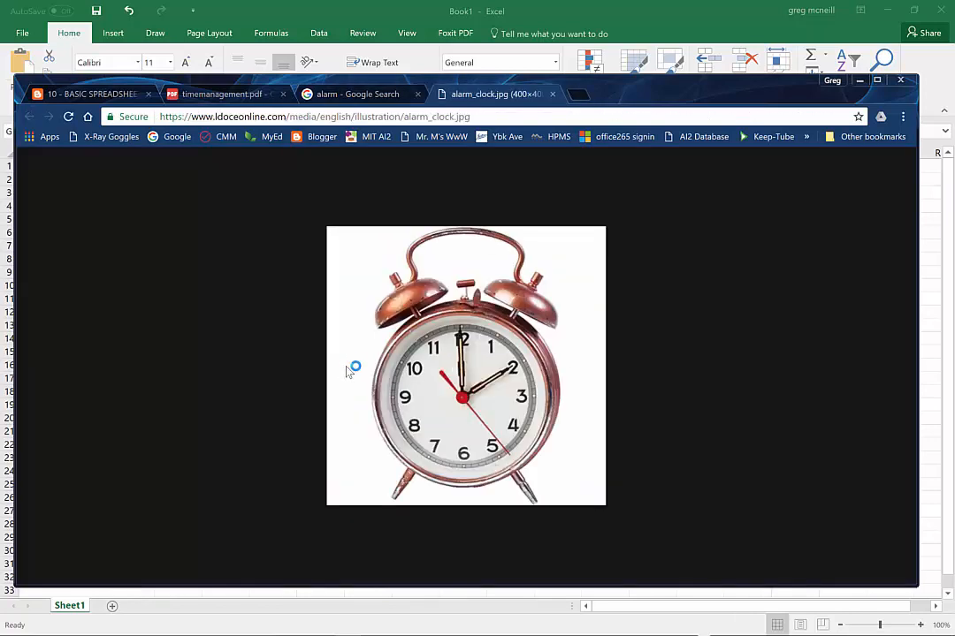
right_click(395, 358)
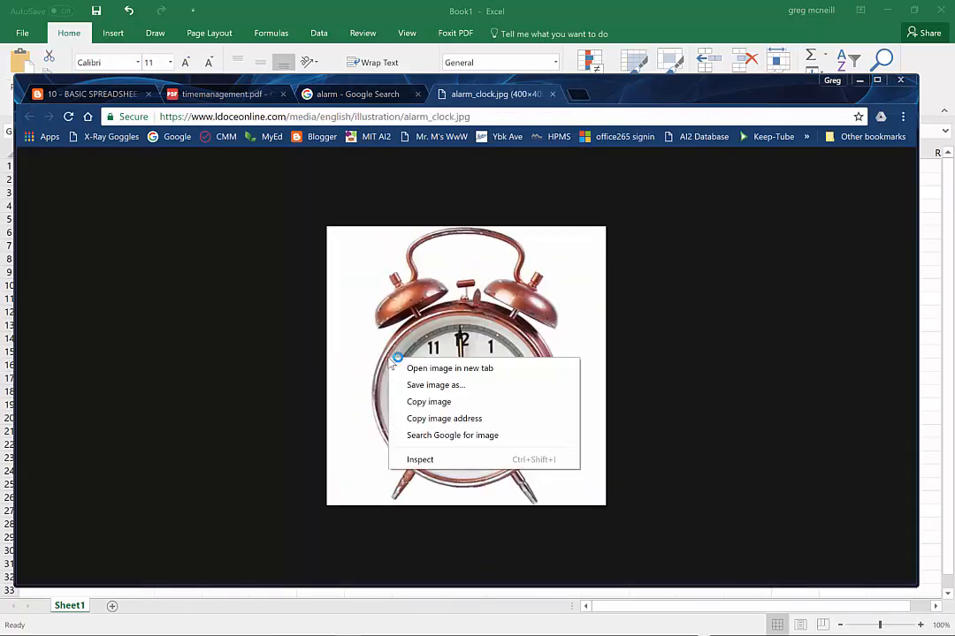
left_click(437, 403)
right_click(436, 409)
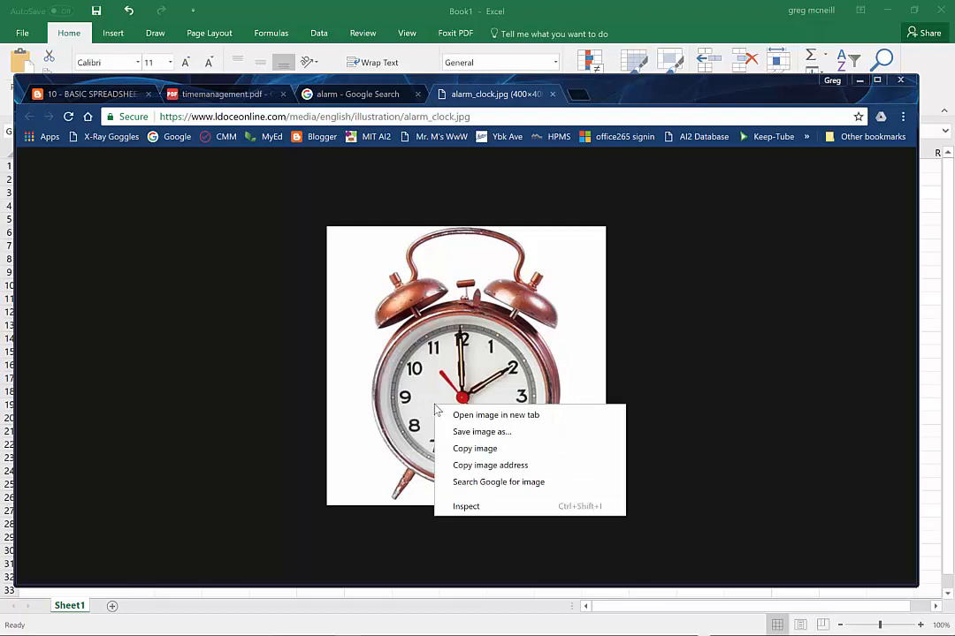
left_click(505, 431)
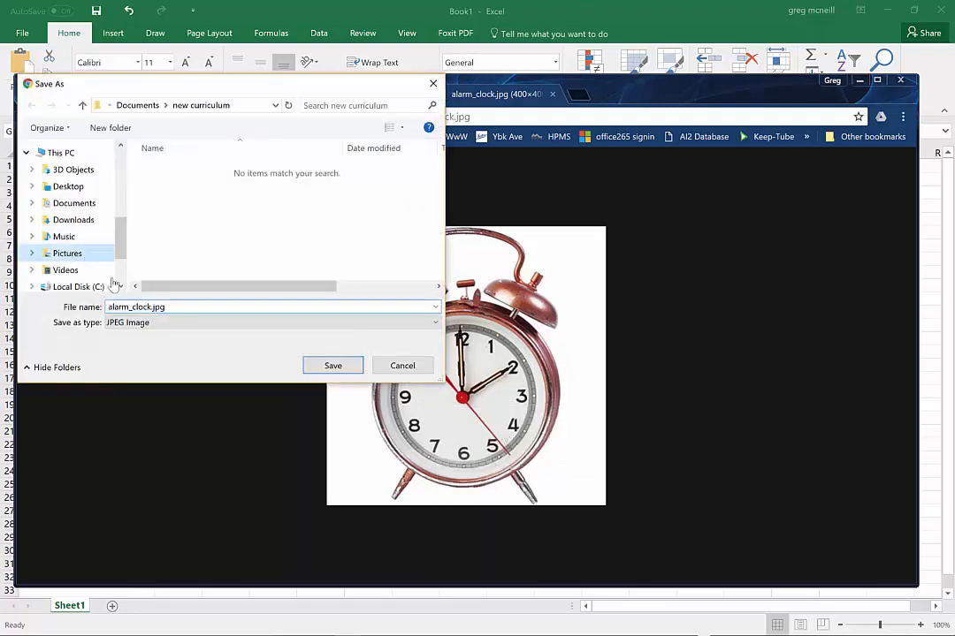
left_click(69, 254)
left_click(333, 366)
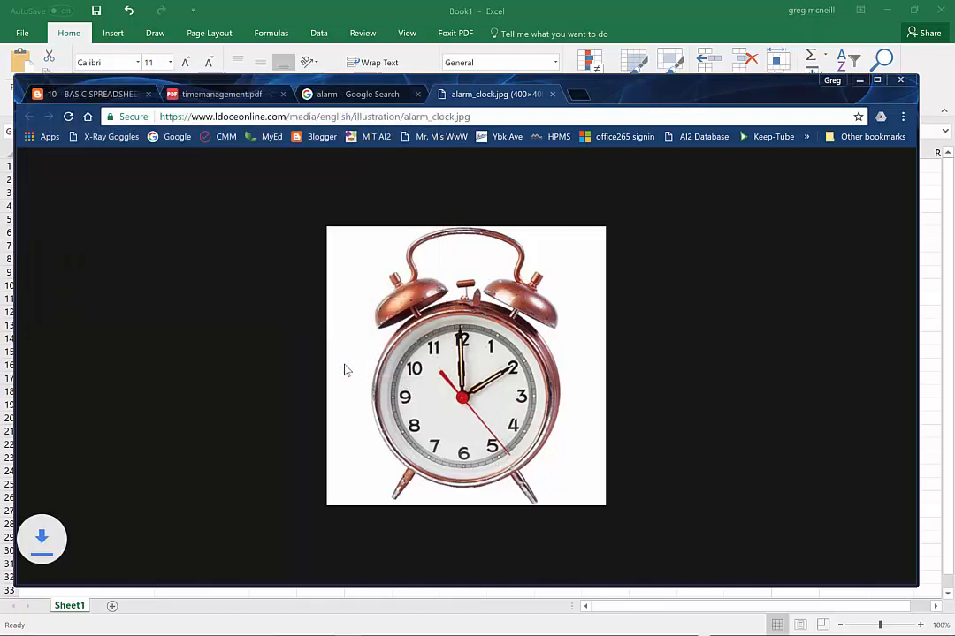
Switch to Excel, insert alarm_clock.jpg from the Pictures folder at cell G1, and shrink the picture to span about rows 1 to 6
key("alt+Tab")
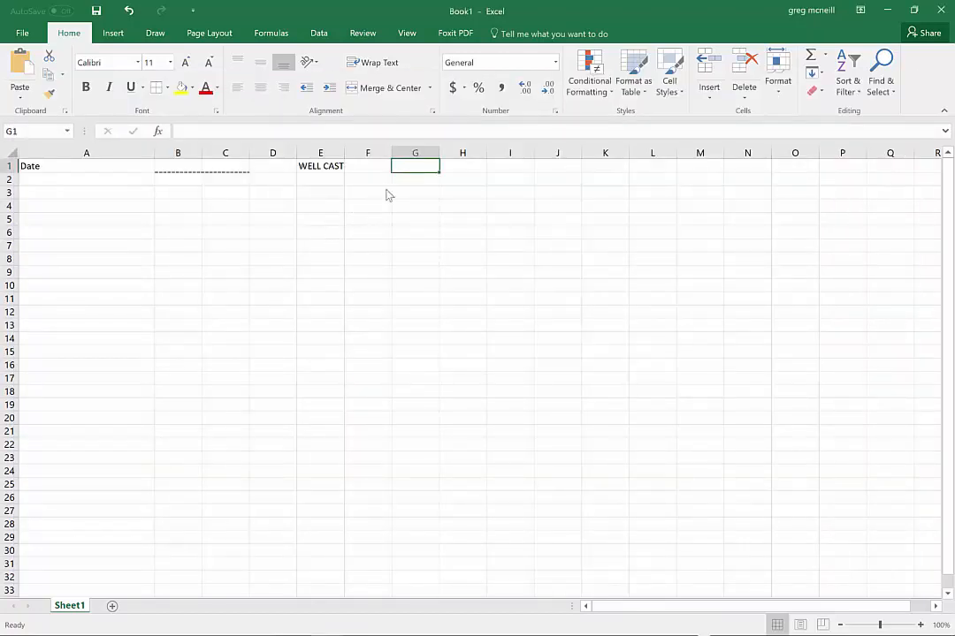
left_click(17, 96)
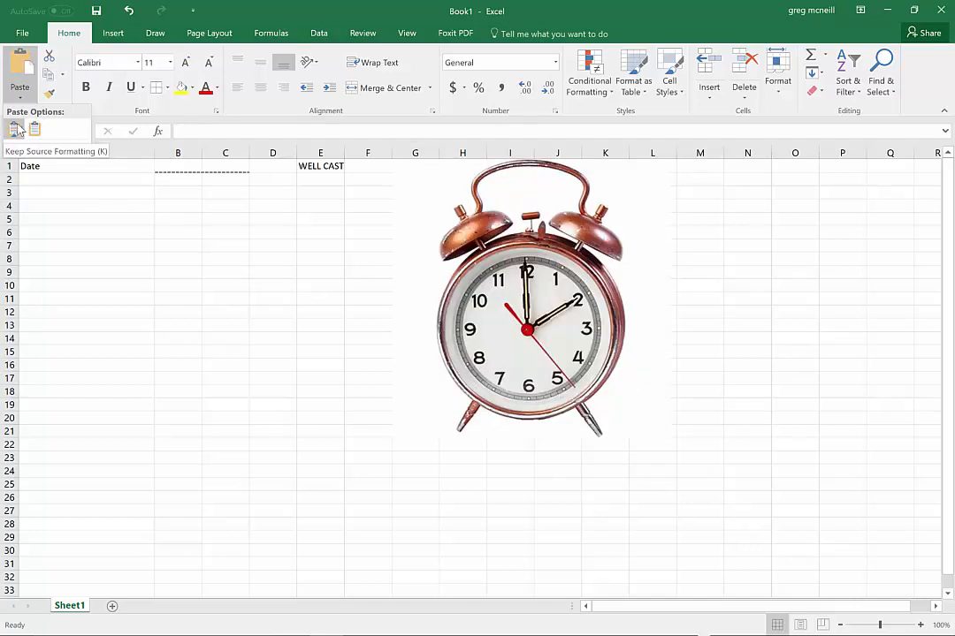
left_click(117, 37)
left_click(117, 38)
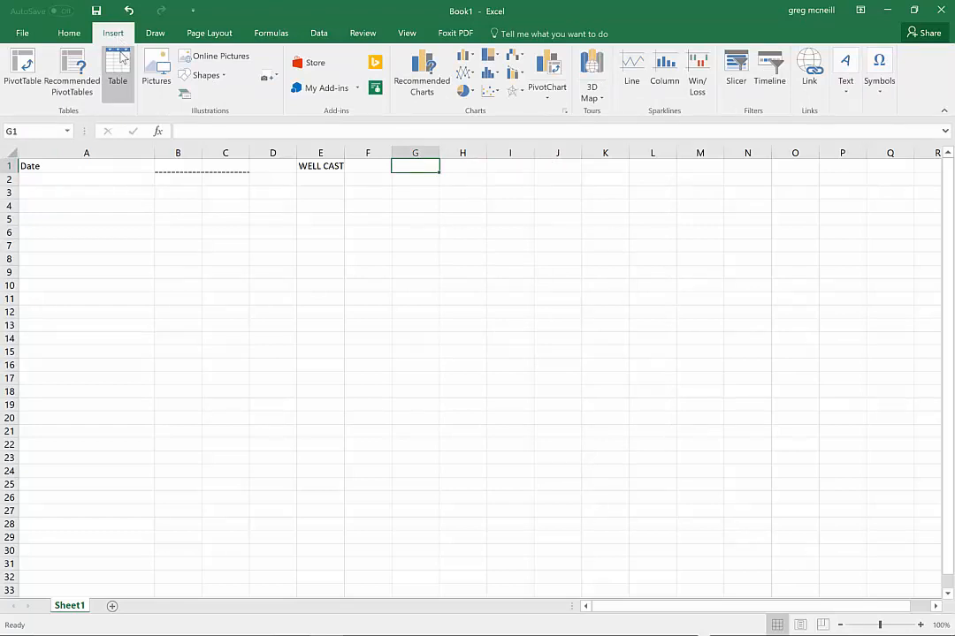
left_click(164, 74)
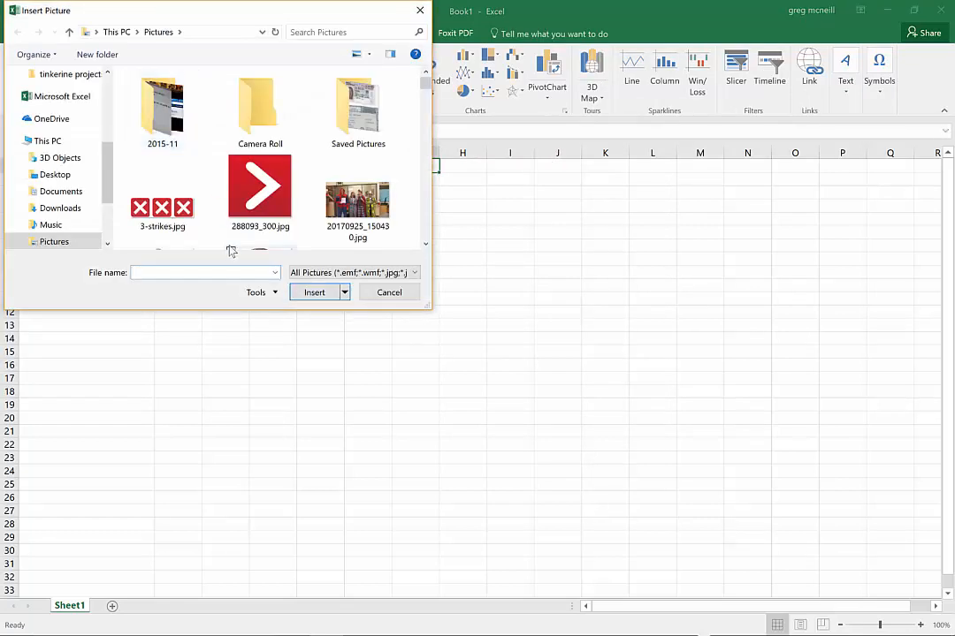
type("alar")
key("Down")
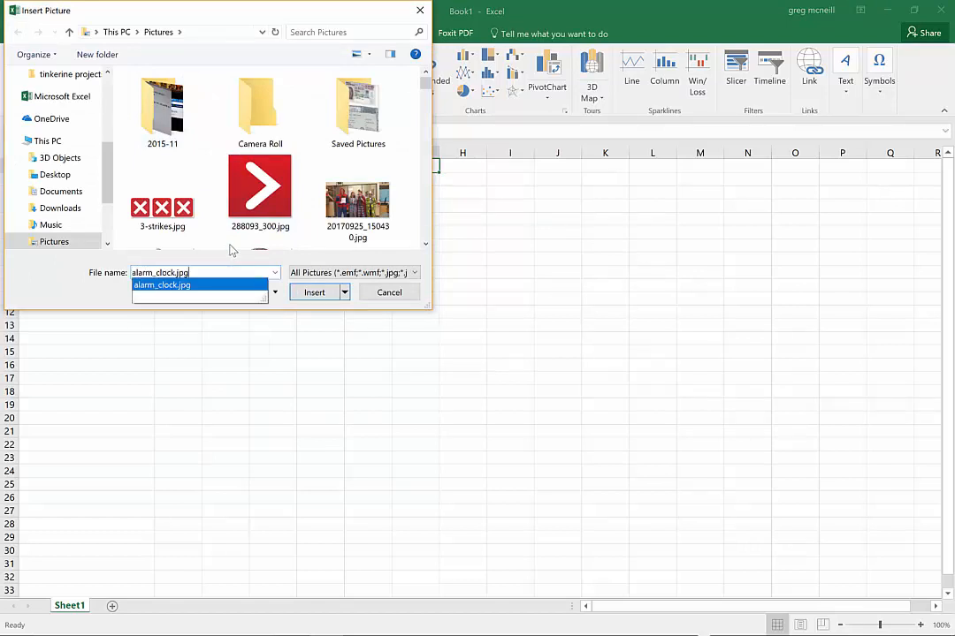
key("Return")
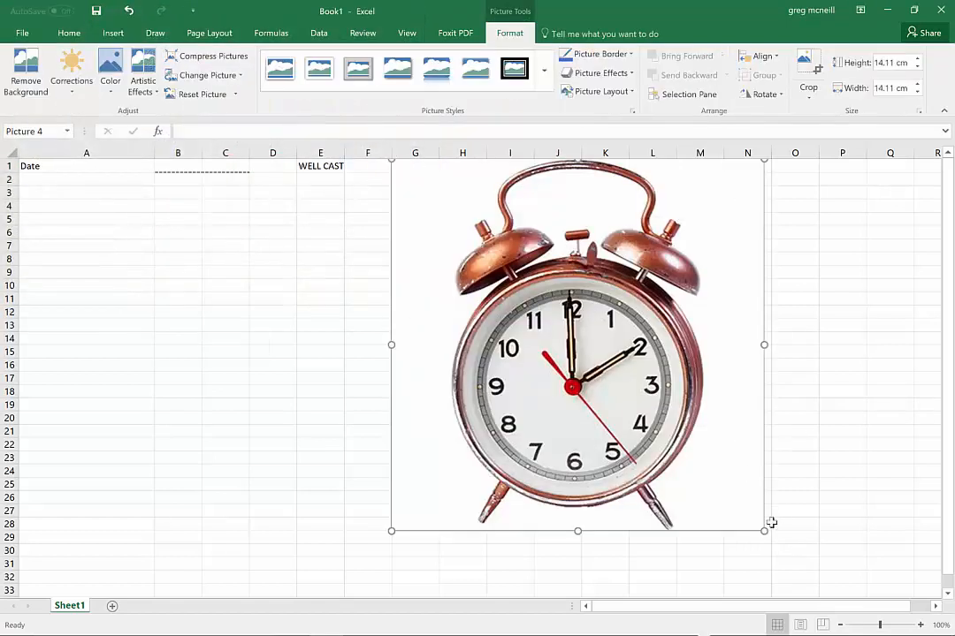
left_click_drag(764, 530, 464, 228)
Enter 7:00 in A5 and 8:00 in A6, and extend the hourly series down to cell A15
left_click(81, 219)
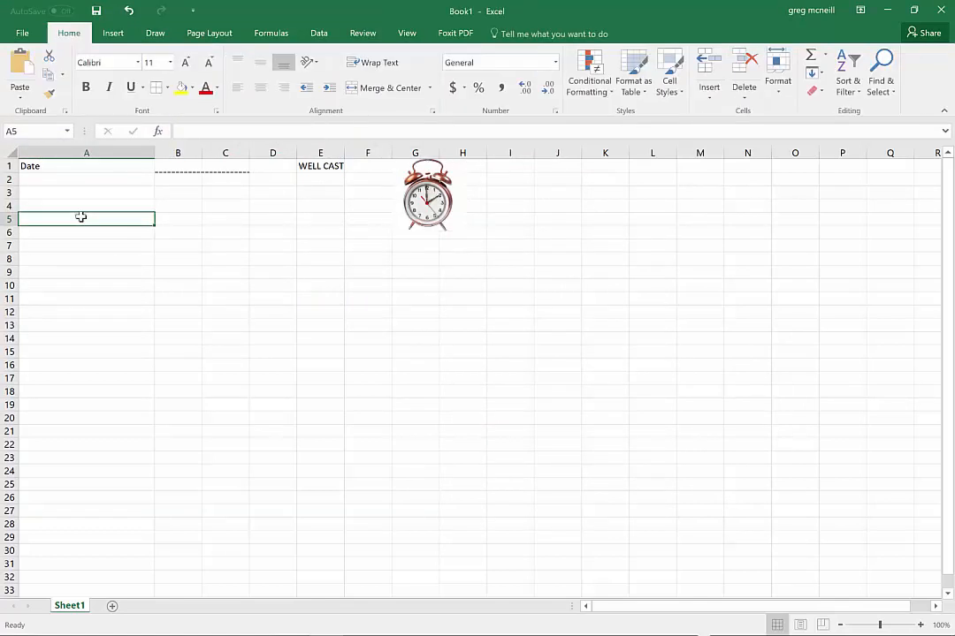
type("7:00")
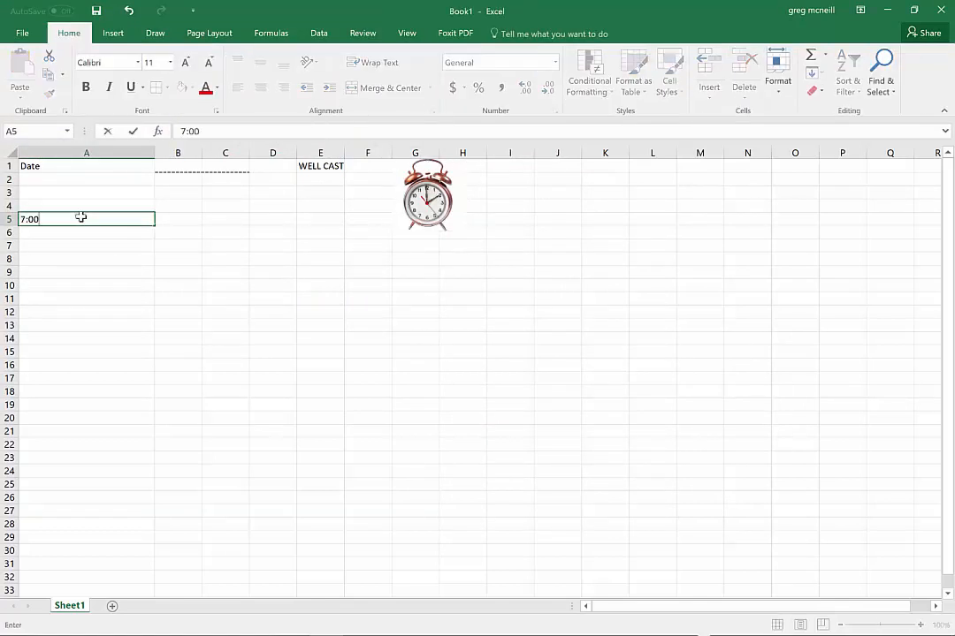
key("Return")
type("8z;")
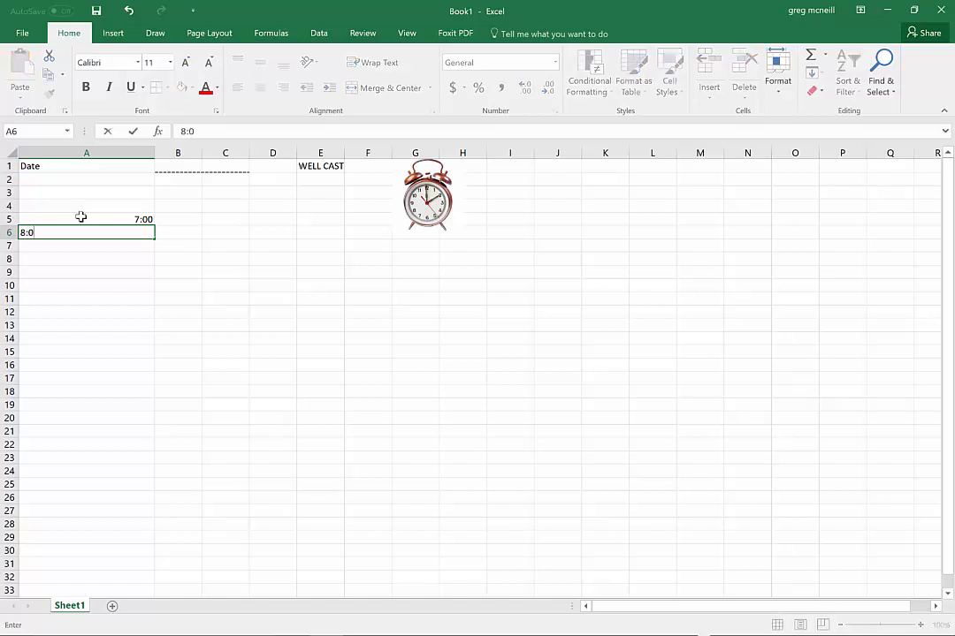
type("0")
key("Return")
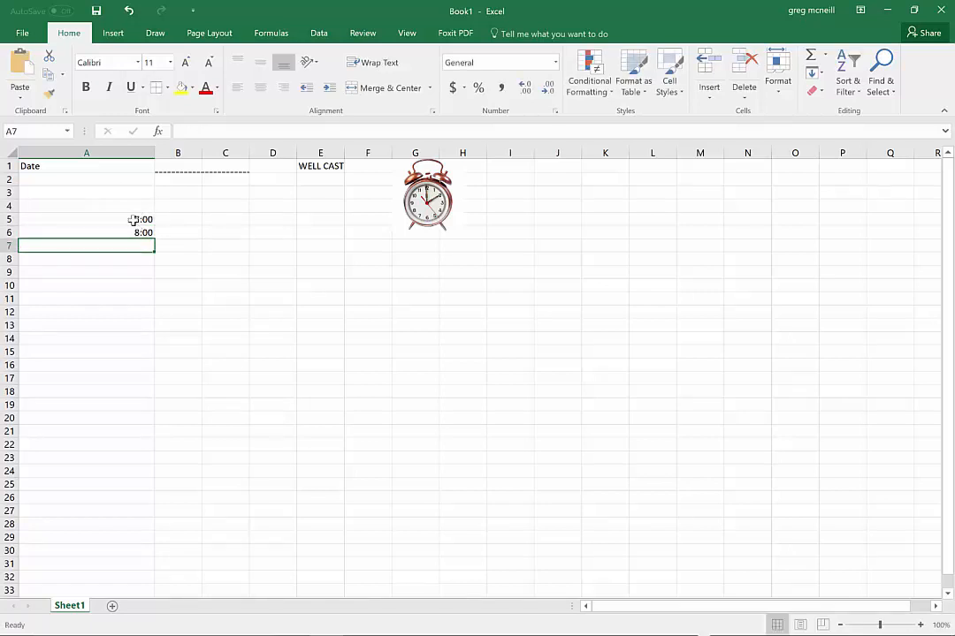
left_click_drag(133, 219, 141, 232)
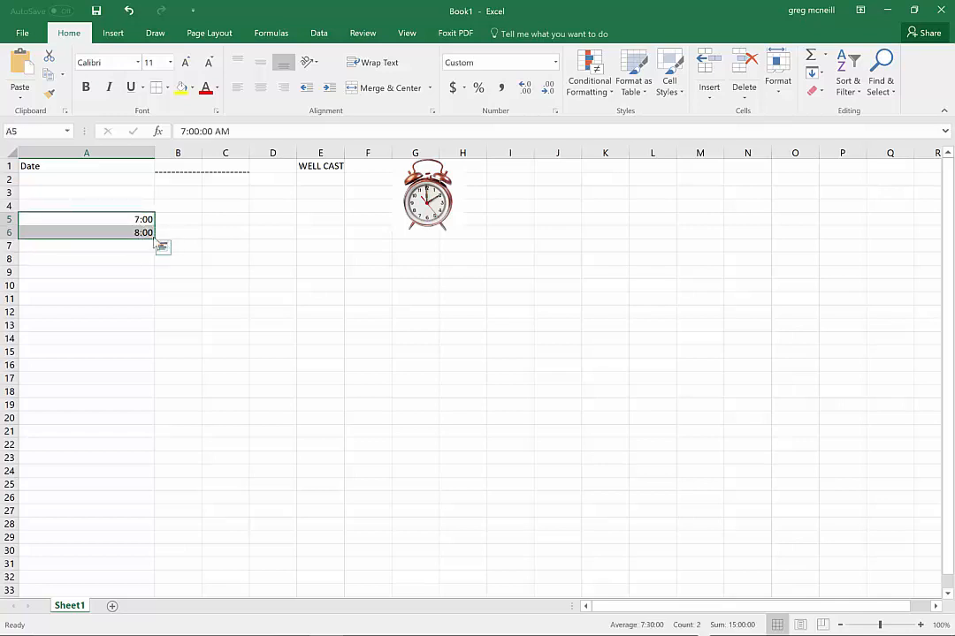
left_click_drag(155, 237, 150, 357)
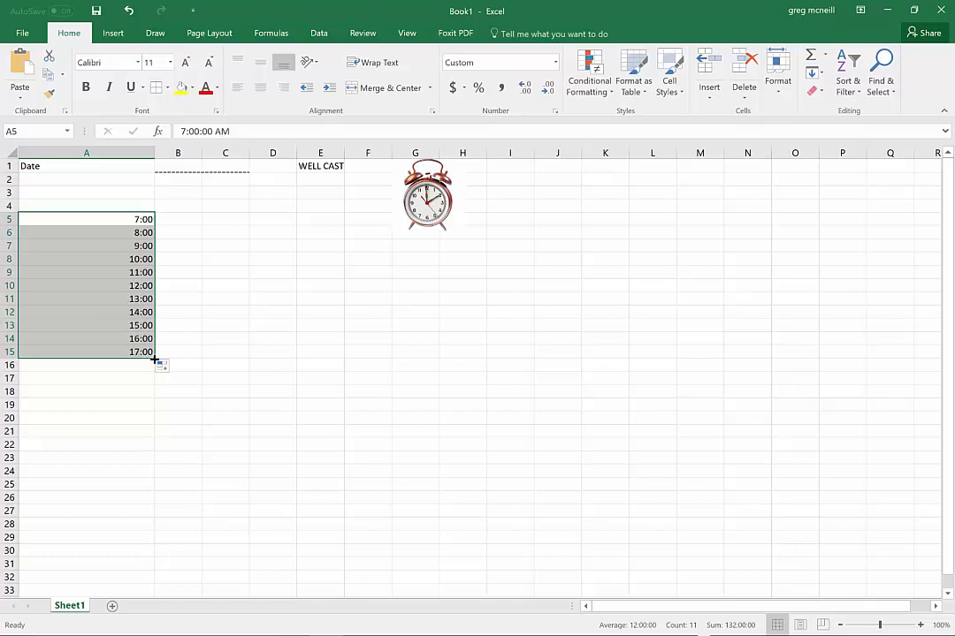
Check the hour list in the planner PDF in Chrome, and clear the extra times in A12:A15 in Excel
key("alt+Tab")
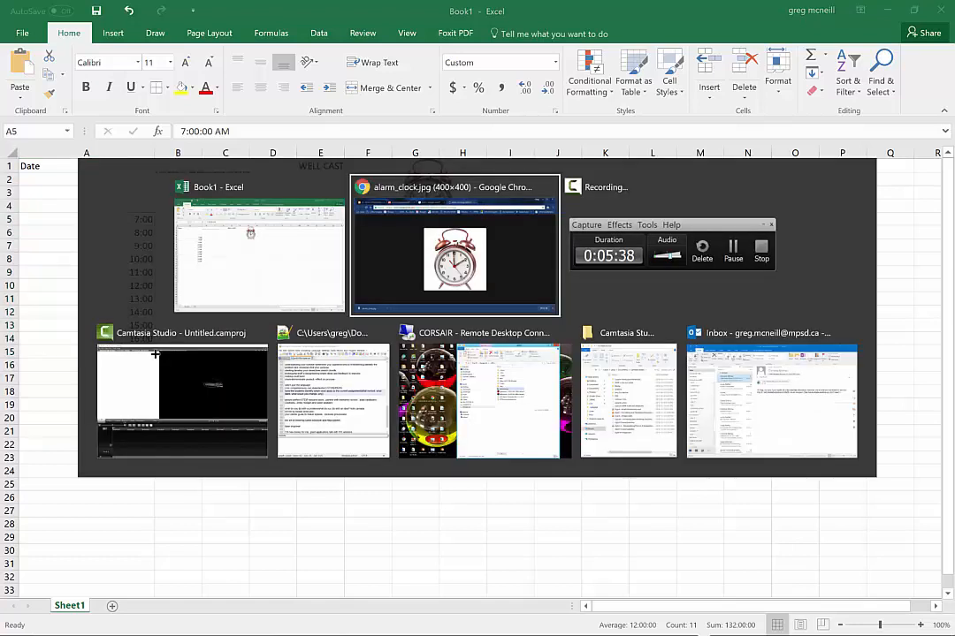
left_click(230, 94)
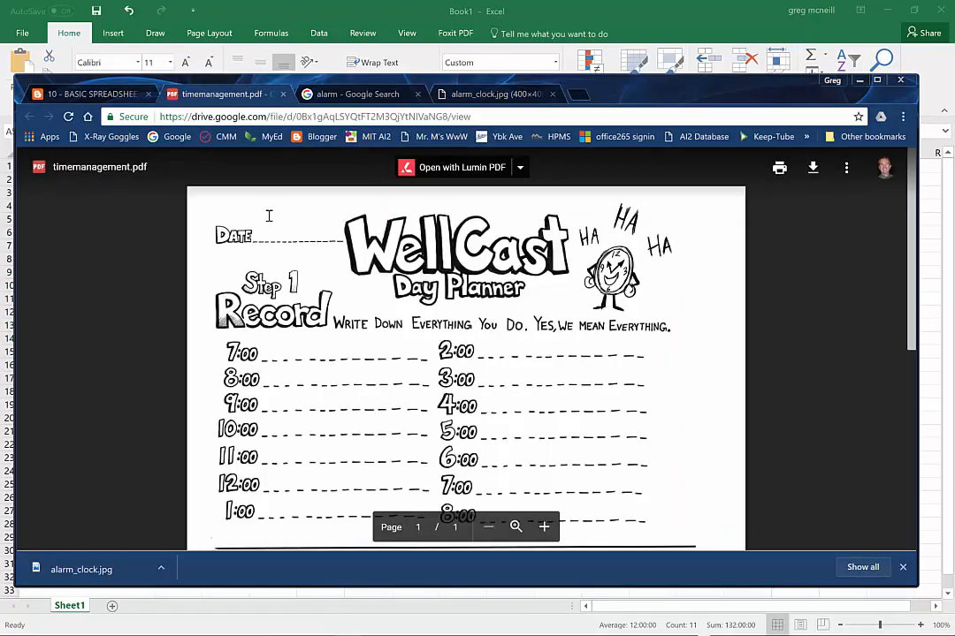
key("alt+Tab")
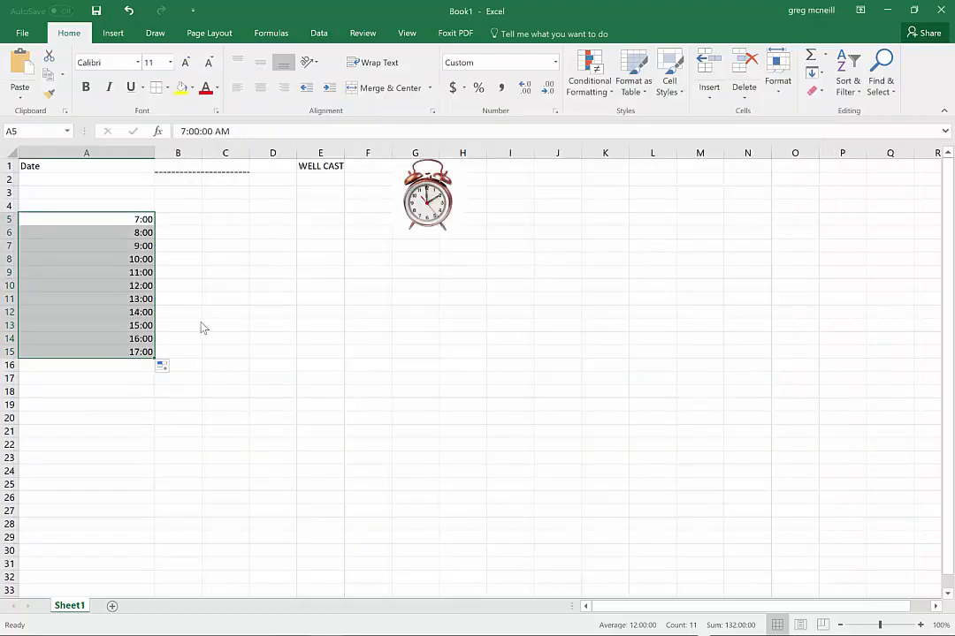
left_click(139, 311)
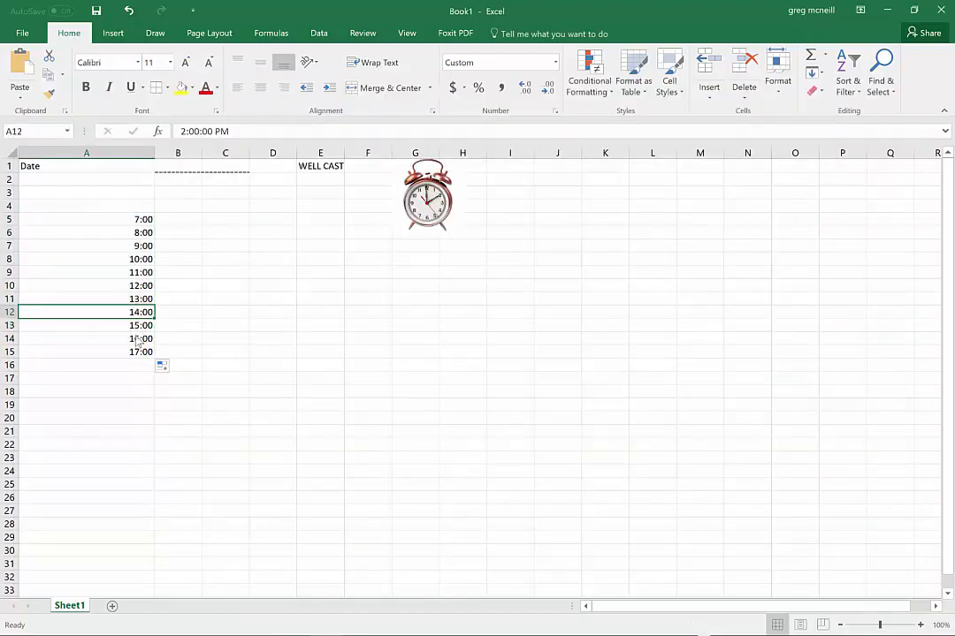
left_click_drag(138, 311, 135, 346)
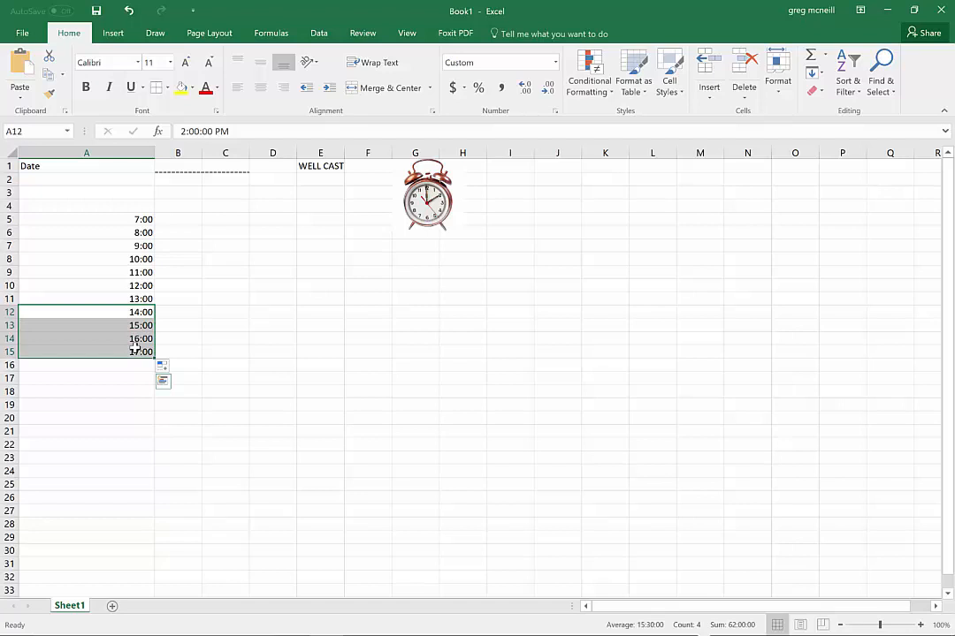
key("Delete")
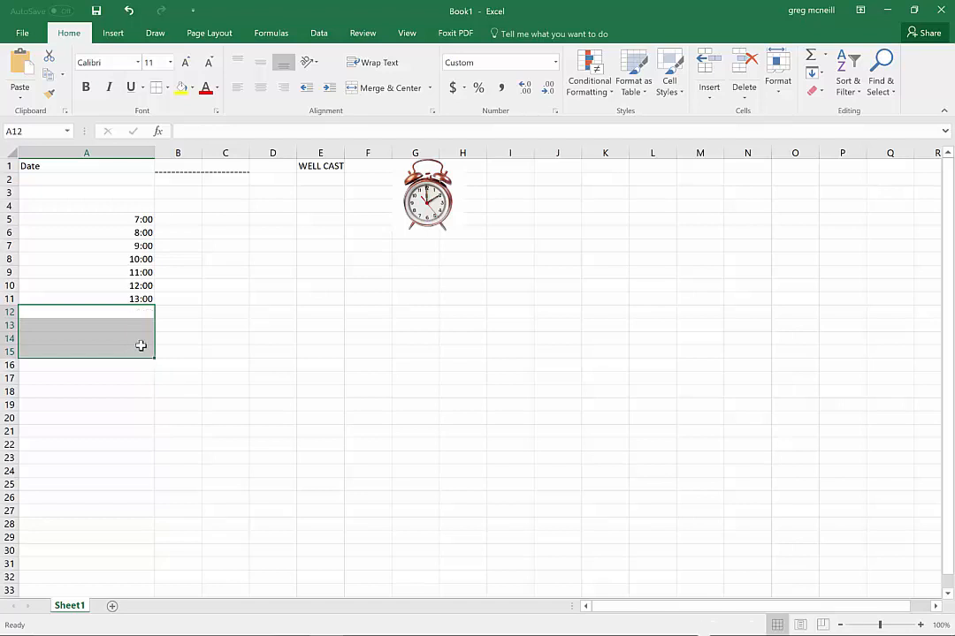
Copy the times in A5:A11 to column D, starting at cell D5
left_click(140, 219)
left_click_drag(134, 251, 130, 300)
key("ctrl+c")
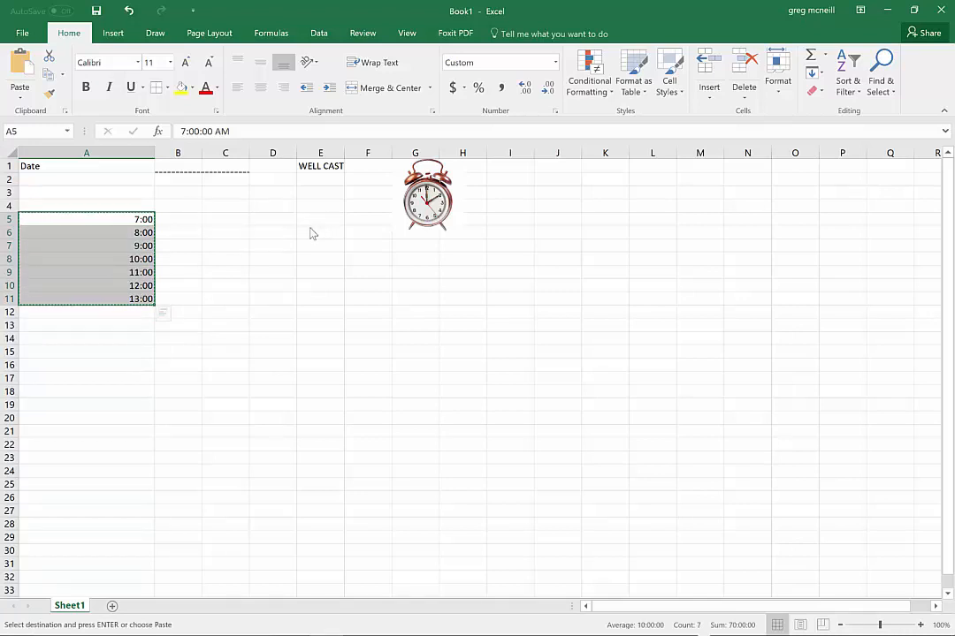
left_click(278, 216)
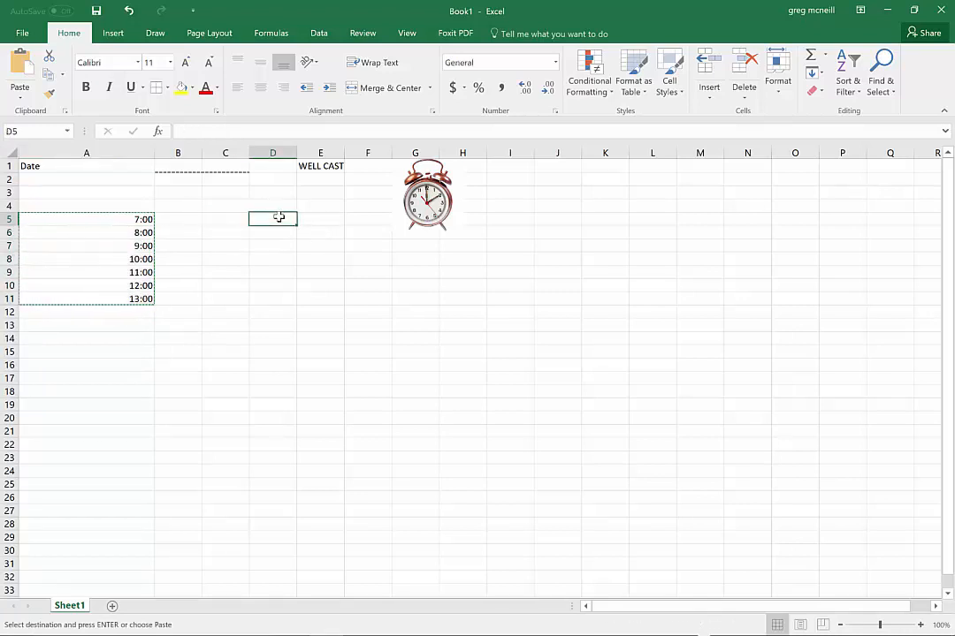
key("ctrl+v")
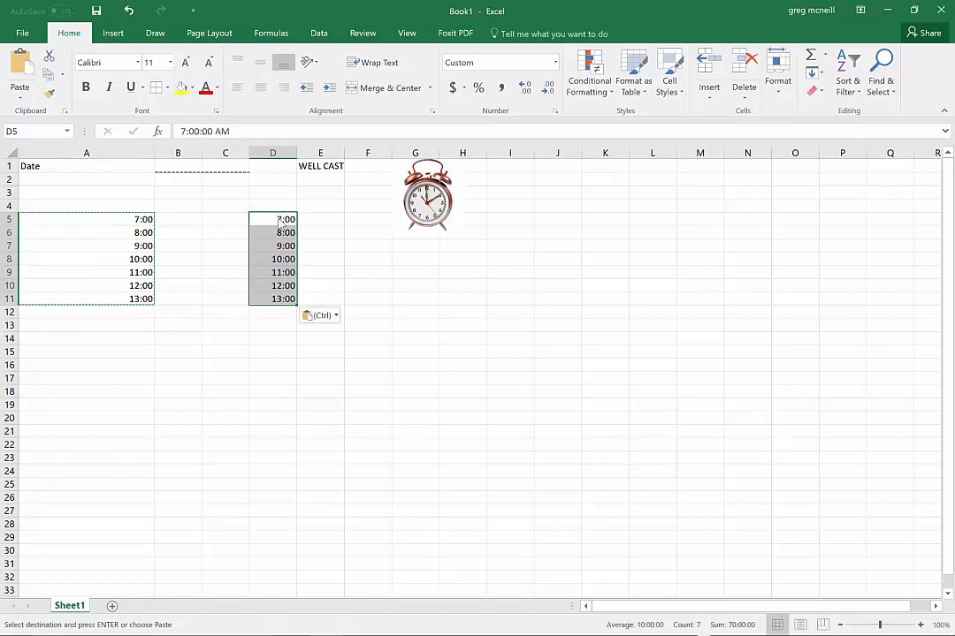
Check the second hour column in the planner PDF, enter 2:00 in D5 and 3:00 in D6, and fill the series down to D11
key("alt+Tab")
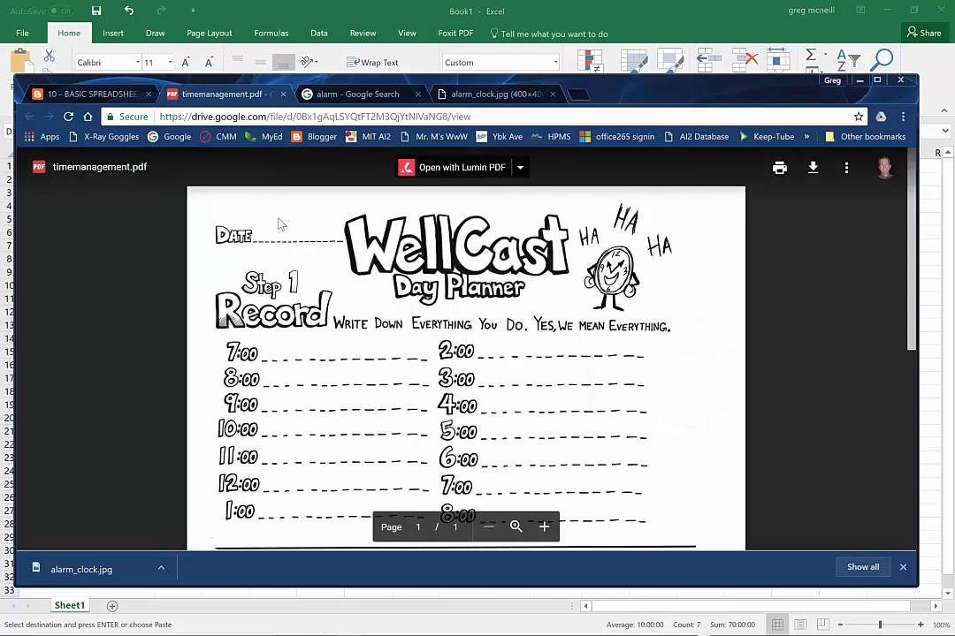
key("alt+Tab")
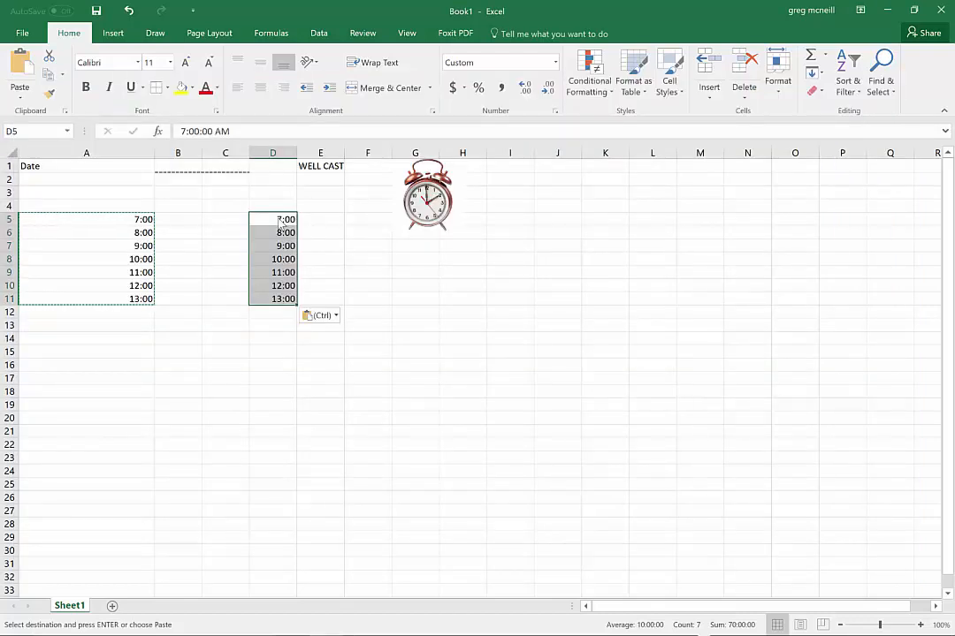
type("2:00")
key("Return")
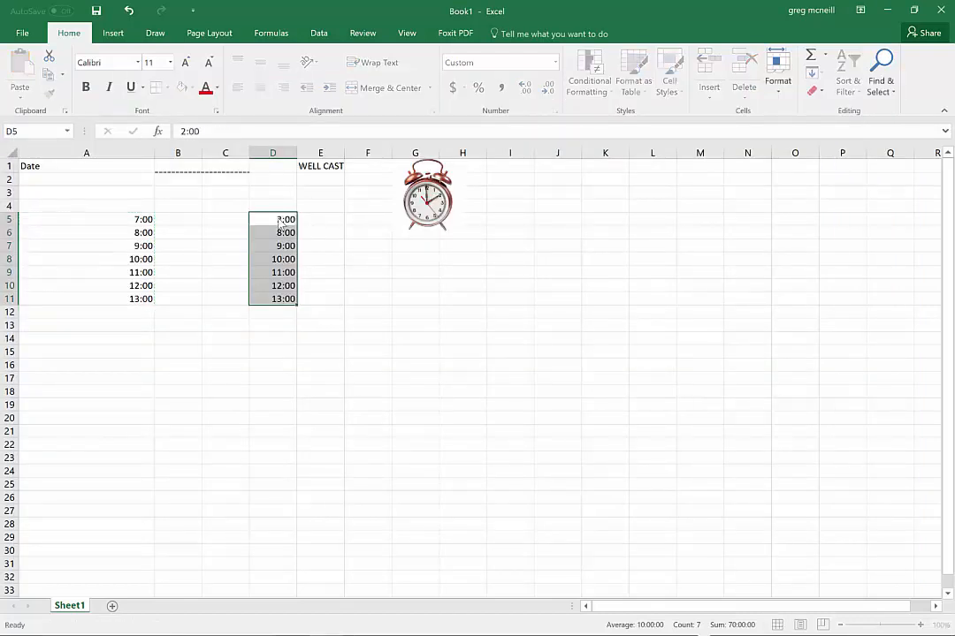
type("3:")
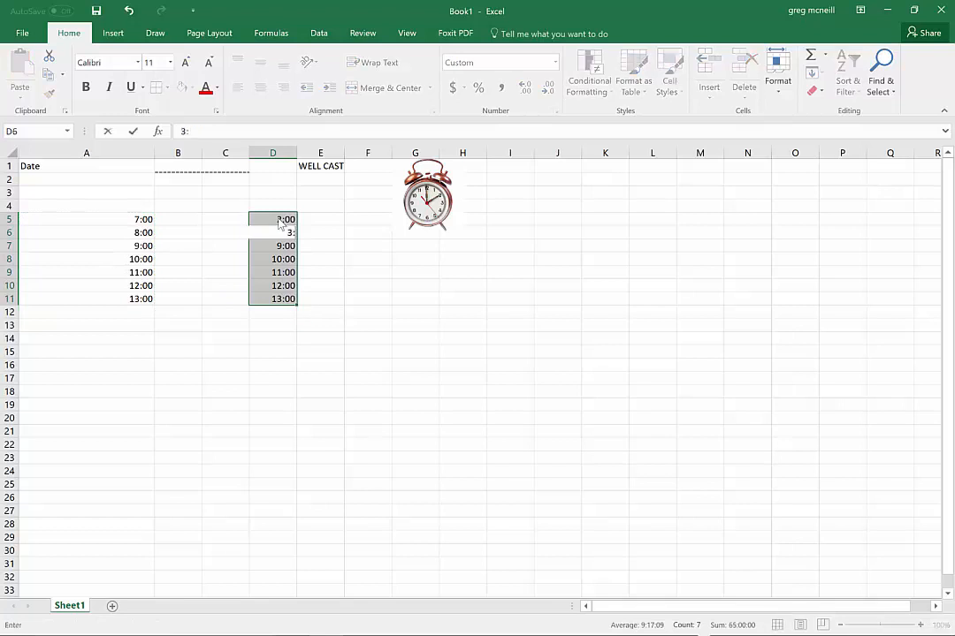
type("00")
key("Return")
left_click_drag(279, 219, 289, 305)
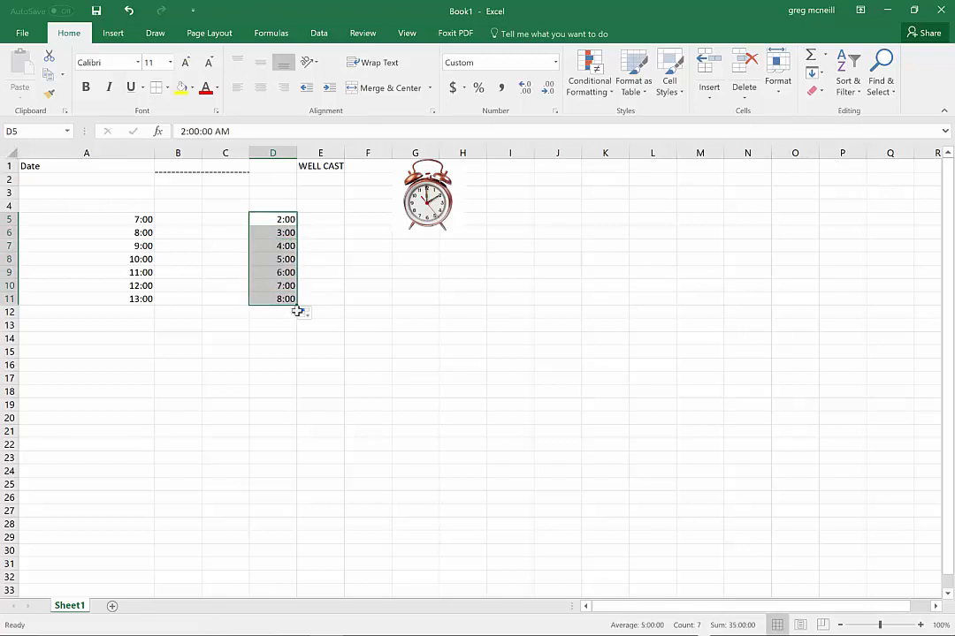
Replace the time in cell A11 with 1:00
left_click(140, 299)
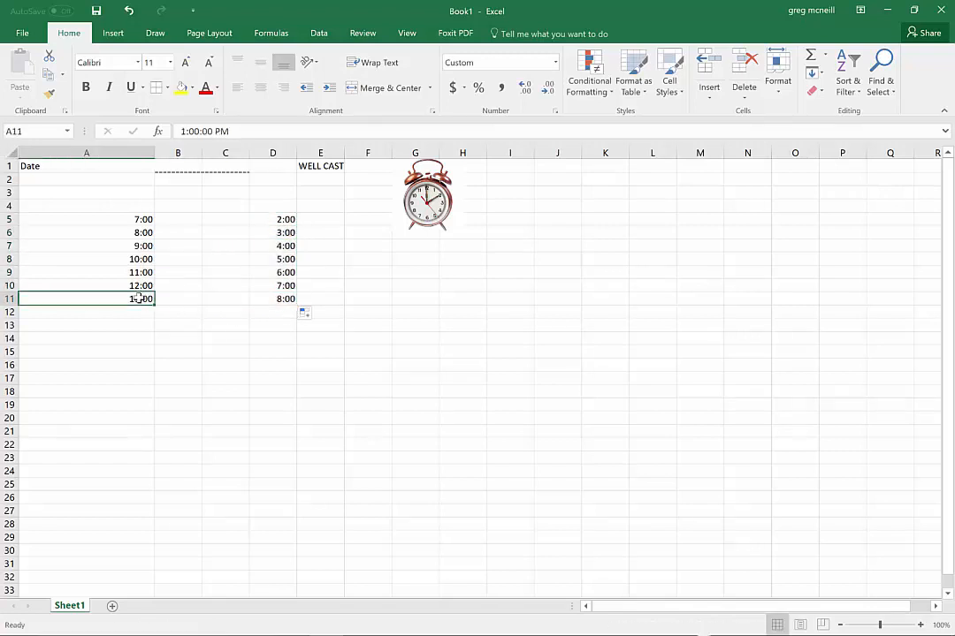
type("1:")
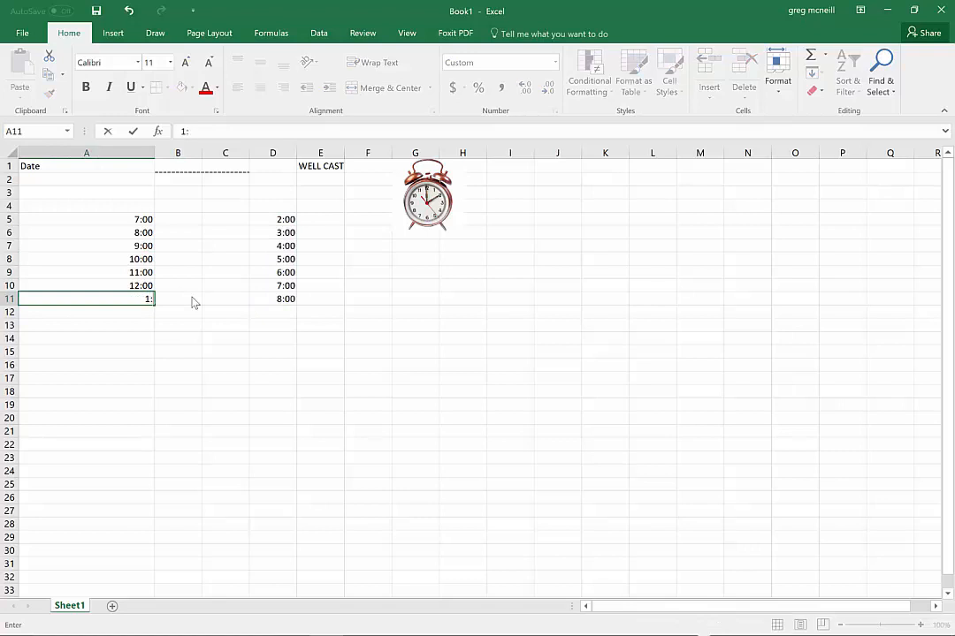
type("00")
key("Return")
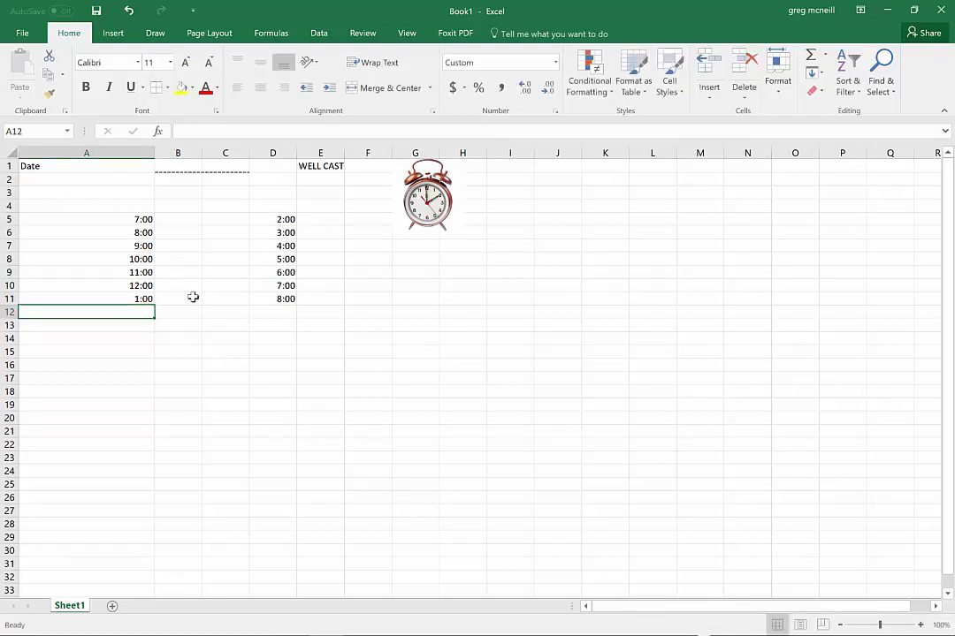
Examine the full time value of cell A11 in the formula bar and accept the entry
left_click(144, 301)
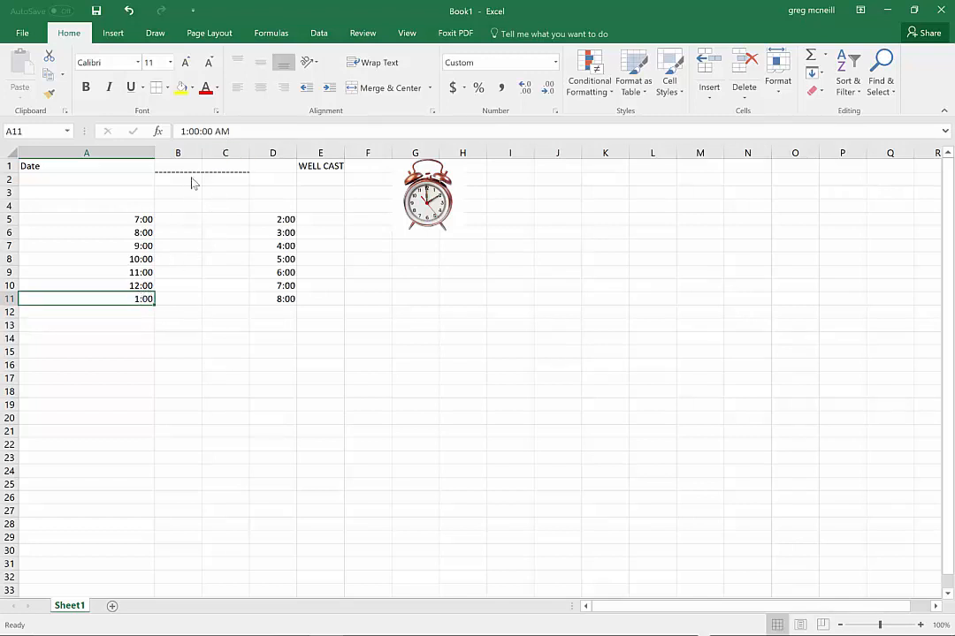
left_click(184, 130)
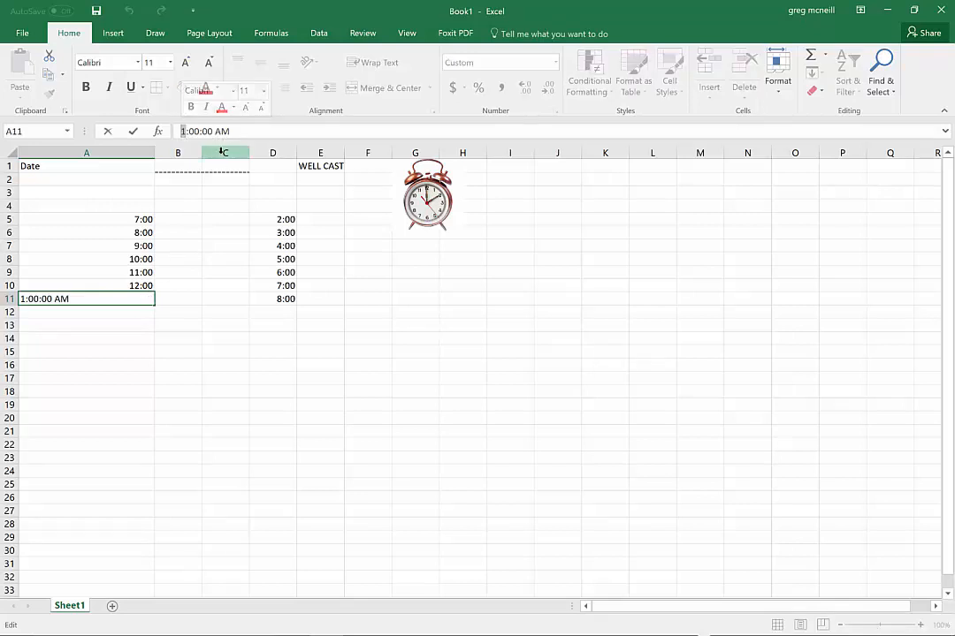
key("Return")
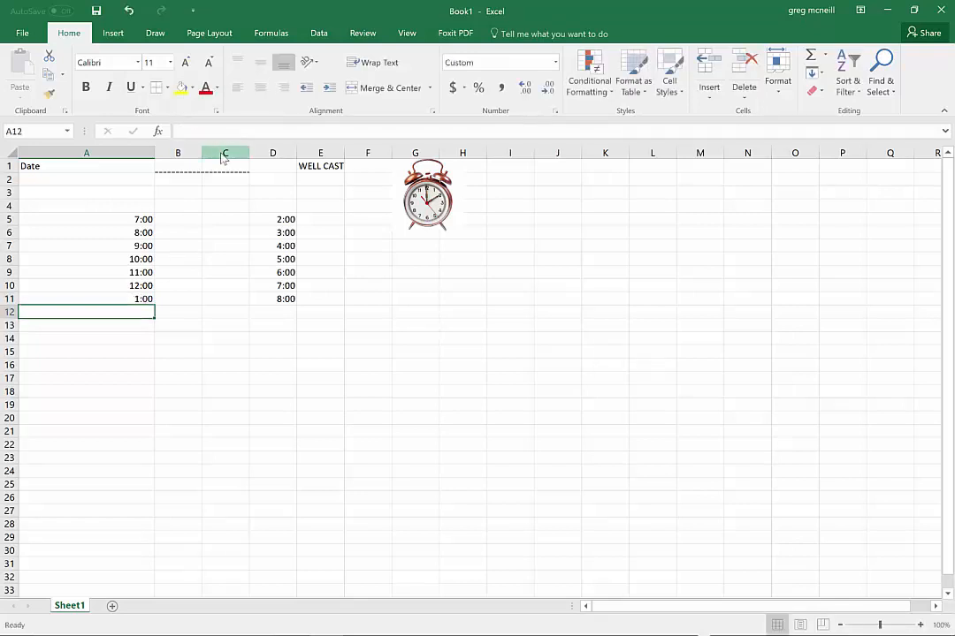
left_click(223, 130)
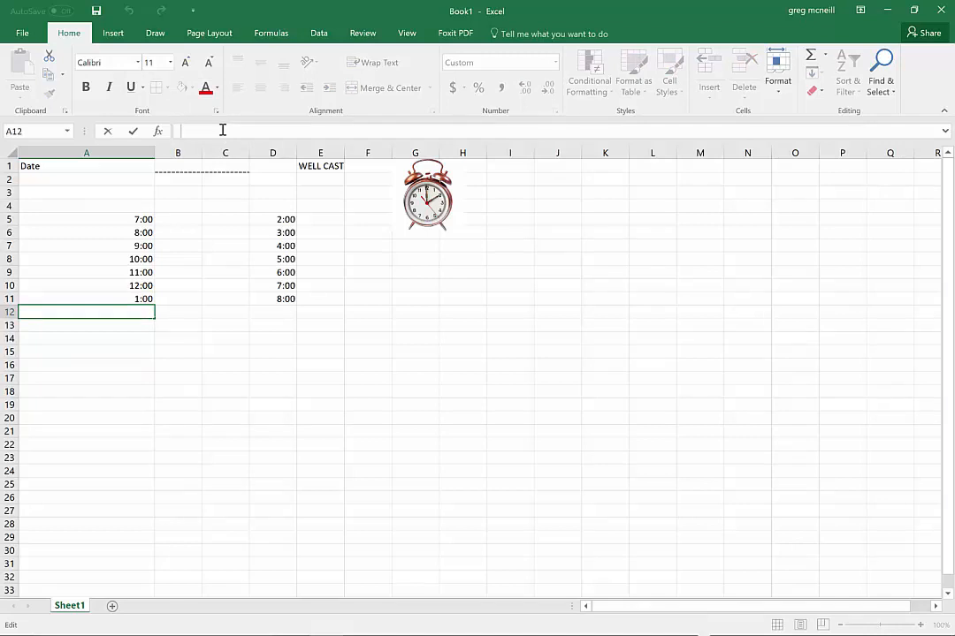
left_click(134, 299)
left_click(208, 131)
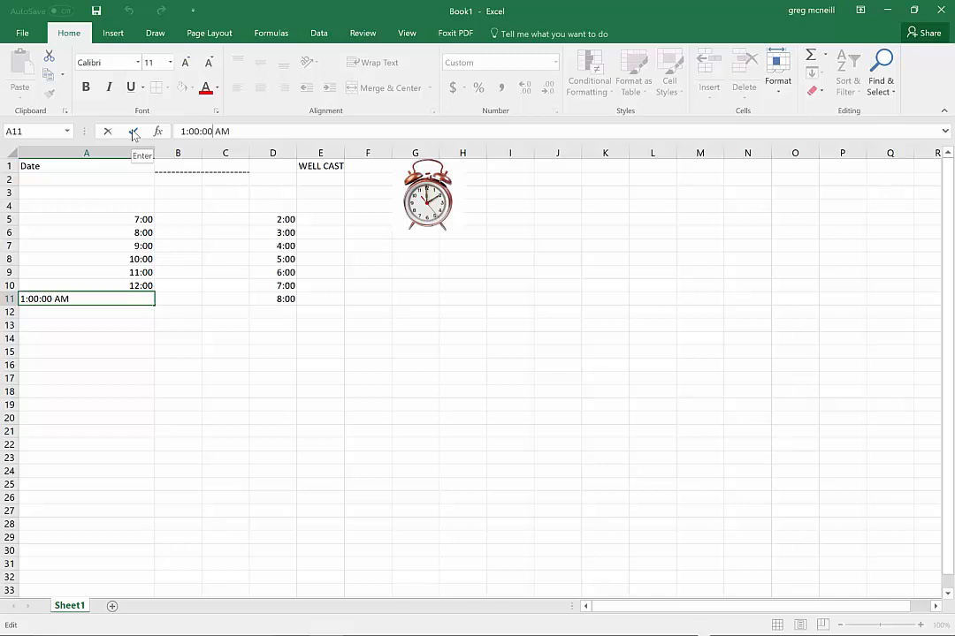
left_click(133, 133)
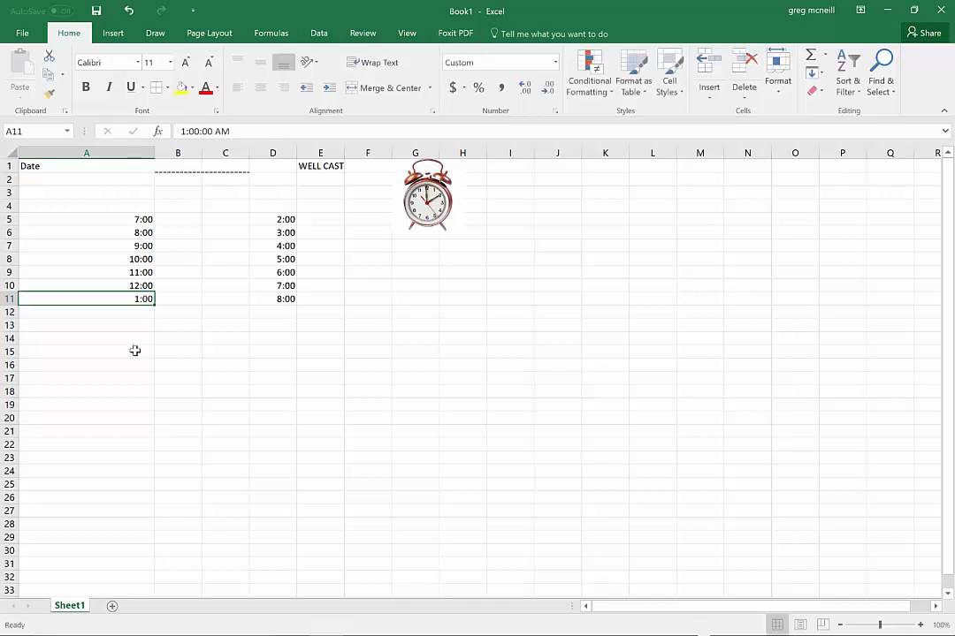
left_click(135, 351)
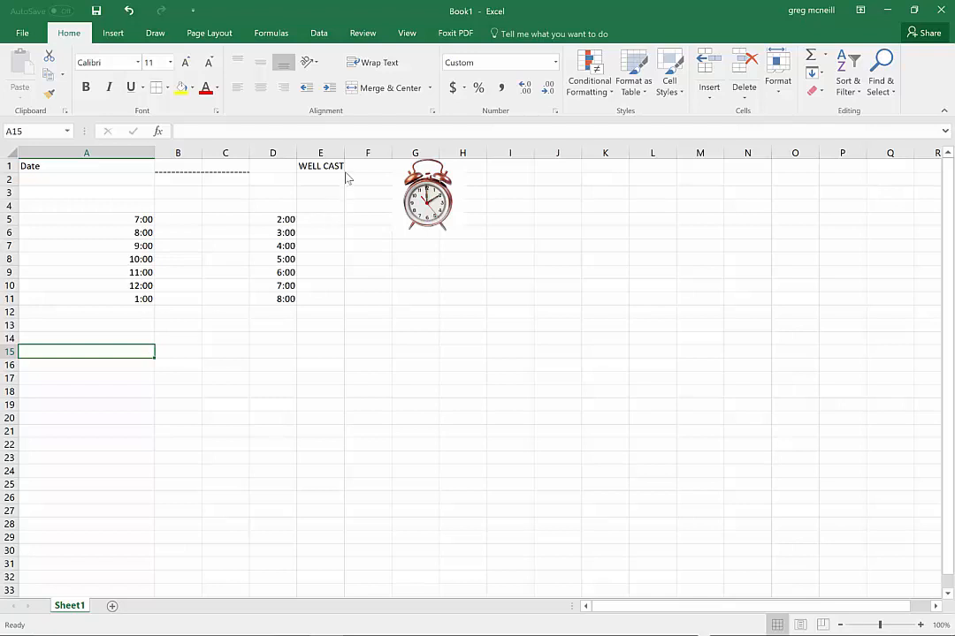
Format the WELL CAST title in E1 as 24-point Berlin Sans FB Demi and move the clock picture clear of it, over columns H and I
left_click(320, 165)
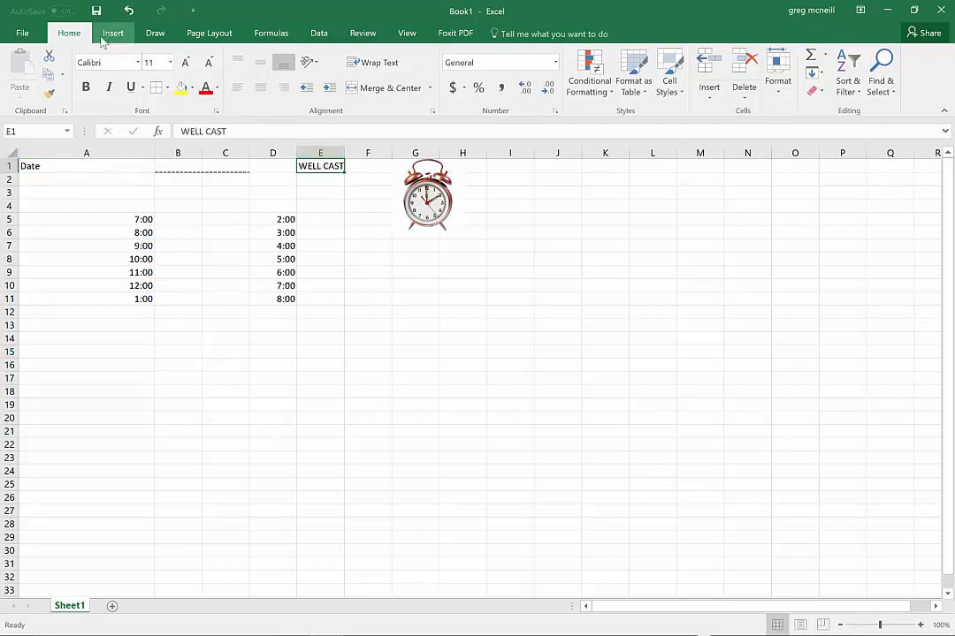
left_click(185, 63)
left_click(185, 63)
left_click(185, 63)
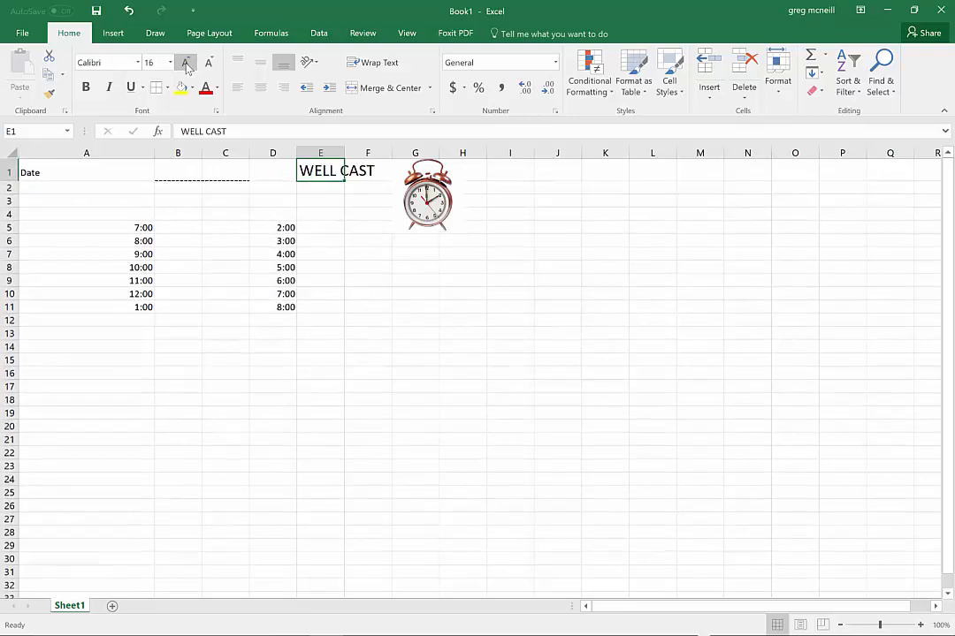
left_click(185, 62)
left_click(185, 63)
left_click(185, 62)
left_click(185, 63)
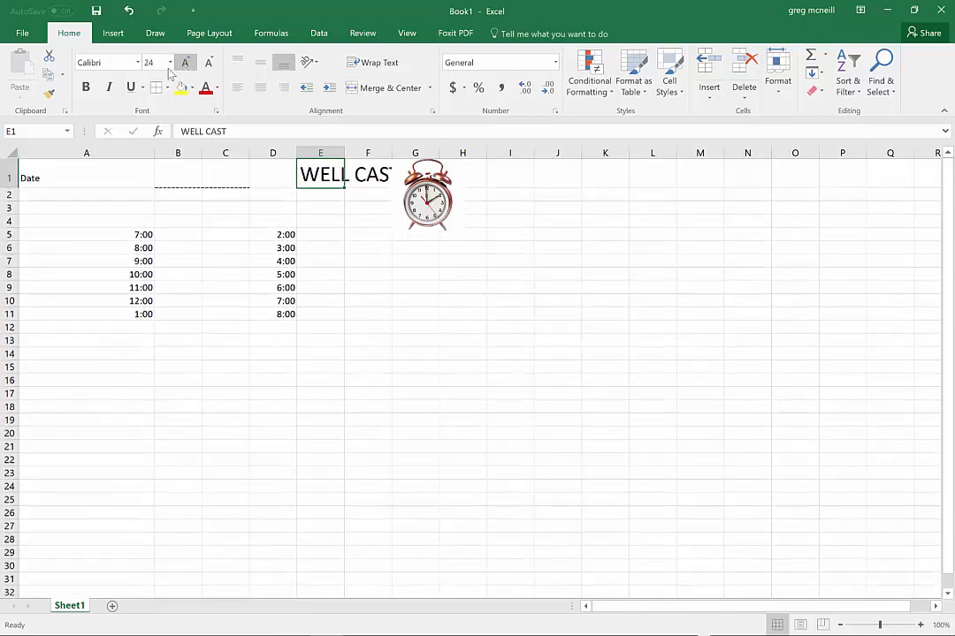
left_click(138, 63)
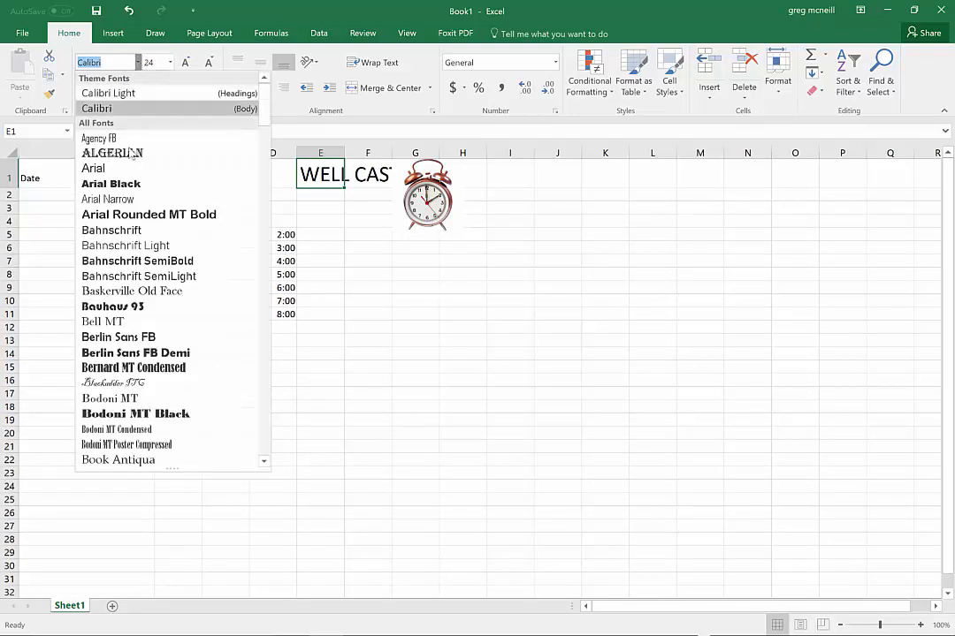
left_click(128, 352)
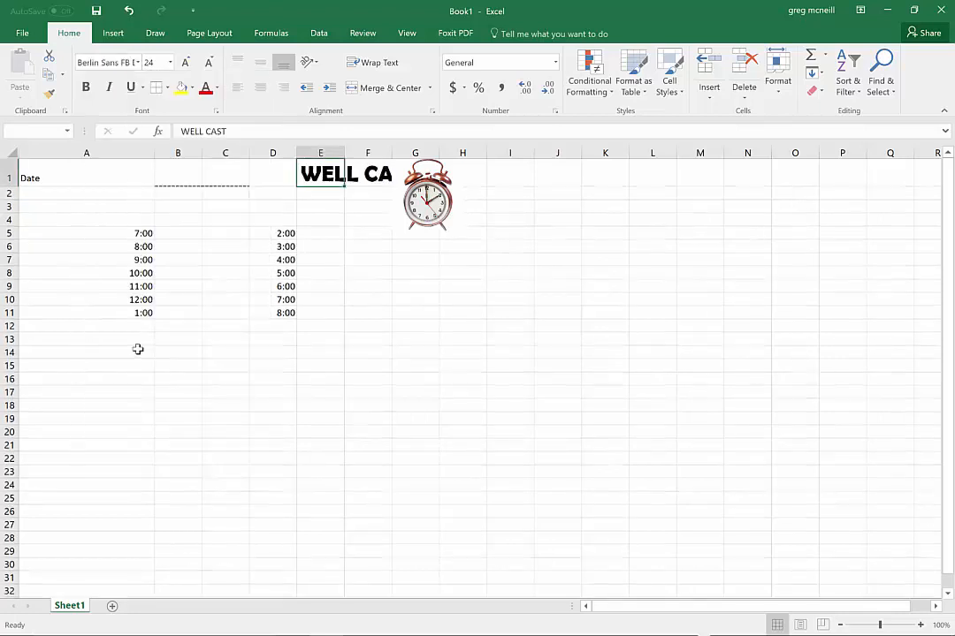
left_click_drag(435, 208, 500, 212)
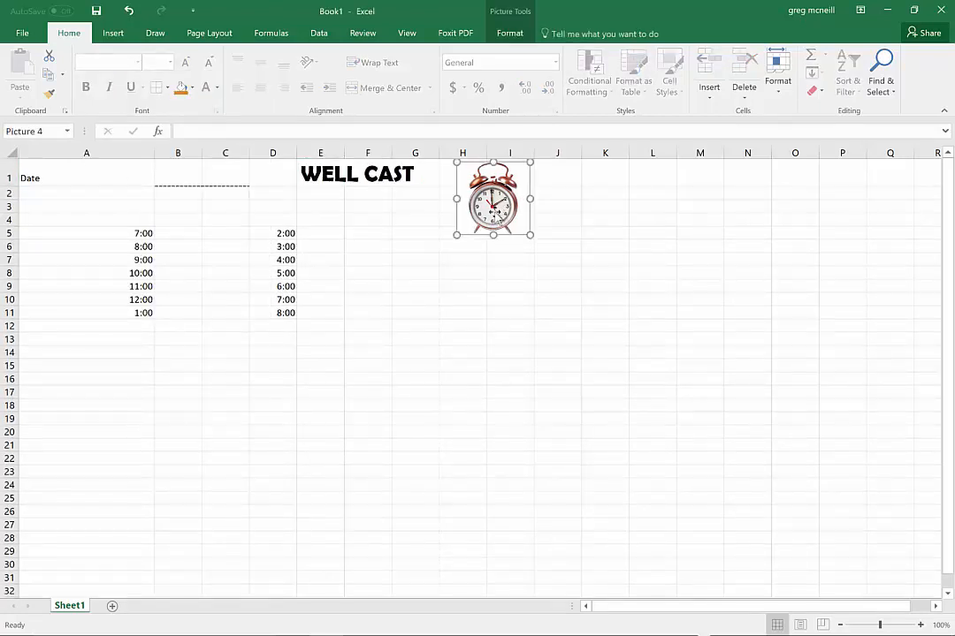
left_click(357, 225)
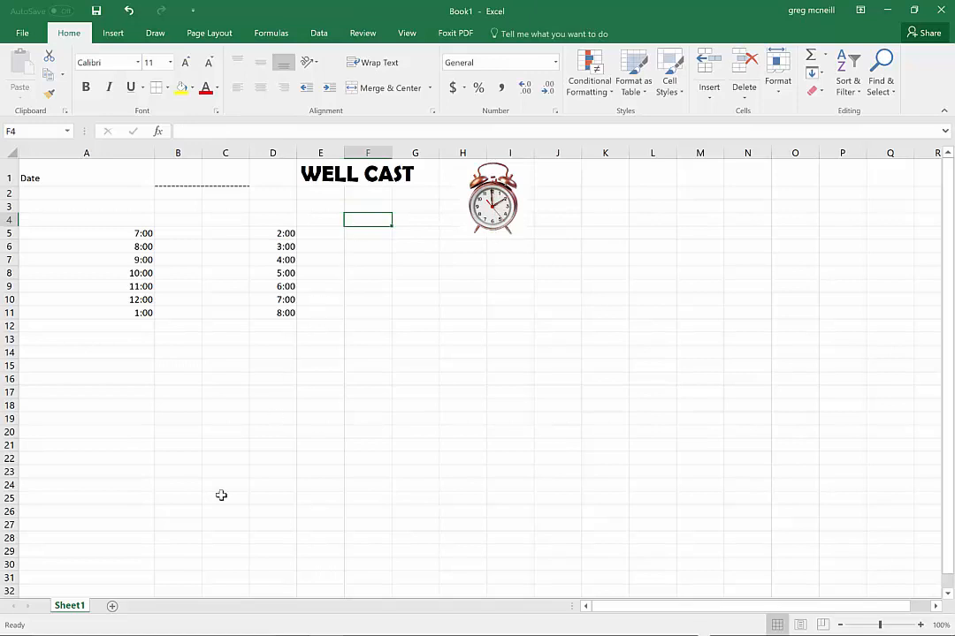
Rename the Sheet1 worksheet as Budget
double_click(74, 607)
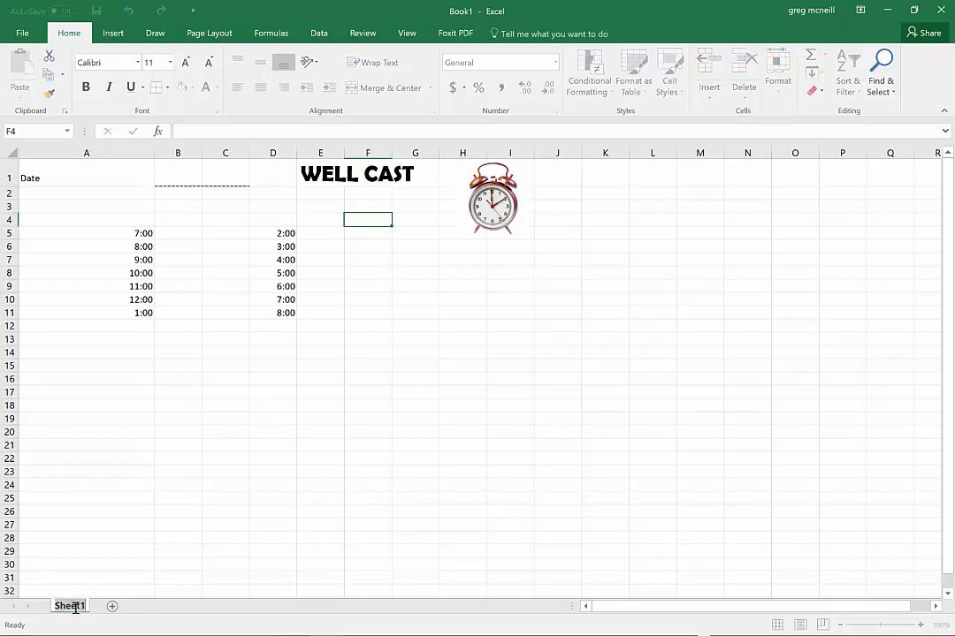
left_click(103, 580)
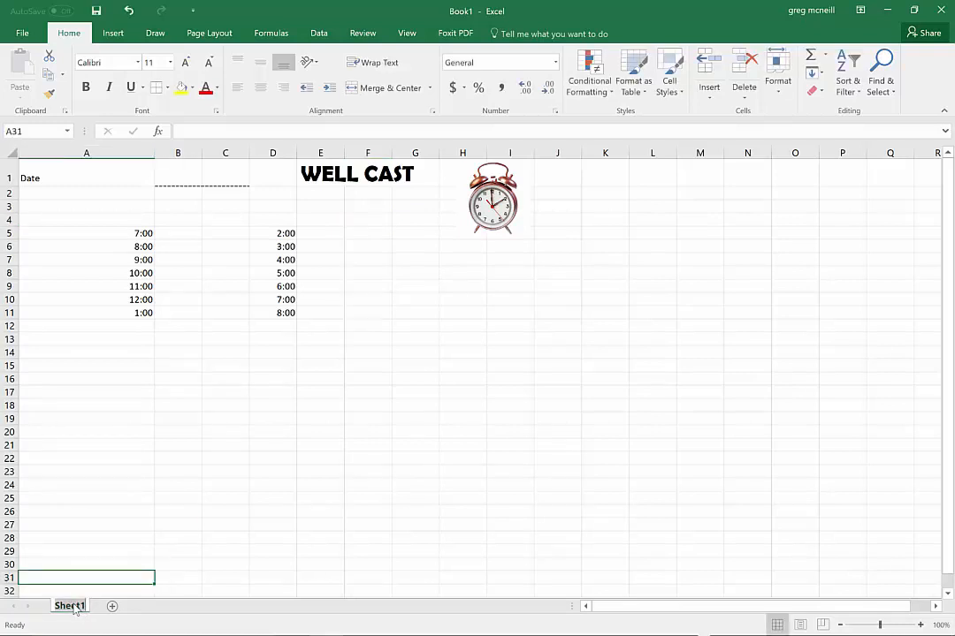
double_click(74, 607)
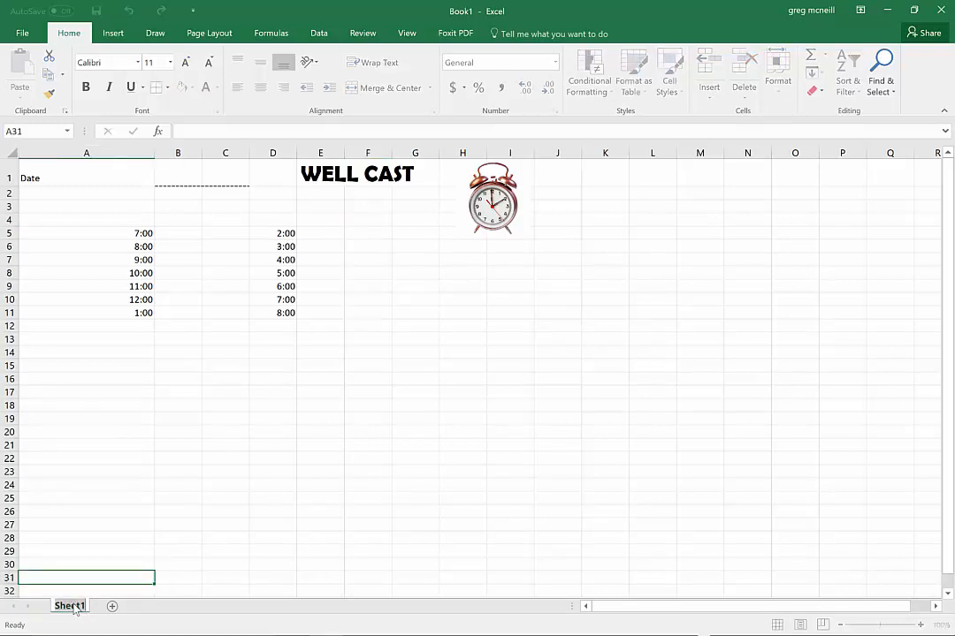
type("Budget")
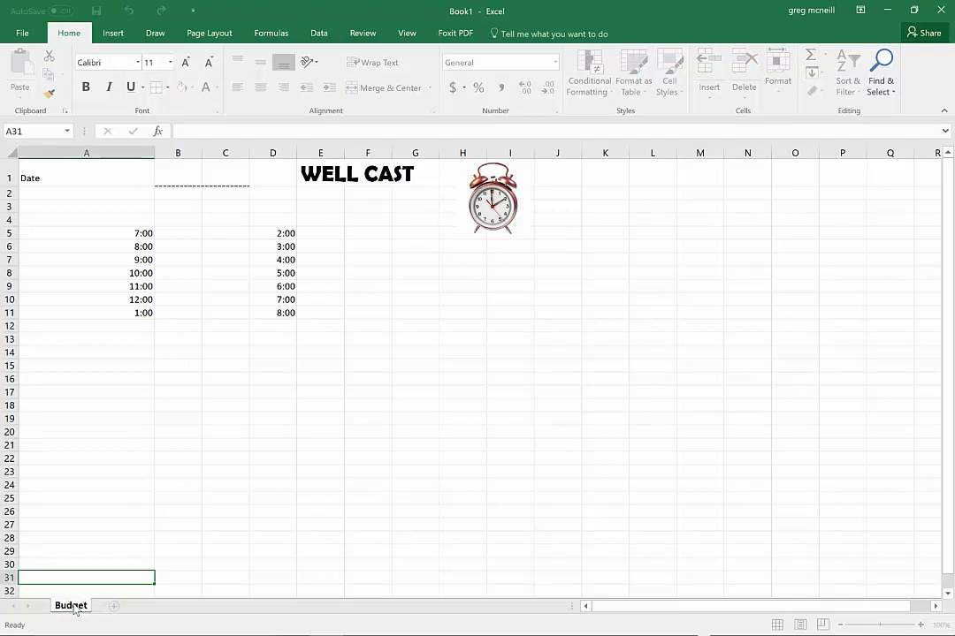
key("Return")
right_click(74, 607)
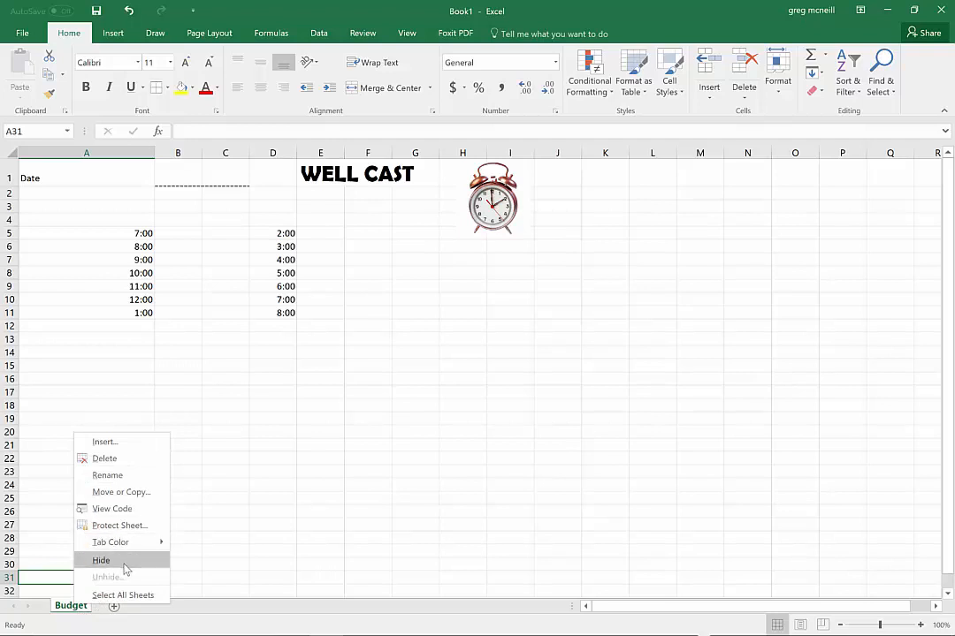
left_click(243, 427)
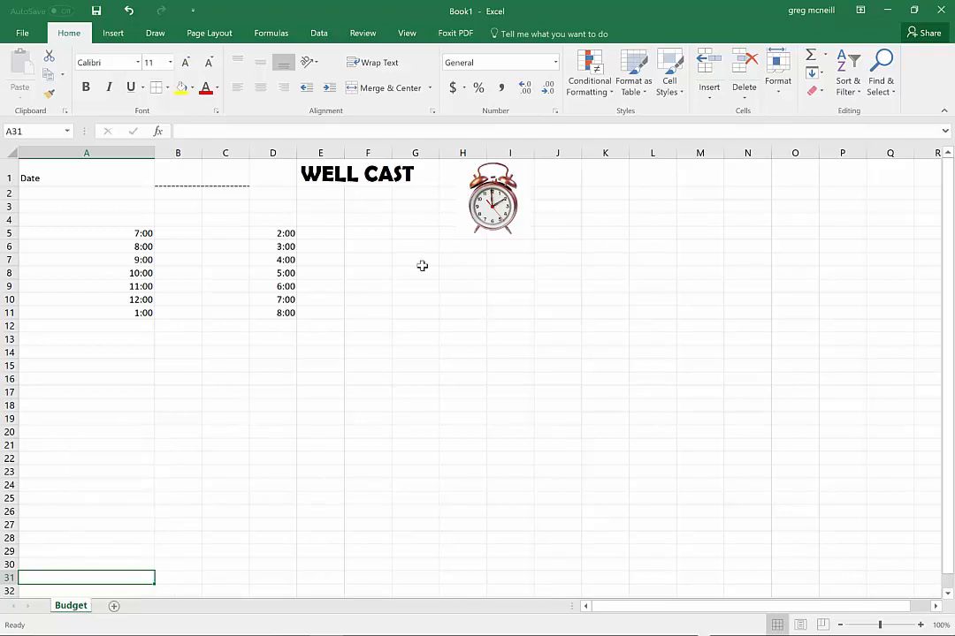
Set the range A1:J32 as the worksheet's print area
left_click_drag(53, 175, 580, 591)
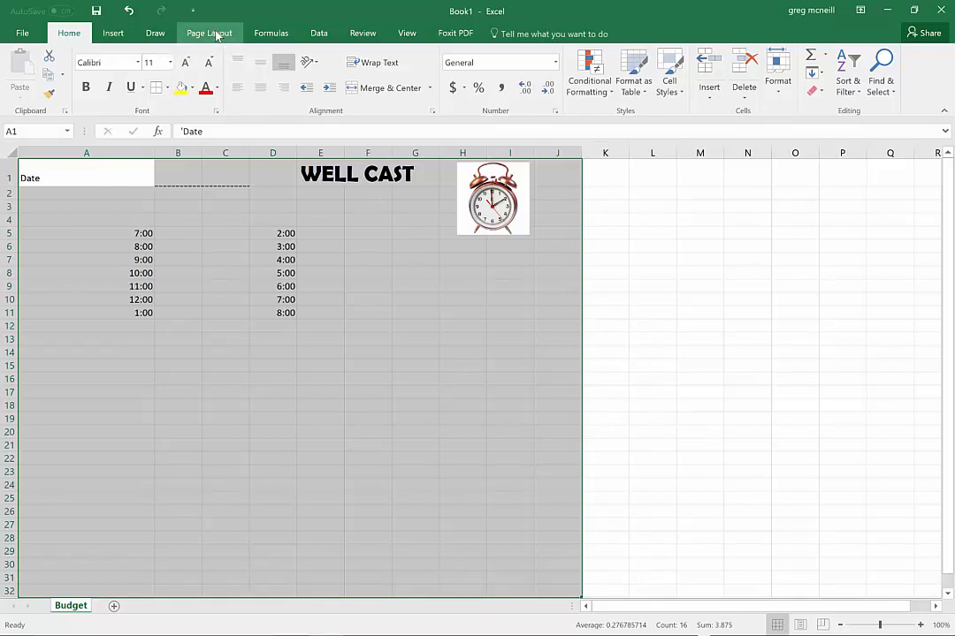
left_click(211, 33)
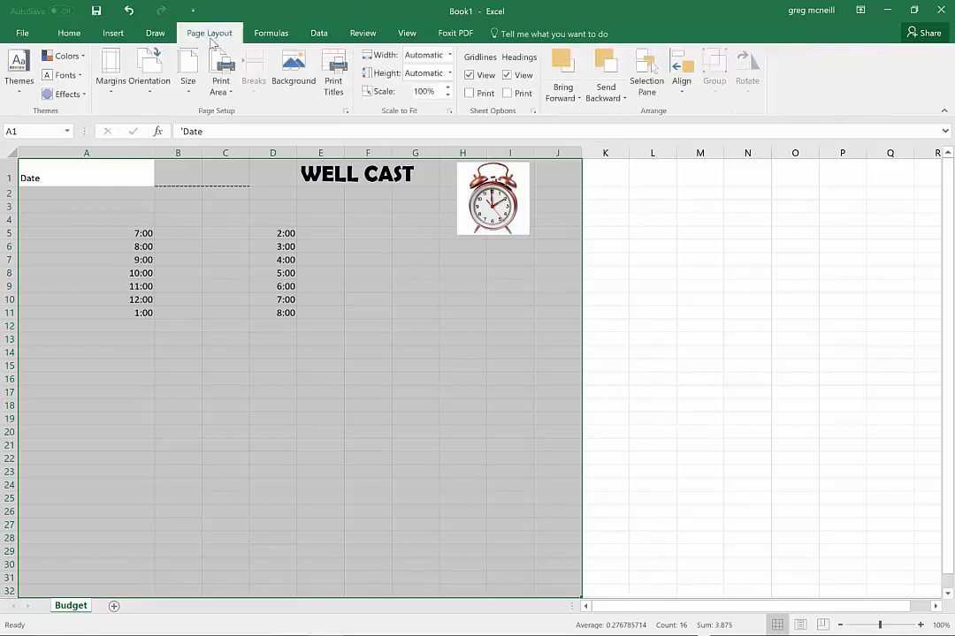
left_click(228, 95)
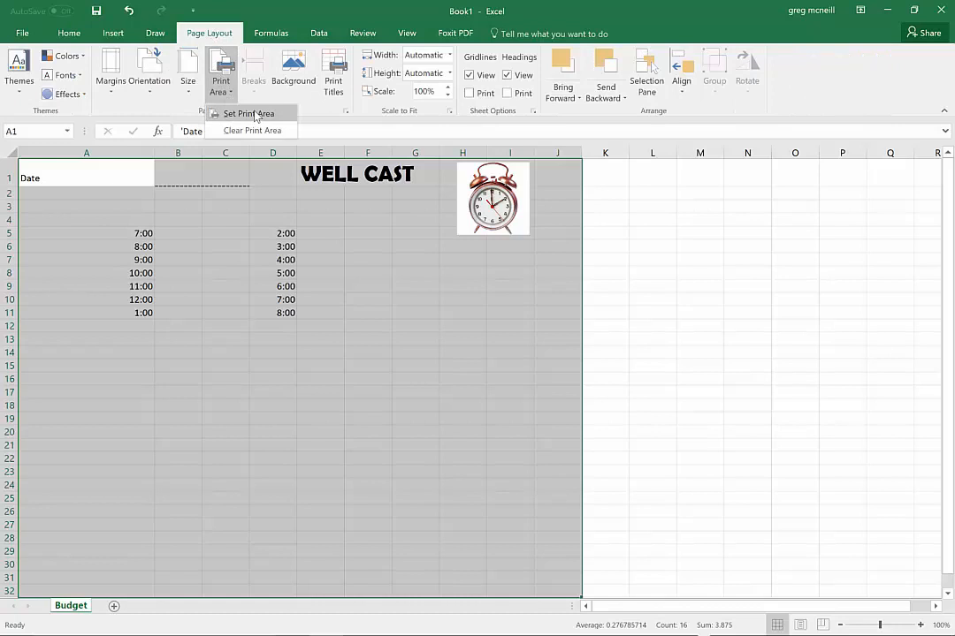
left_click(250, 114)
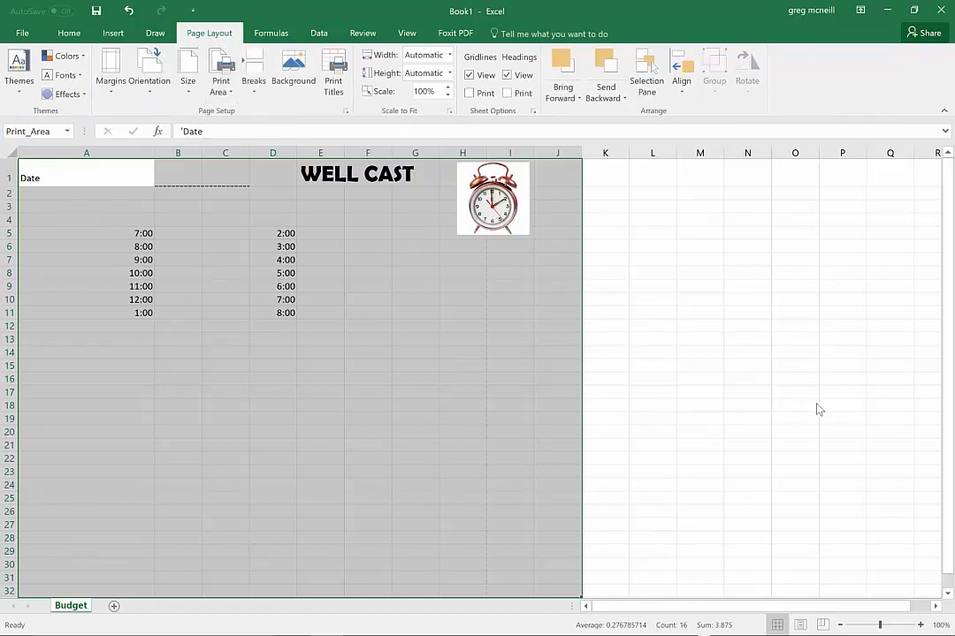
left_click(818, 409)
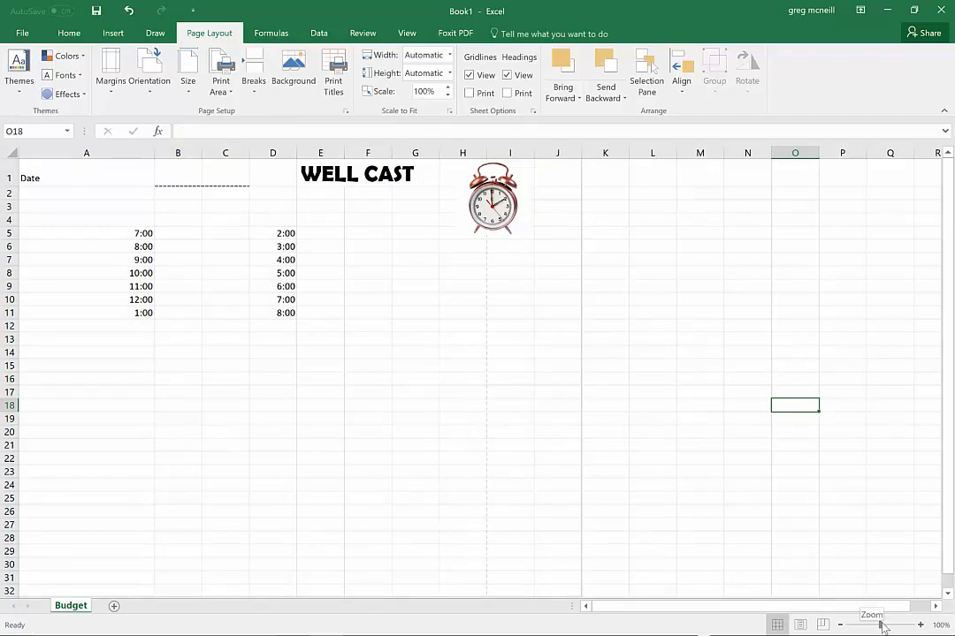
Check the print area's page break on the sheet and examine both pages in the print preview
left_click_drag(881, 626, 862, 628)
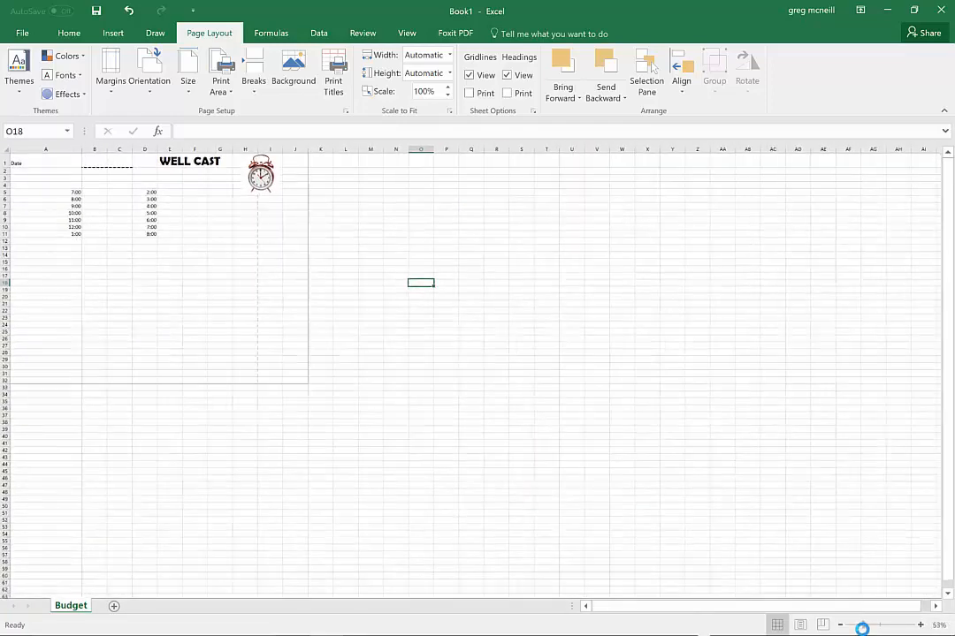
left_click(319, 409)
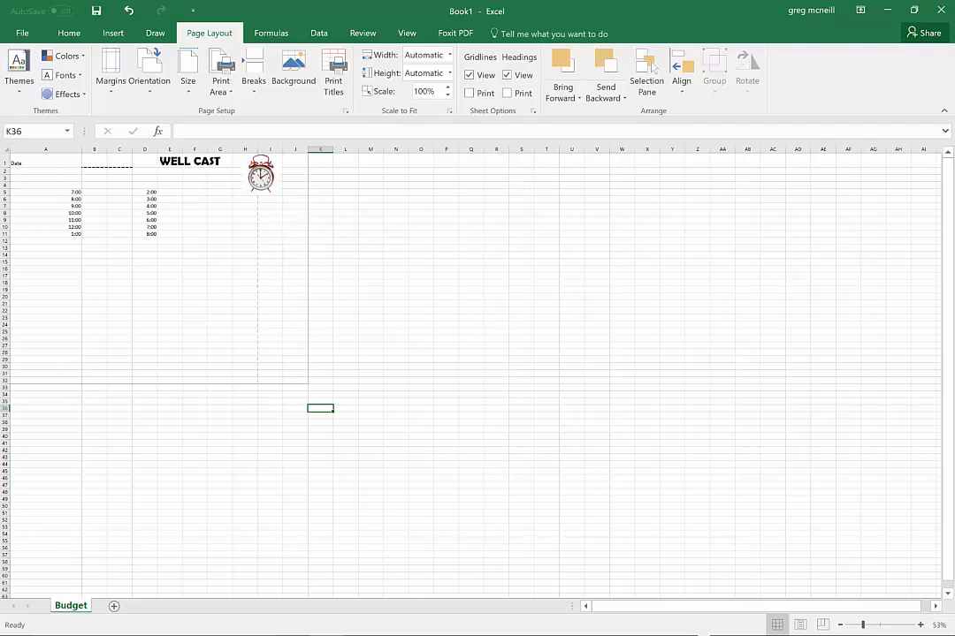
left_click(26, 32)
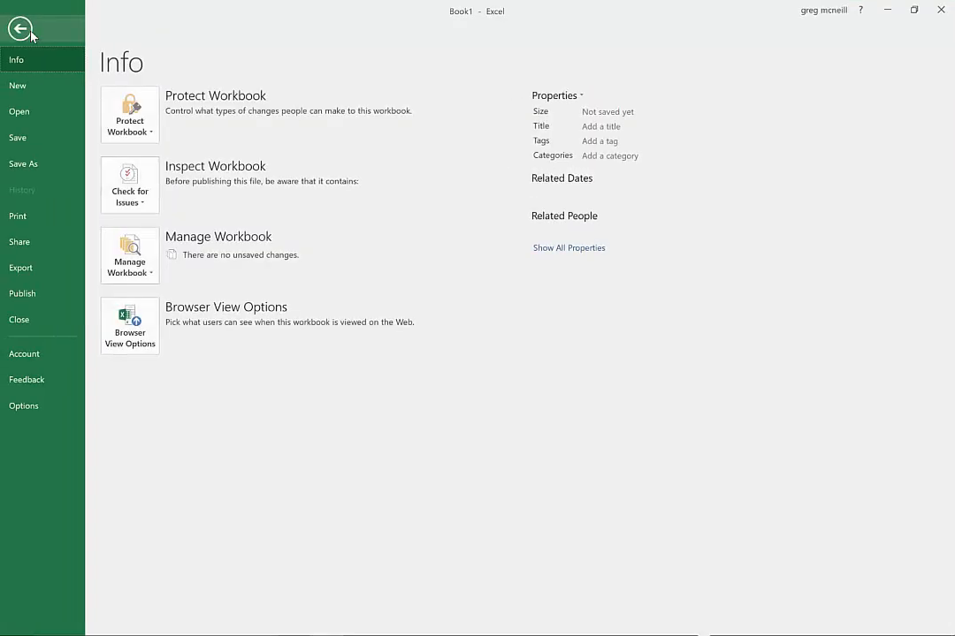
left_click(17, 216)
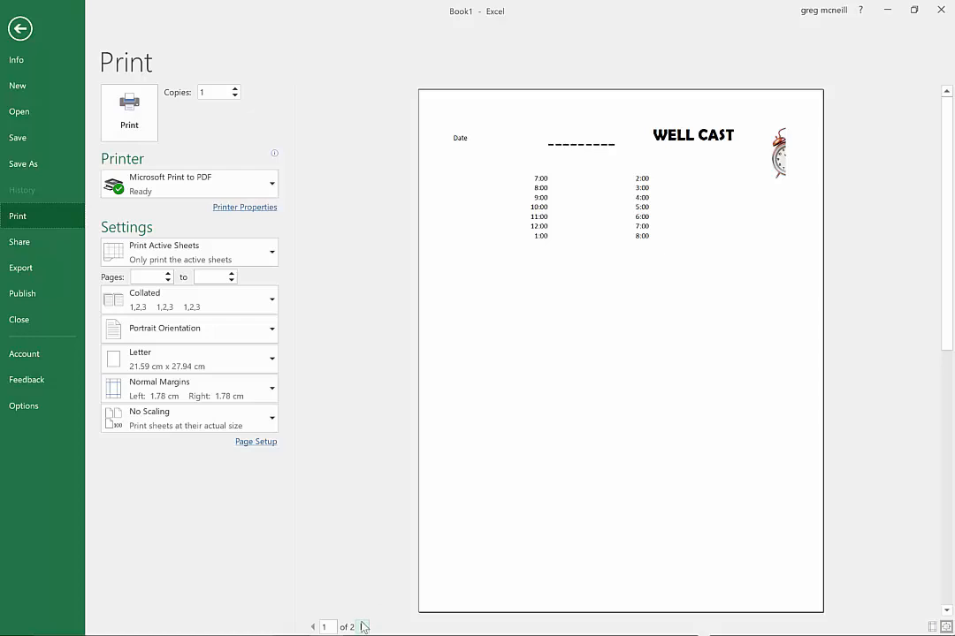
left_click(361, 626)
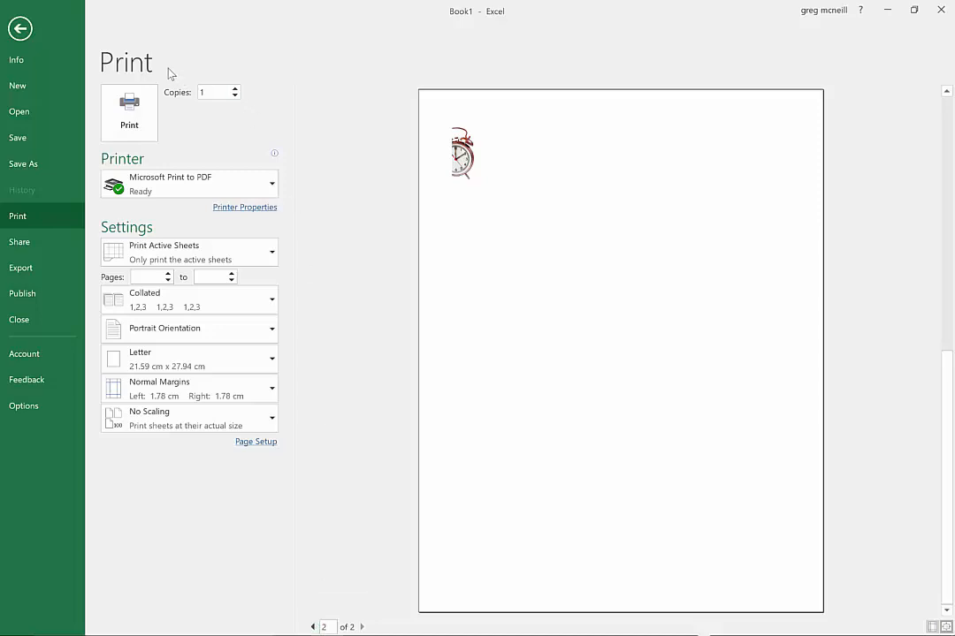
key("Escape")
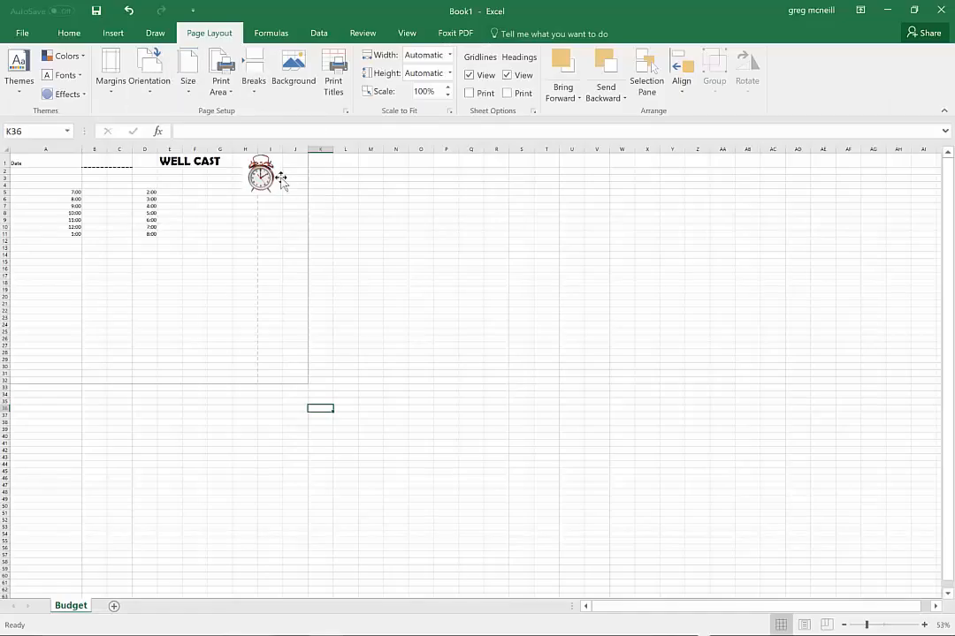
Move the clock picture slightly lower, placing it across columns H and I beside the title
left_click(255, 177)
left_click_drag(256, 176, 235, 188)
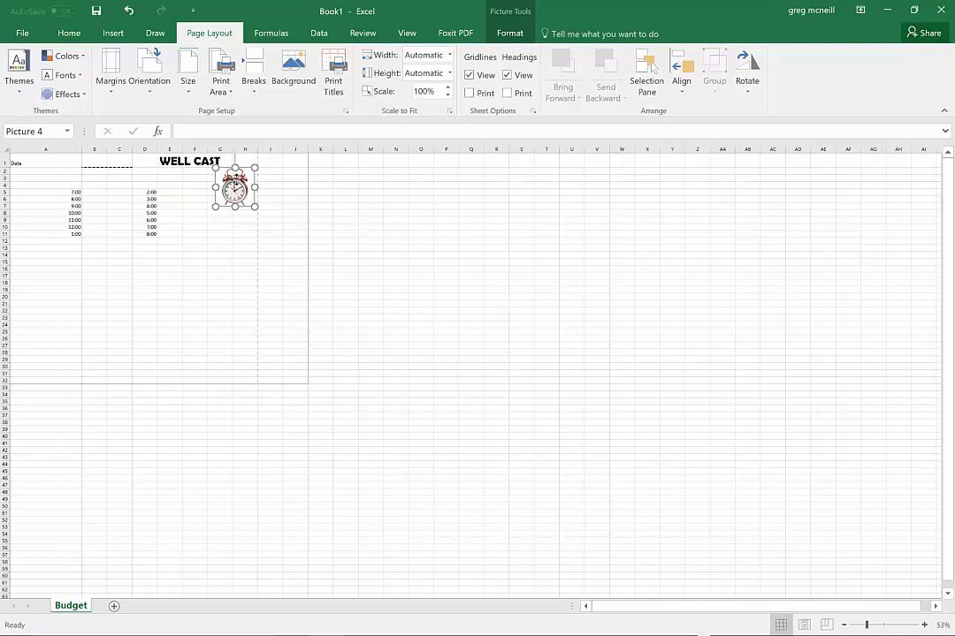
left_click_drag(234, 188, 264, 188)
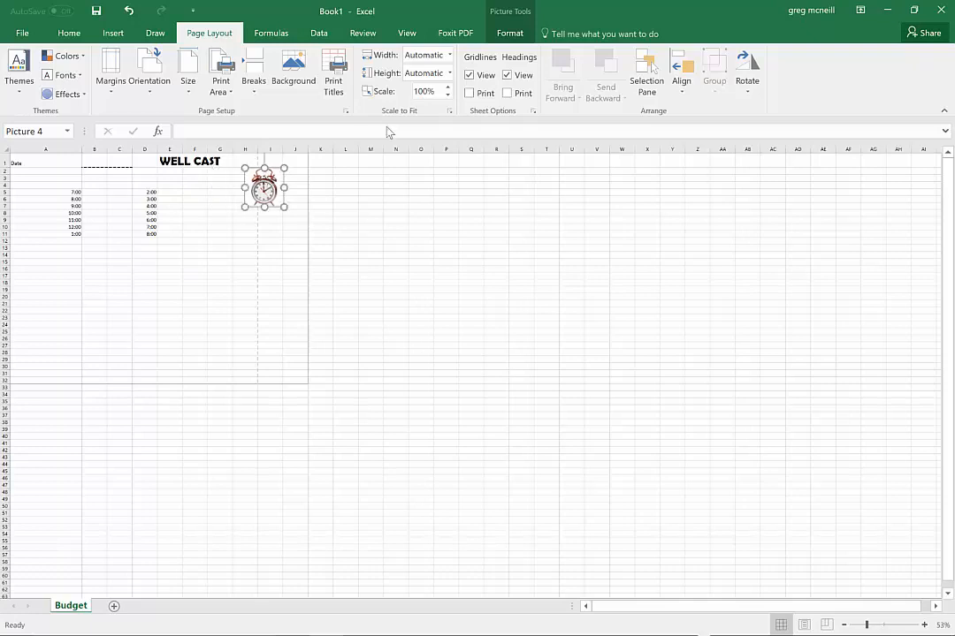
Reduce the worksheet's print scale to fit the planner on one page and check the print preview
left_click(448, 96)
left_click(448, 96)
key("ctrl+p")
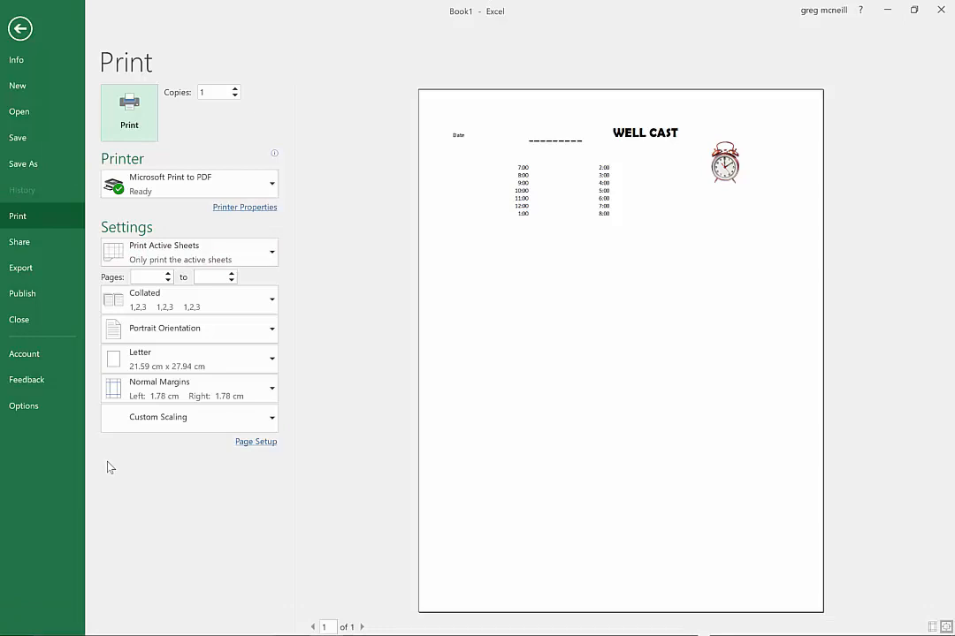
Find the Snipping Tool by searching for "snipp" and open it over the print preview
key("super")
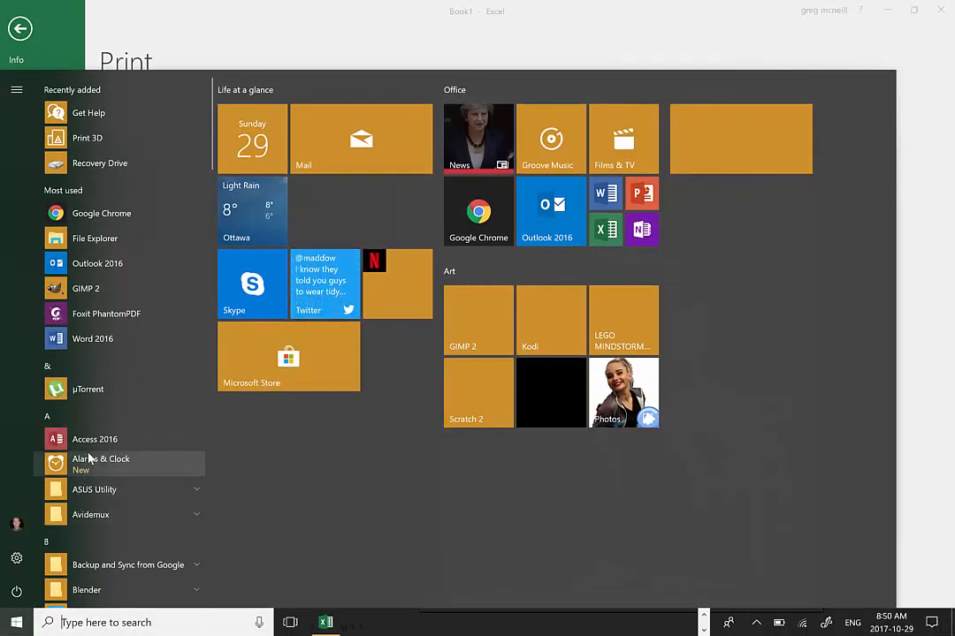
scroll(89, 458, "down", 3)
scroll(88, 458, "up", 3)
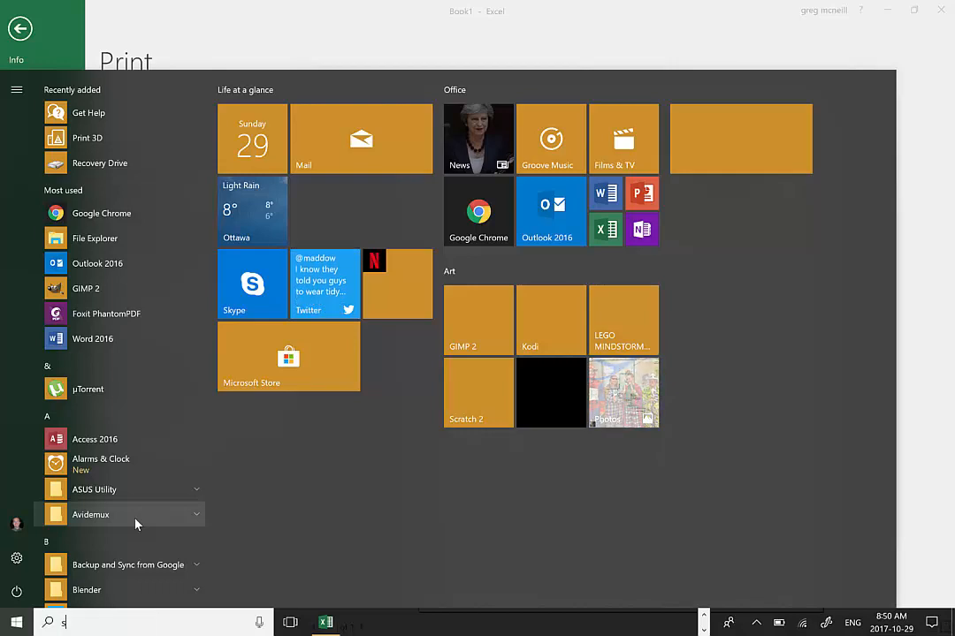
type("snipp")
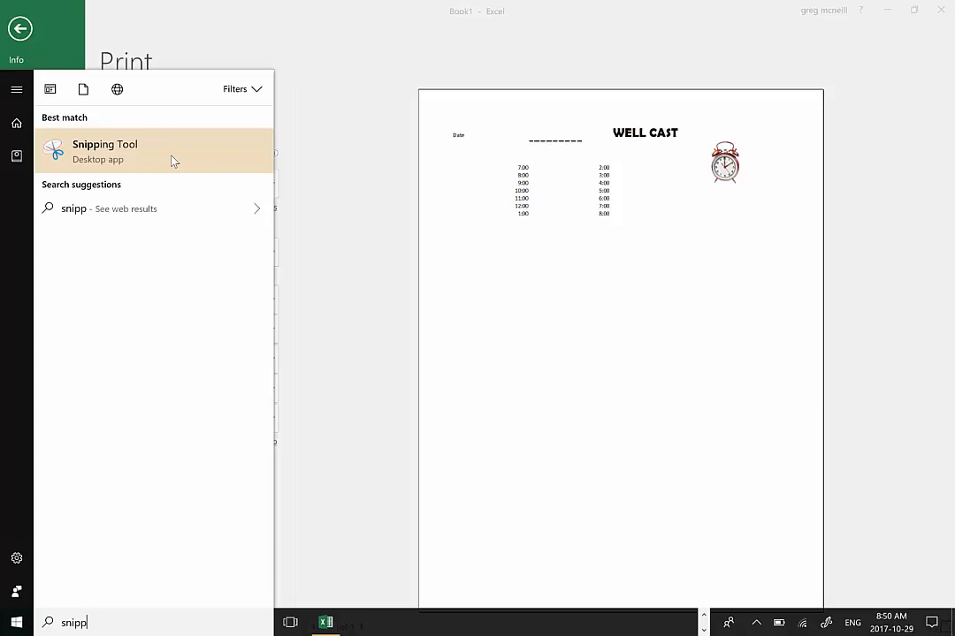
left_click(95, 152)
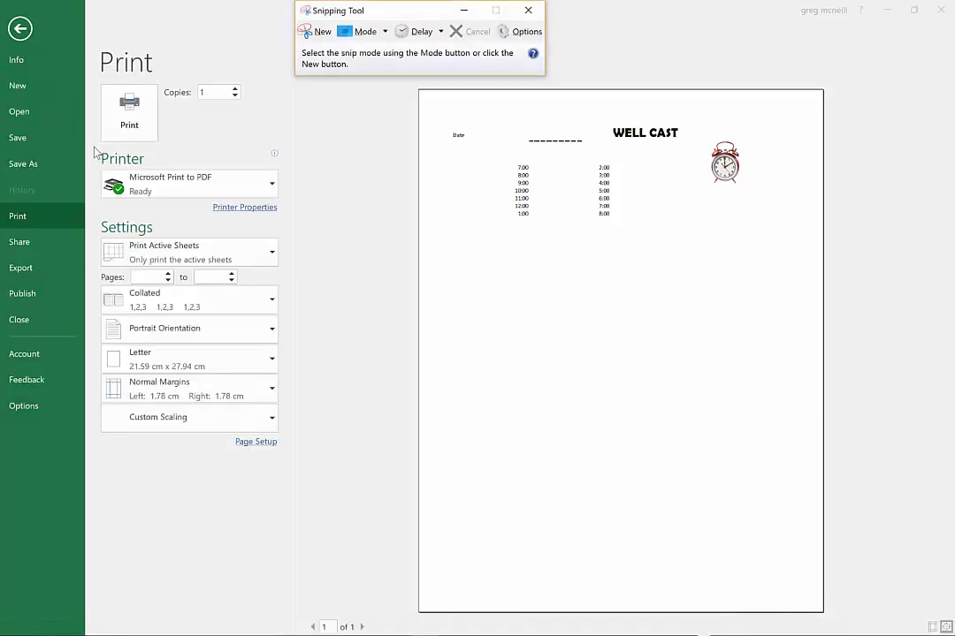
Capture the planner's print preview as a snip, retaking it with a wider area that includes the page counter
left_click(314, 34)
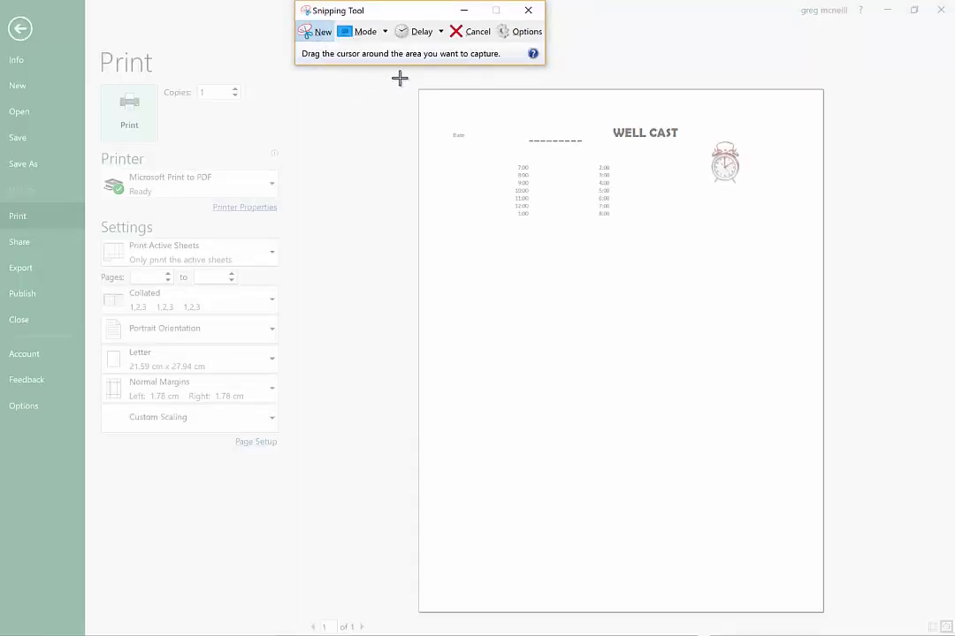
left_click_drag(401, 77, 844, 630)
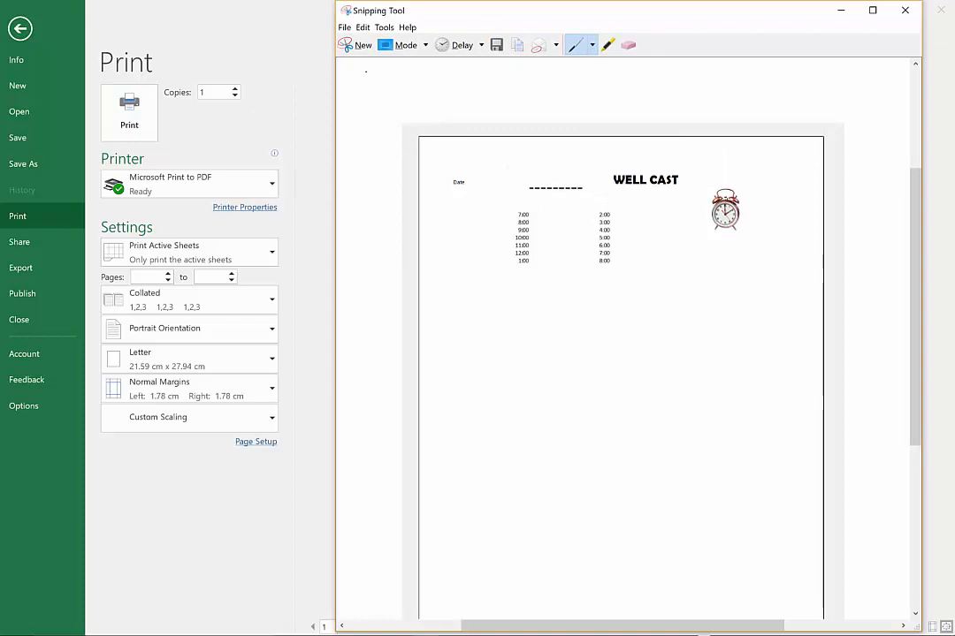
left_click(353, 45)
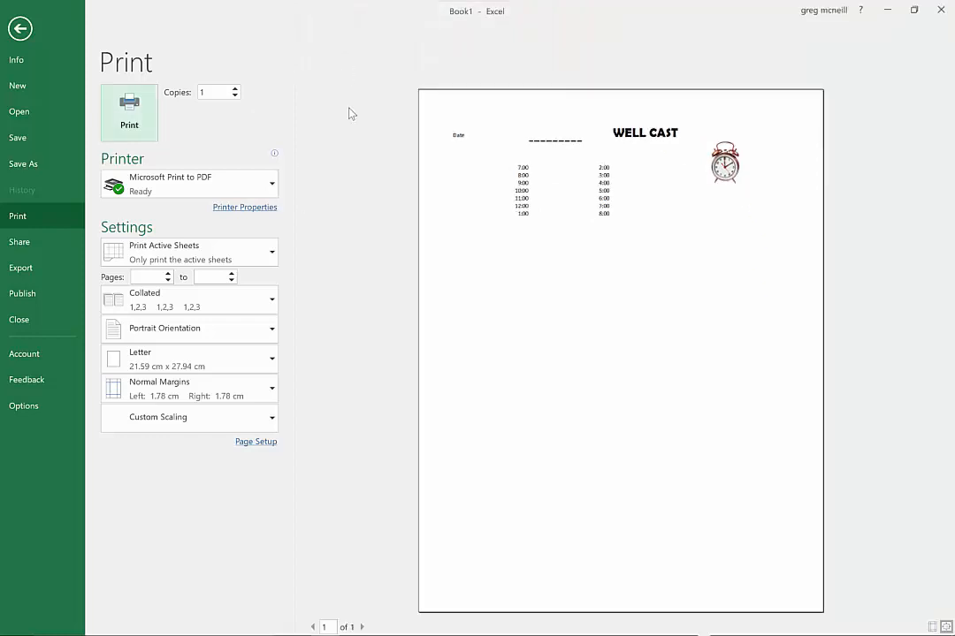
left_click_drag(275, 48, 846, 631)
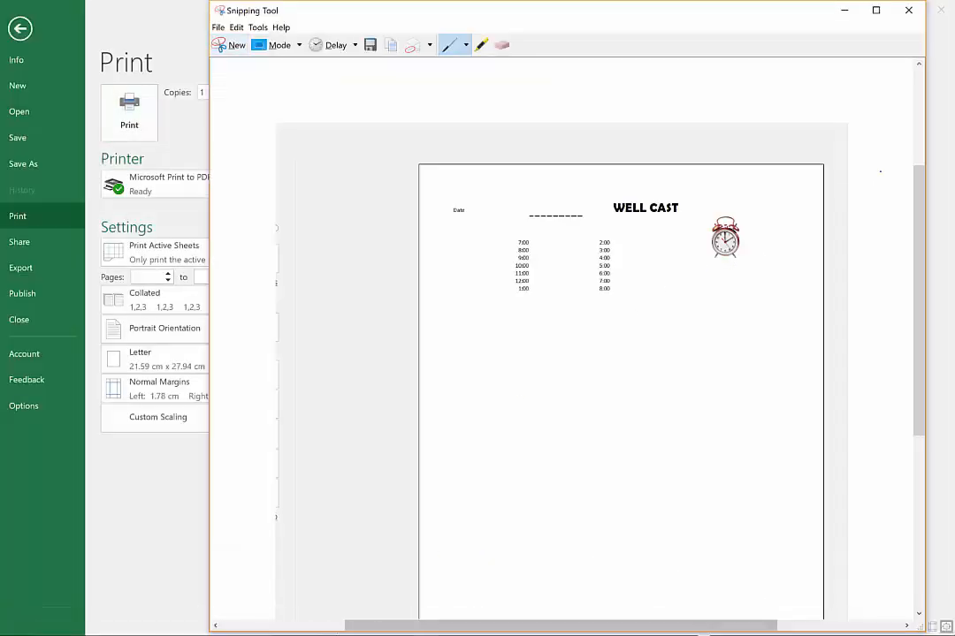
Highlight the page counter below the previewed page in yellow on the snip
left_click_drag(918, 193, 923, 385)
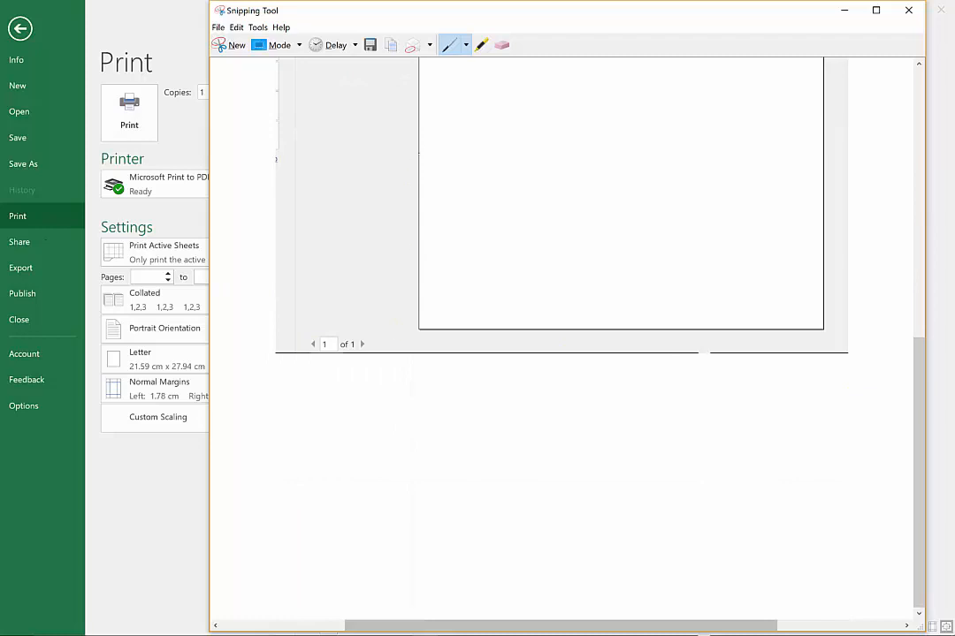
left_click(481, 45)
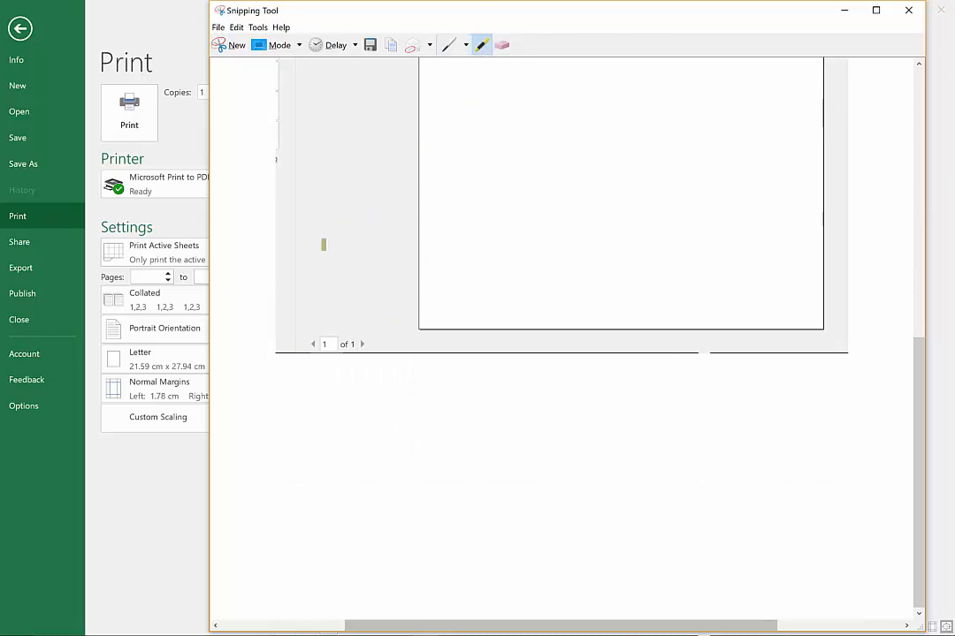
mouse_move(309, 344)
left_mouse_down()
mouse_move(368, 344)
mouse_move(358, 345)
left_mouse_up()
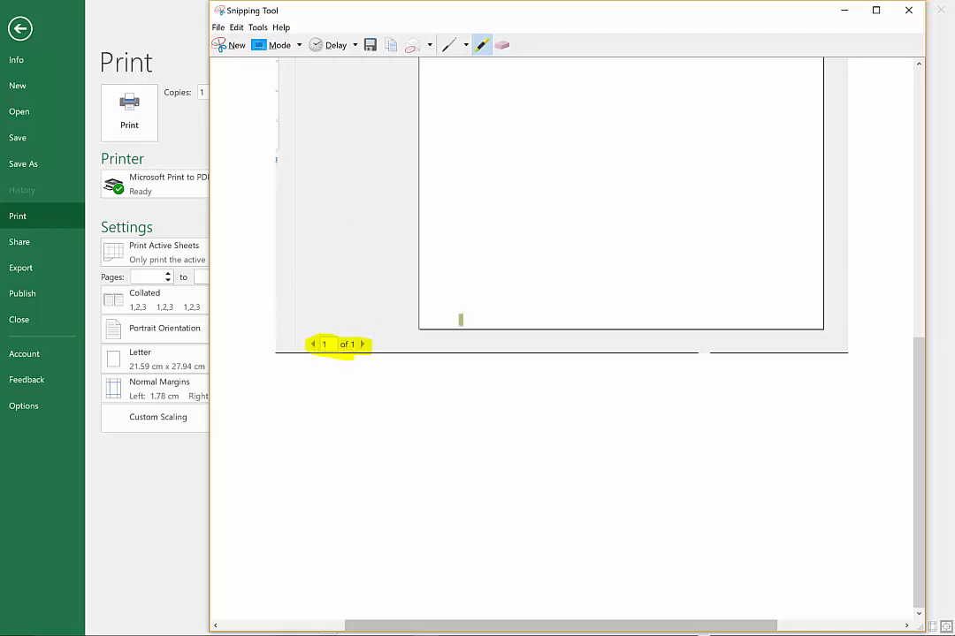
left_click_drag(917, 347, 938, 99)
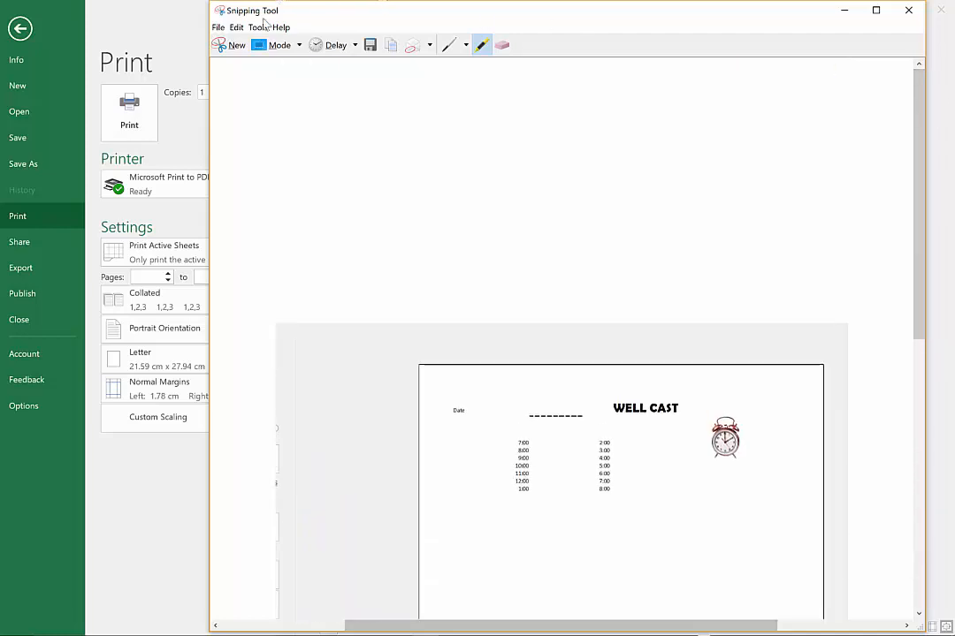
Start saving the snip and check the Time Budget activity's instructions on the class blog page
left_click(372, 46)
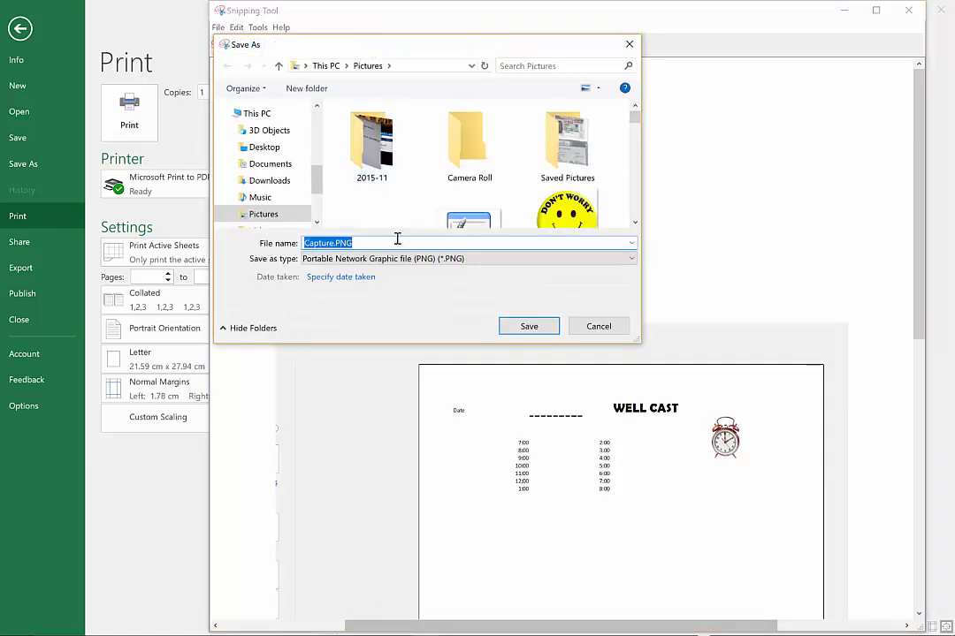
key("alt+Tab")
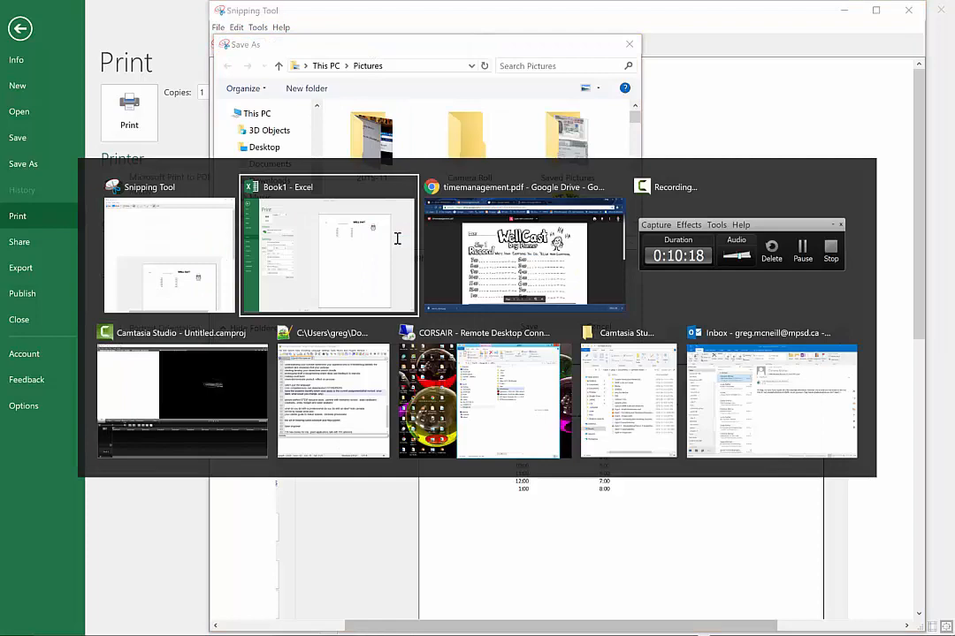
key("alt+Tab")
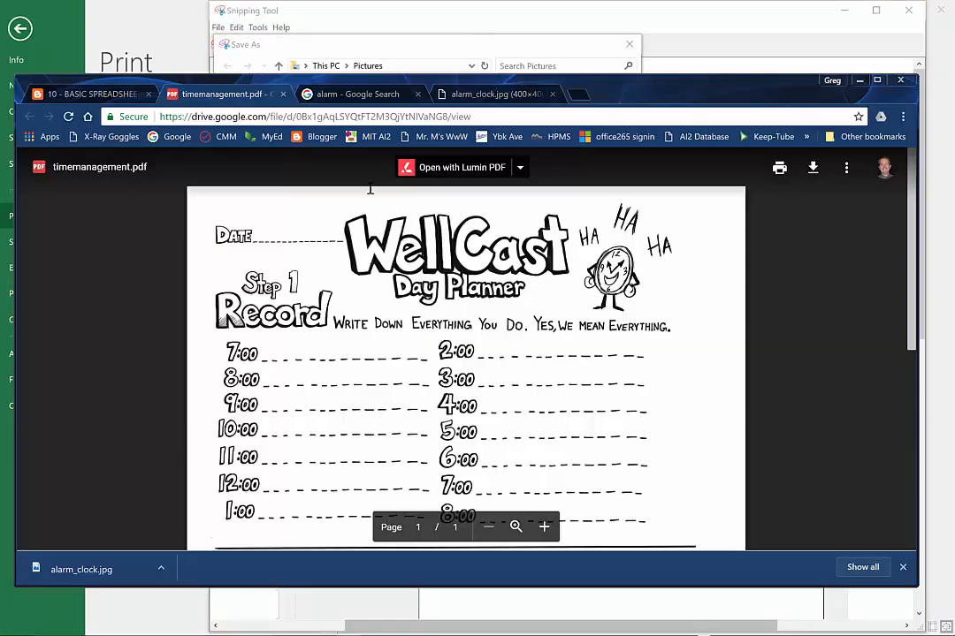
left_click(95, 93)
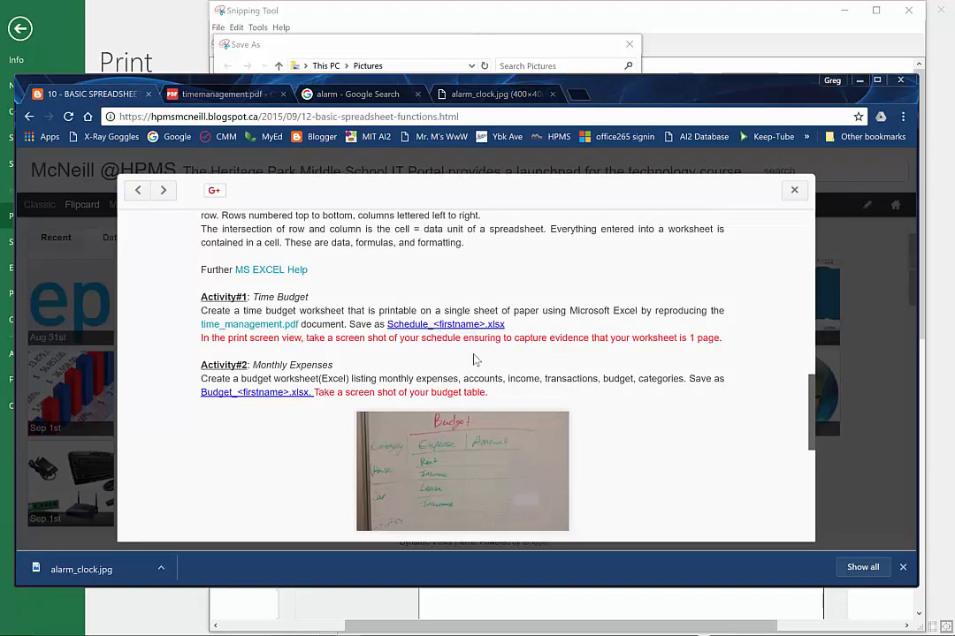
Save the snip as a PNG in Pictures, extending the name to "Capture-schedule-" followed by the student's first name
key("alt+Tab")
key("Left")
key("Left")
key("Left")
key("Left")
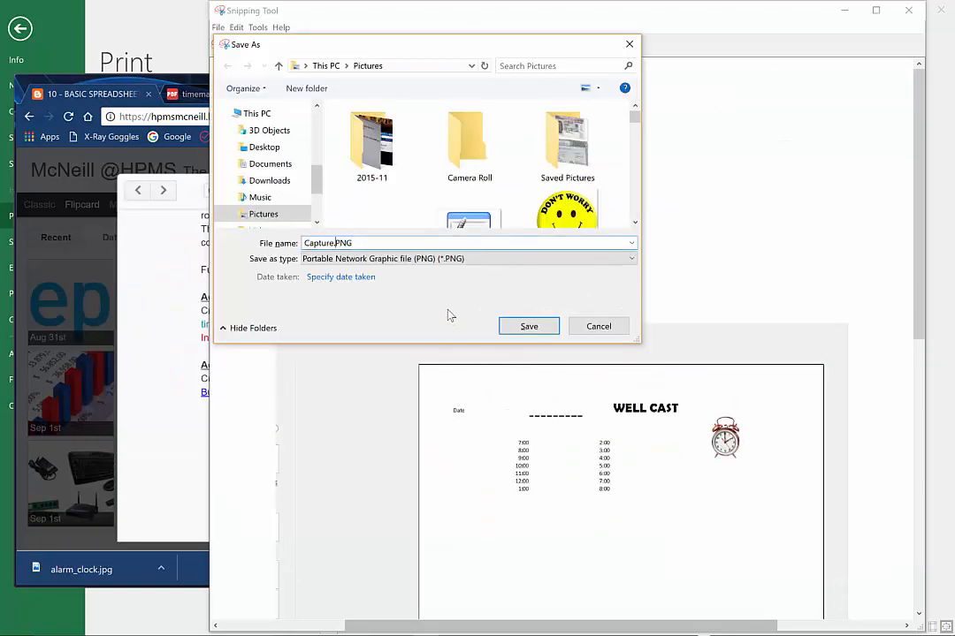
type("-schedule-Greg")
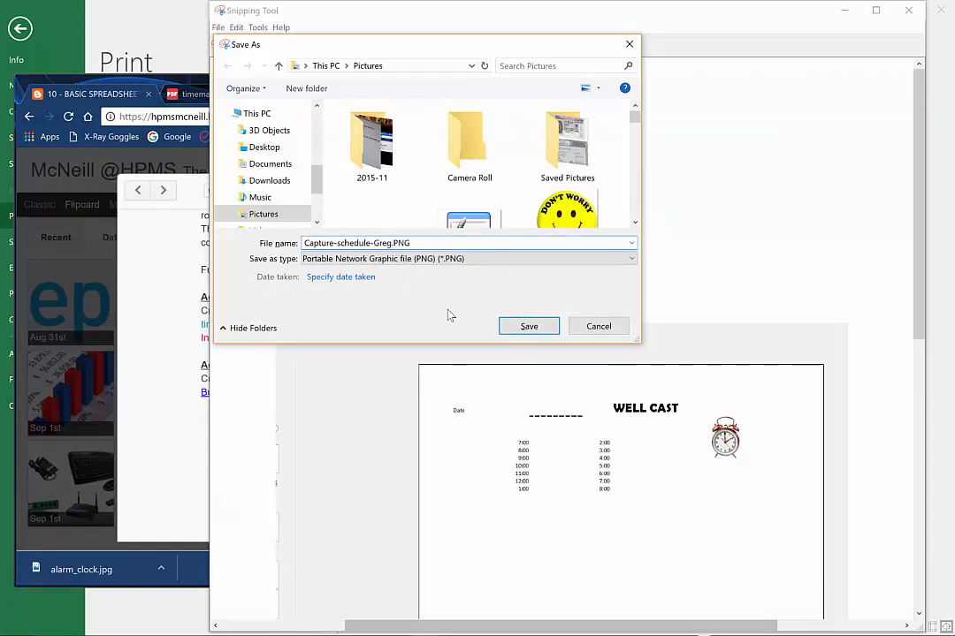
left_click(523, 326)
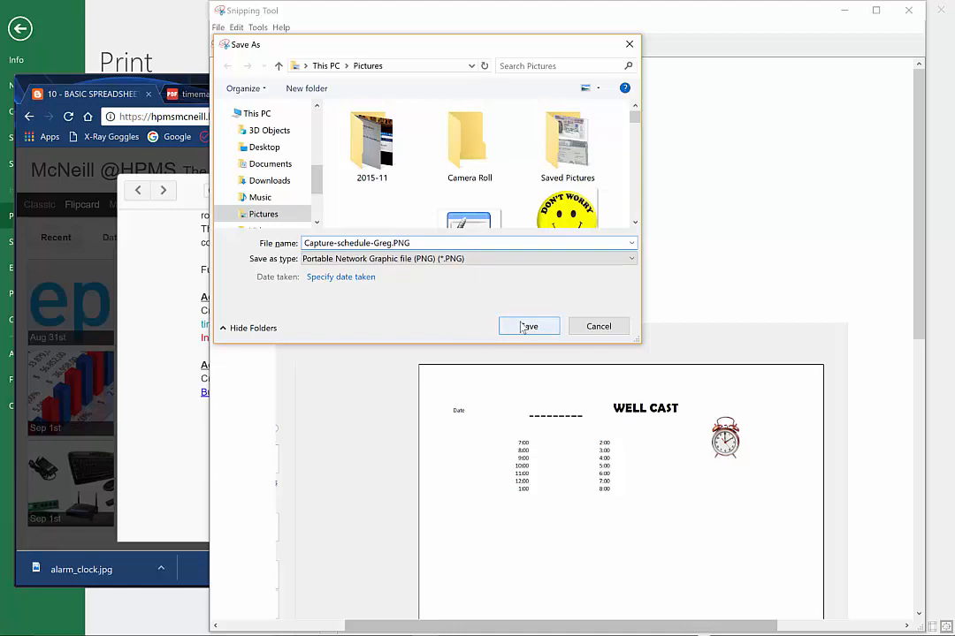
left_click(535, 329)
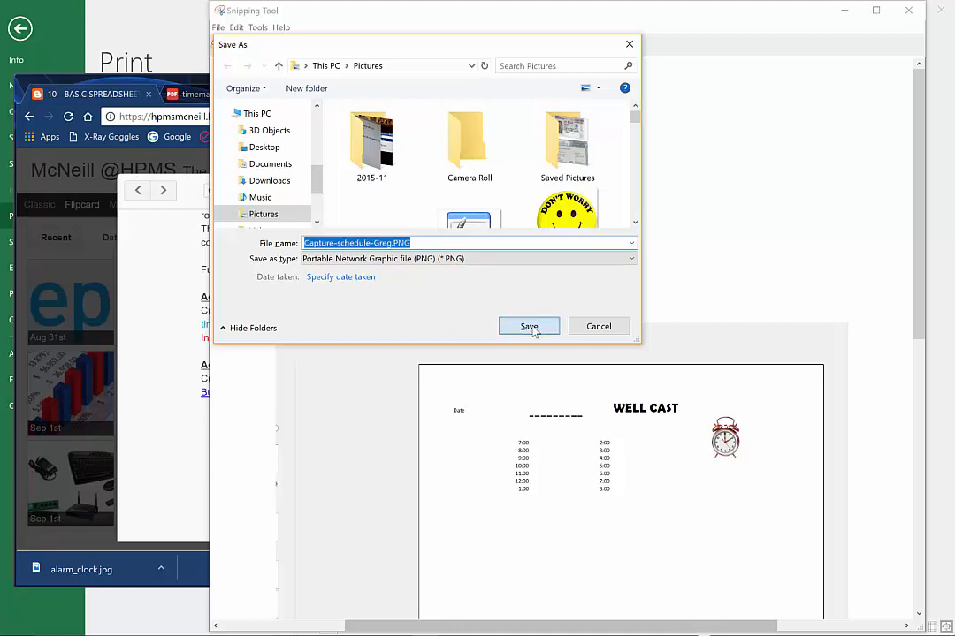
Put the Snipping Tool away, return to the Excel workbook's sheet view and add a new worksheet after Budget
left_click(848, 14)
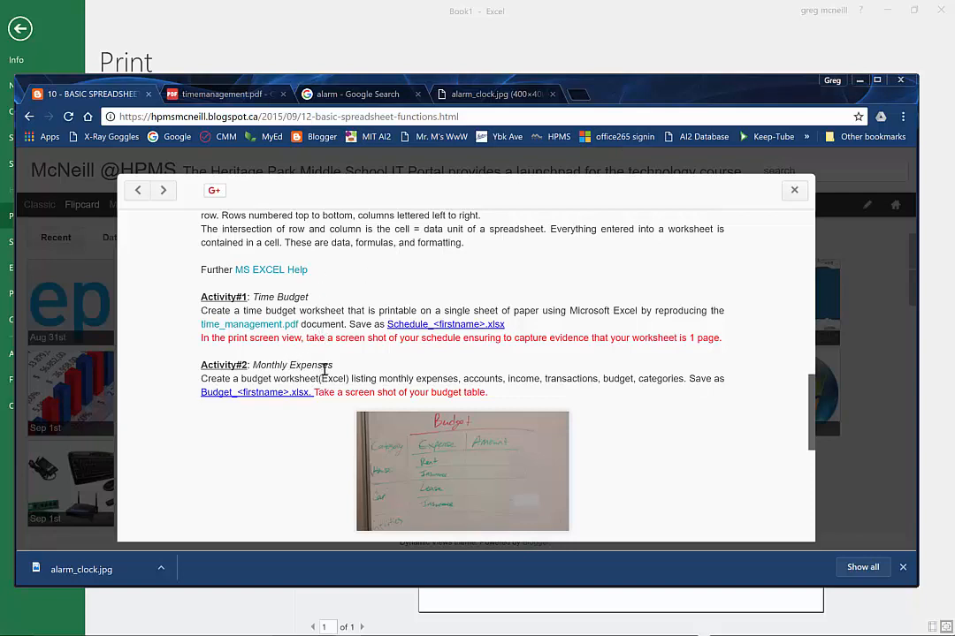
key("alt+Tab")
key("alt+Tab")
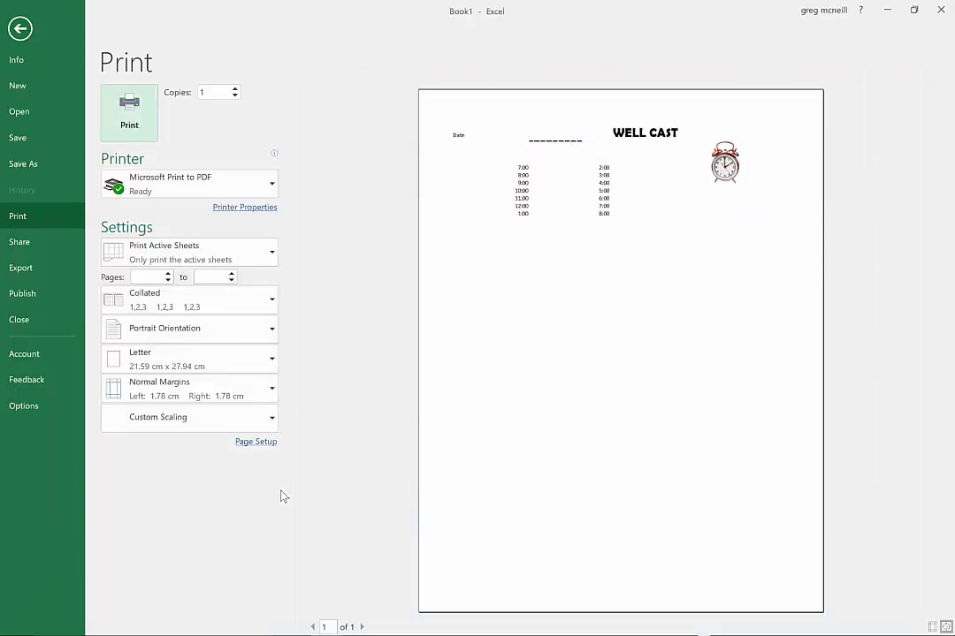
key("Escape")
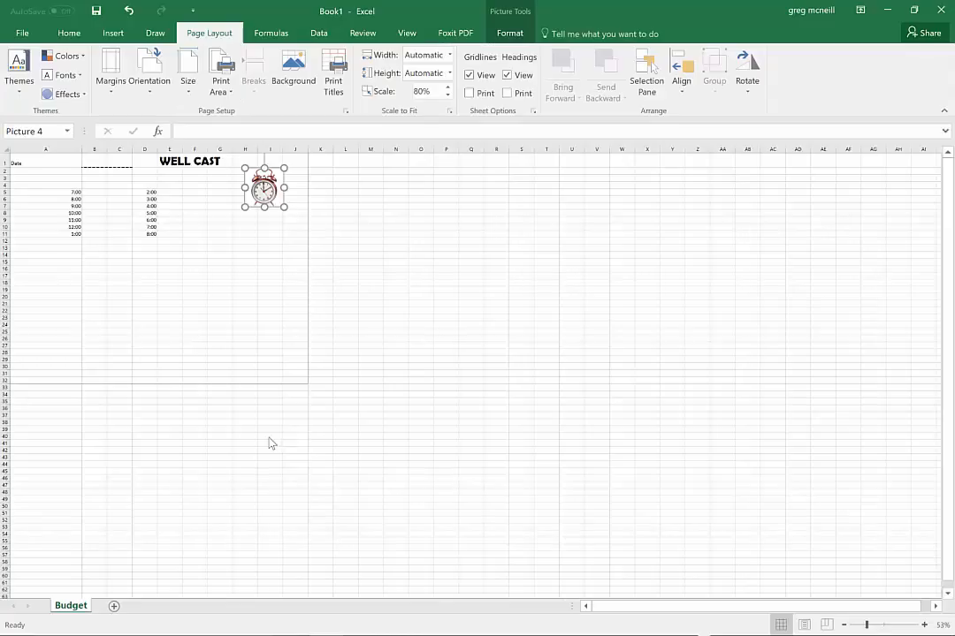
left_click(146, 607)
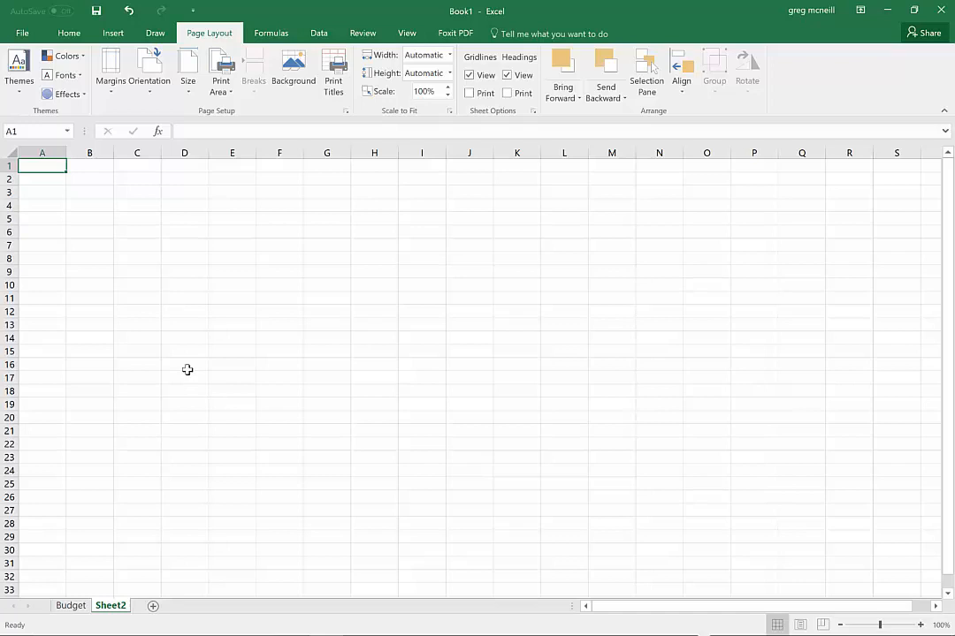
Read the Monthly Expenses activity's instructions on the class blog page and return to the new Excel worksheet
key("alt+Tab")
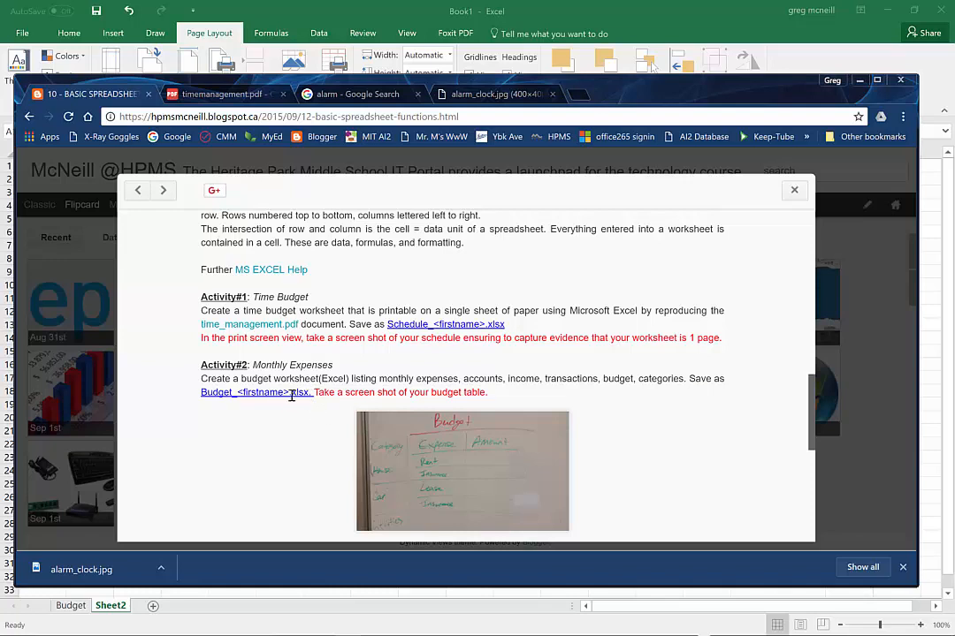
key("alt+Tab")
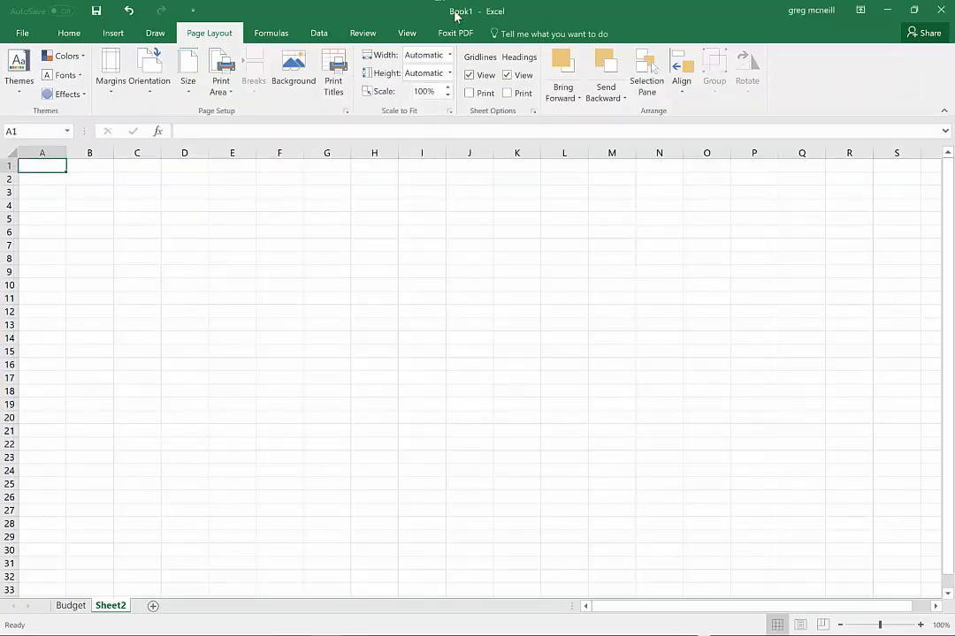
left_click(22, 33)
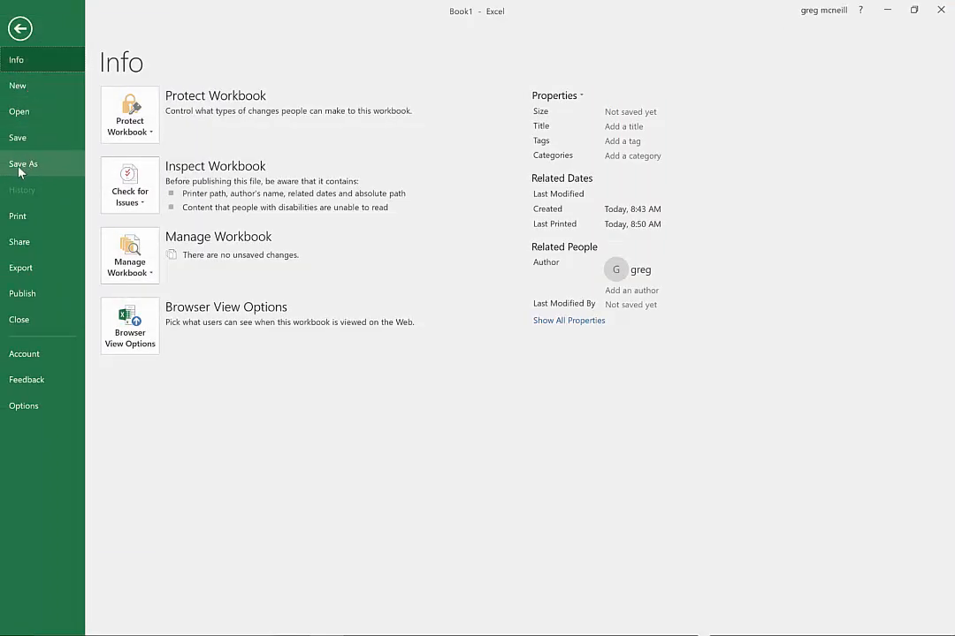
left_click(23, 33)
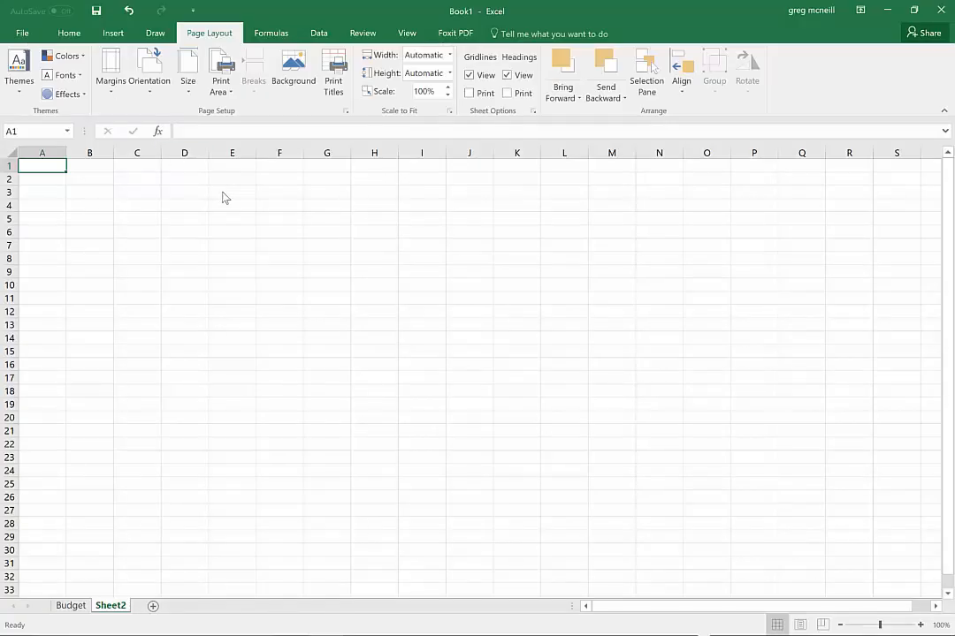
Enter the title "Monthly Expenses" in cell A1 of the new worksheet
type("Mont")
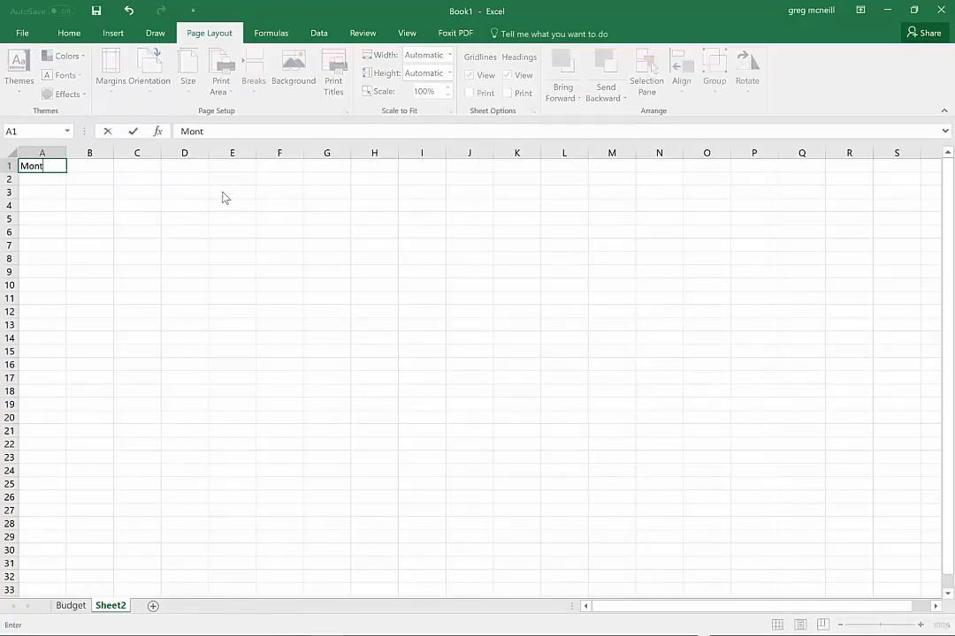
type("hly Expenses")
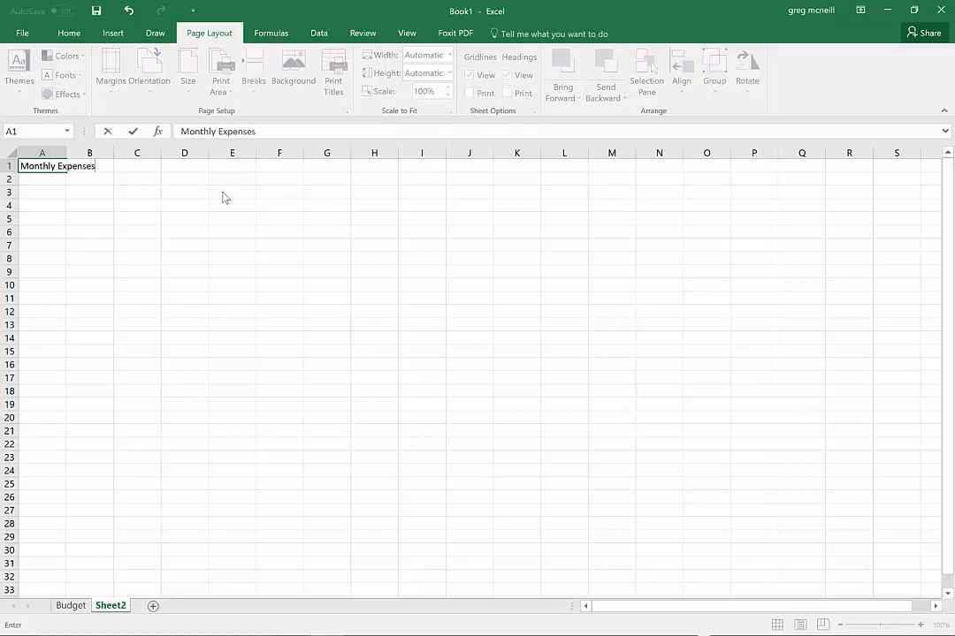
key("Return")
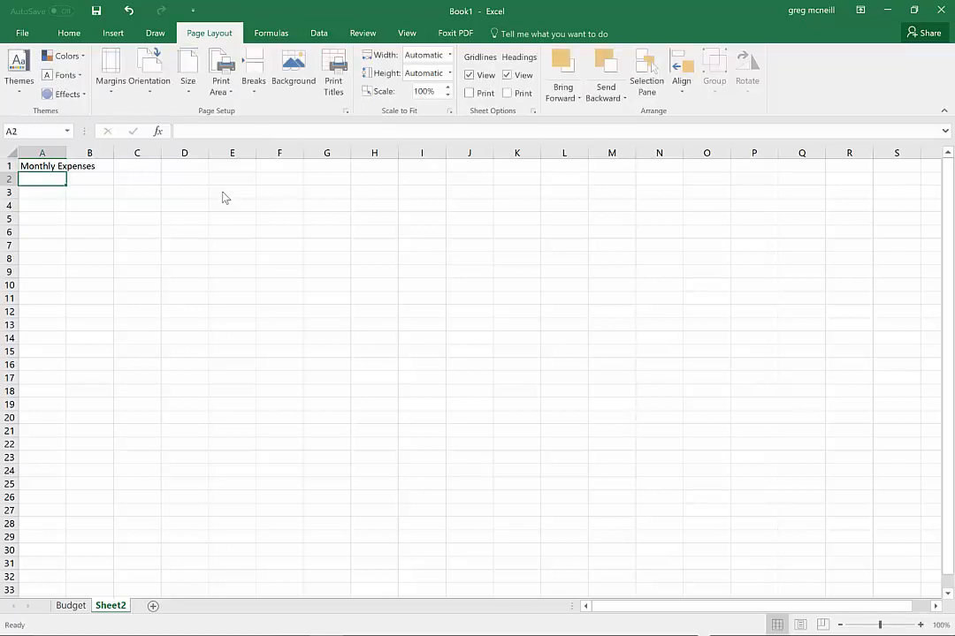
Enter the column headings "Categories" in A2 and "Description" in B2
type("Categories")
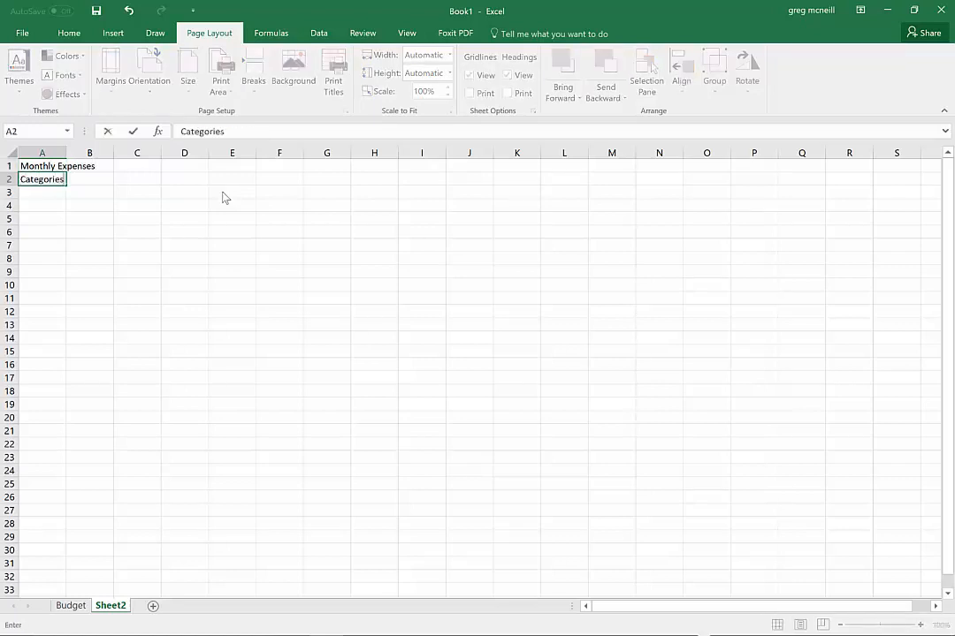
key("Tab")
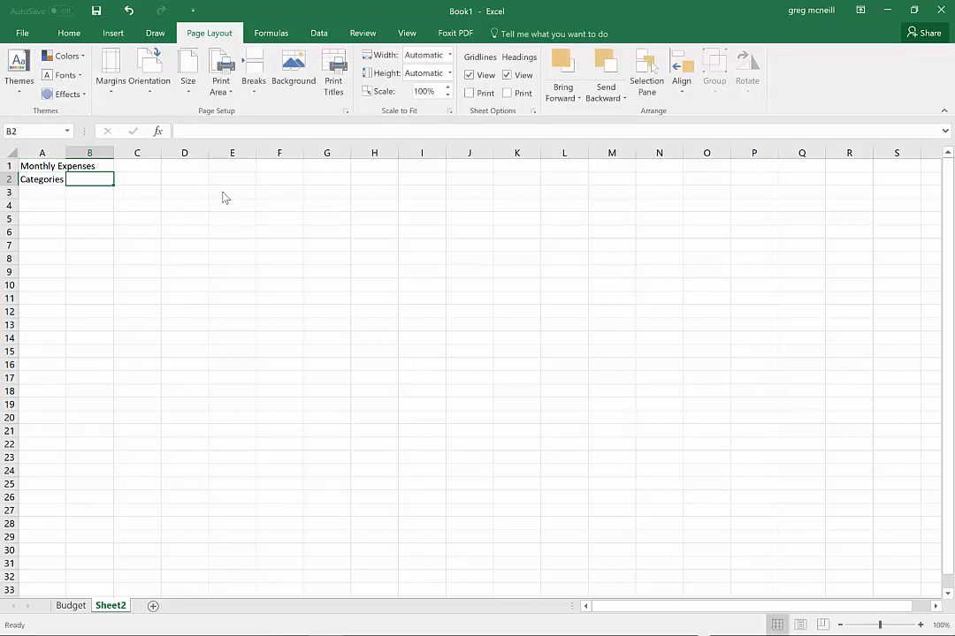
type("Amo")
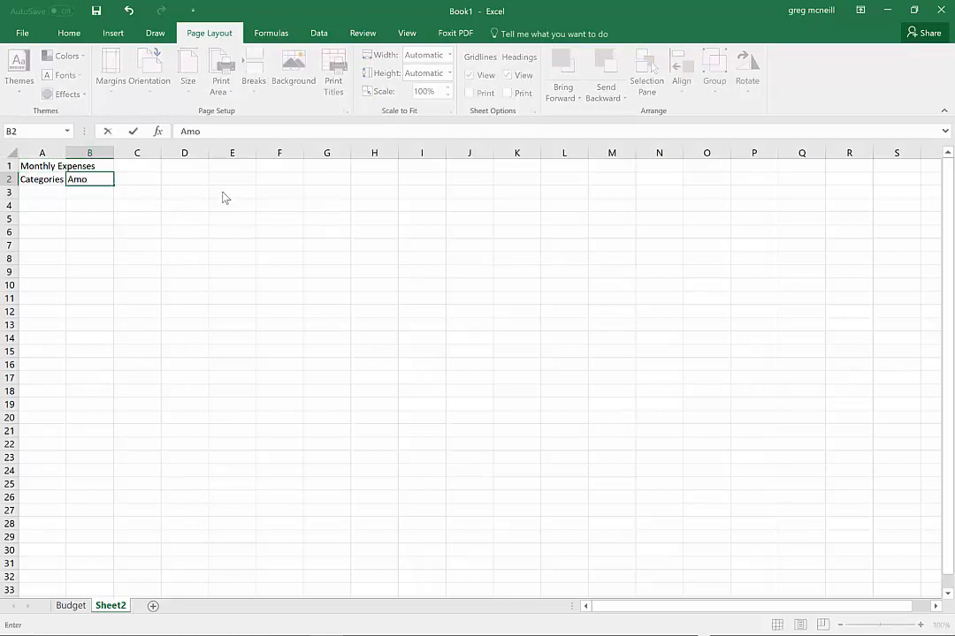
key("BackSpace")
key("BackSpace")
key("BackSpace")
type("Description")
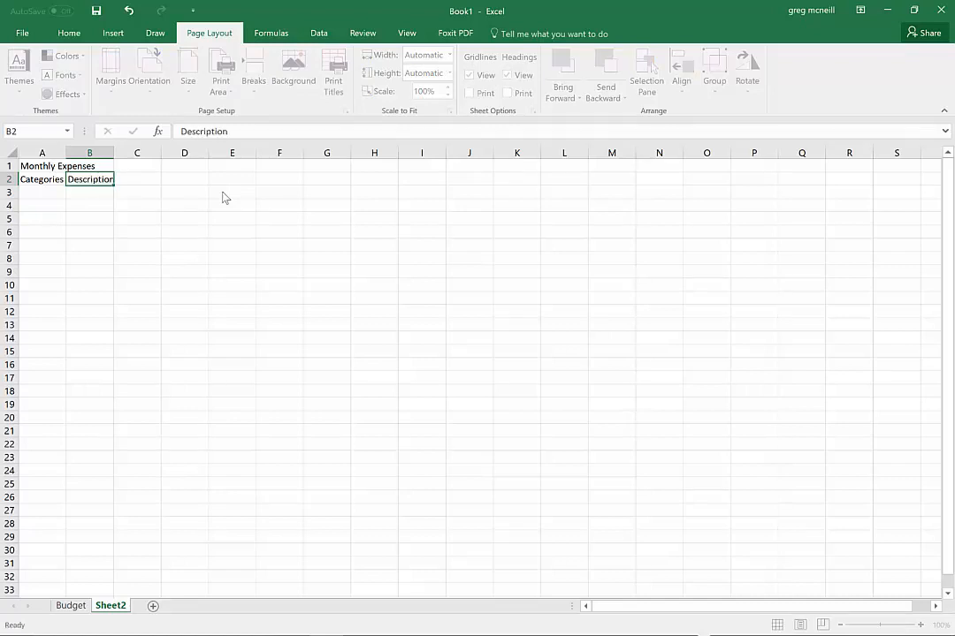
Enter the heading "Amount" in C2 and autofit the widths of columns A, B and C
key("Tab")
type("Amount")
key("Return")
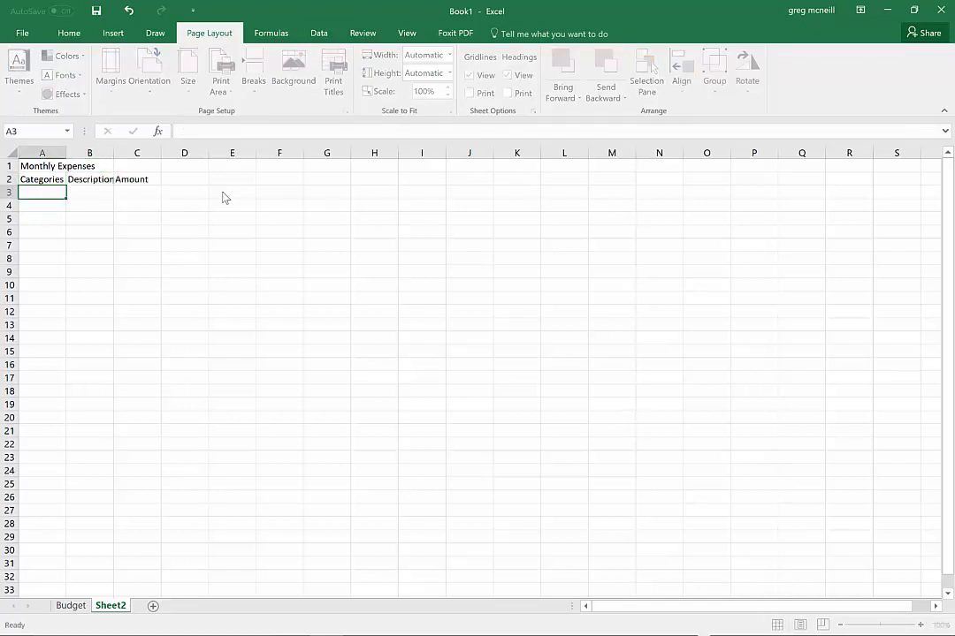
double_click(66, 153)
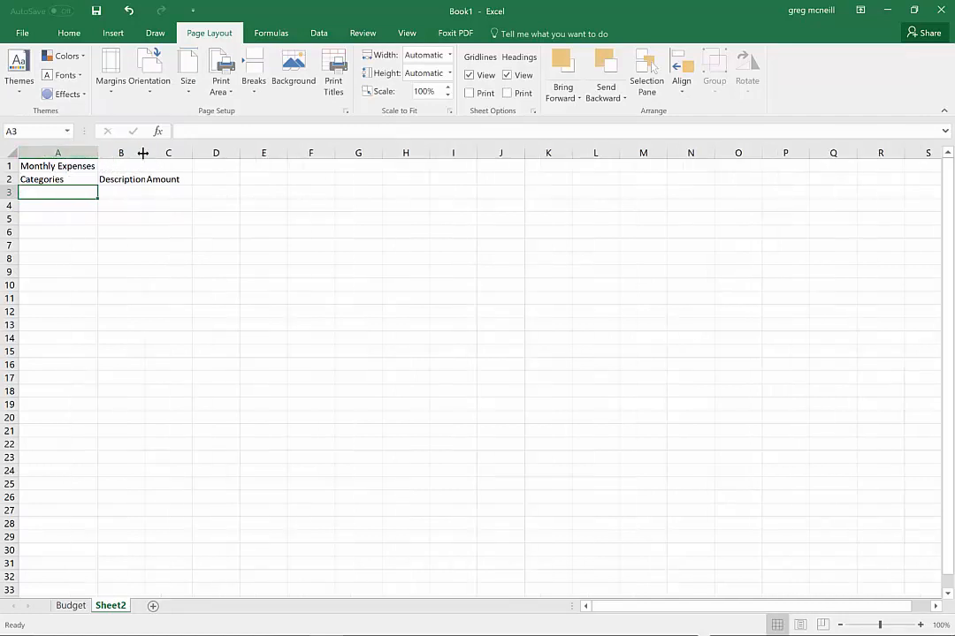
double_click(143, 154)
double_click(195, 154)
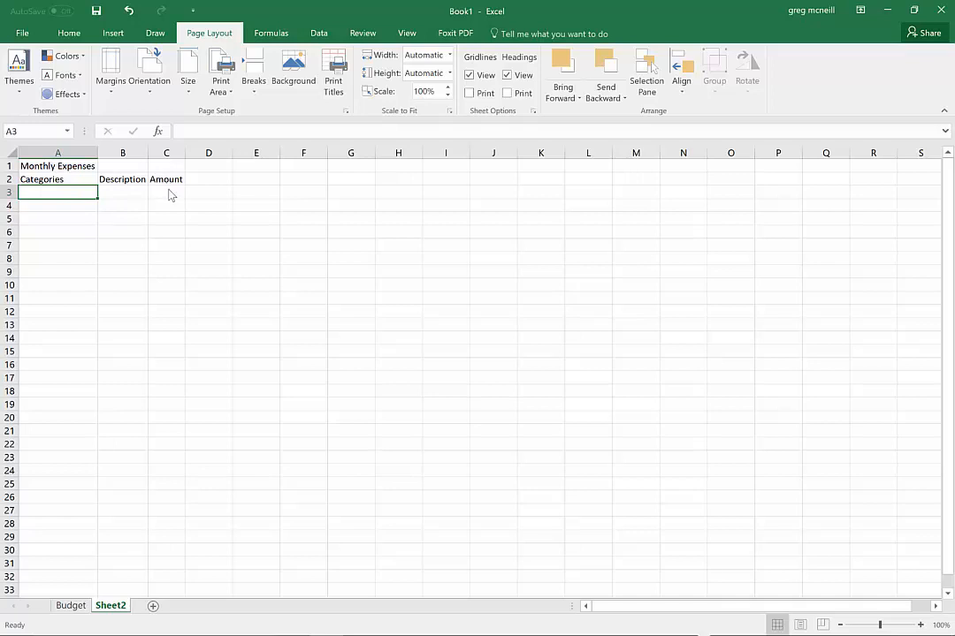
List the expense categories Shelter, Food, Entertainment and Transportation in cells A3 to A6
left_click_drag(171, 194, 175, 296)
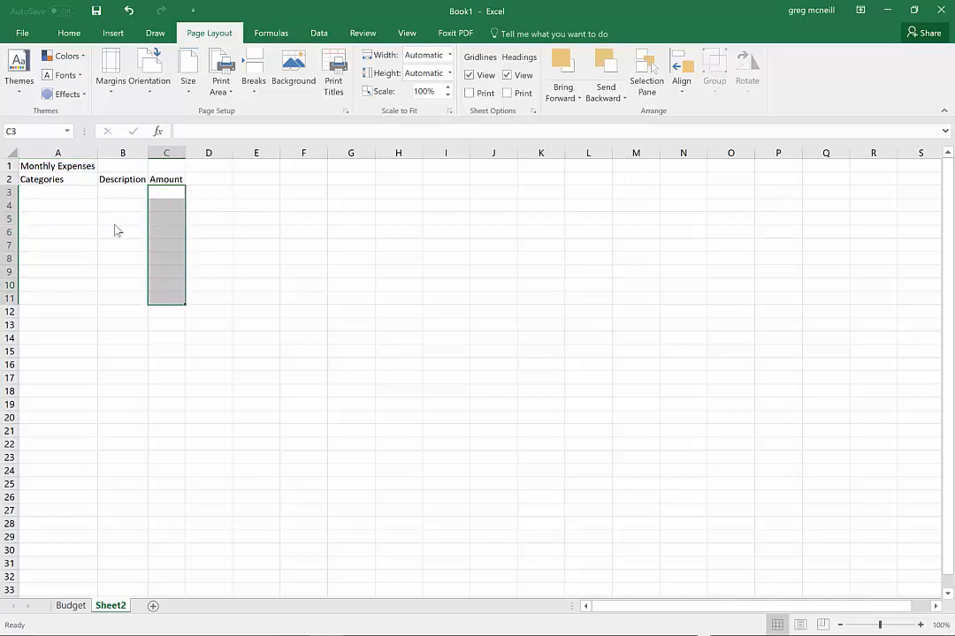
left_click(72, 192)
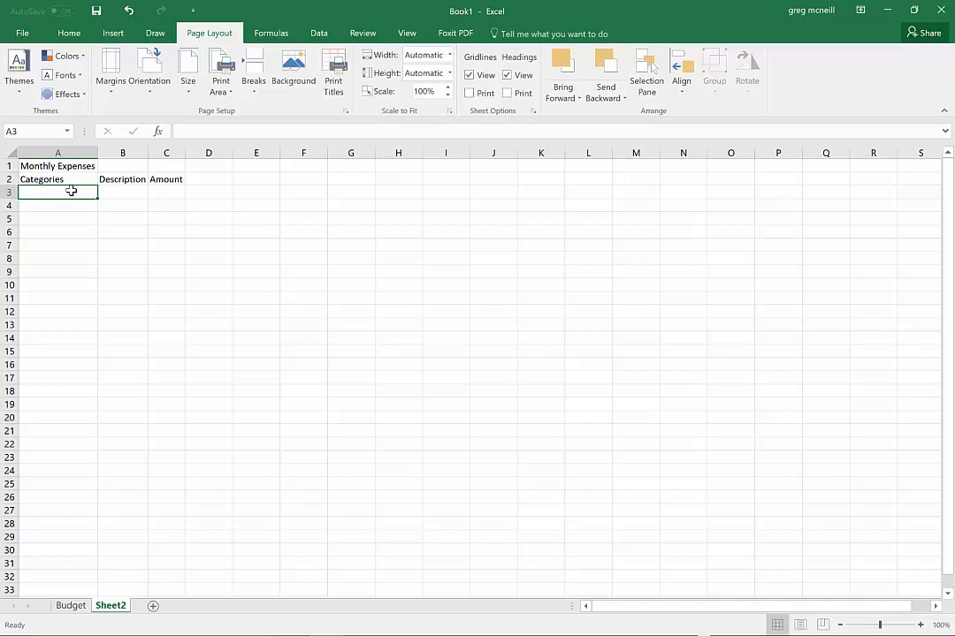
type("Shelter")
key("Return")
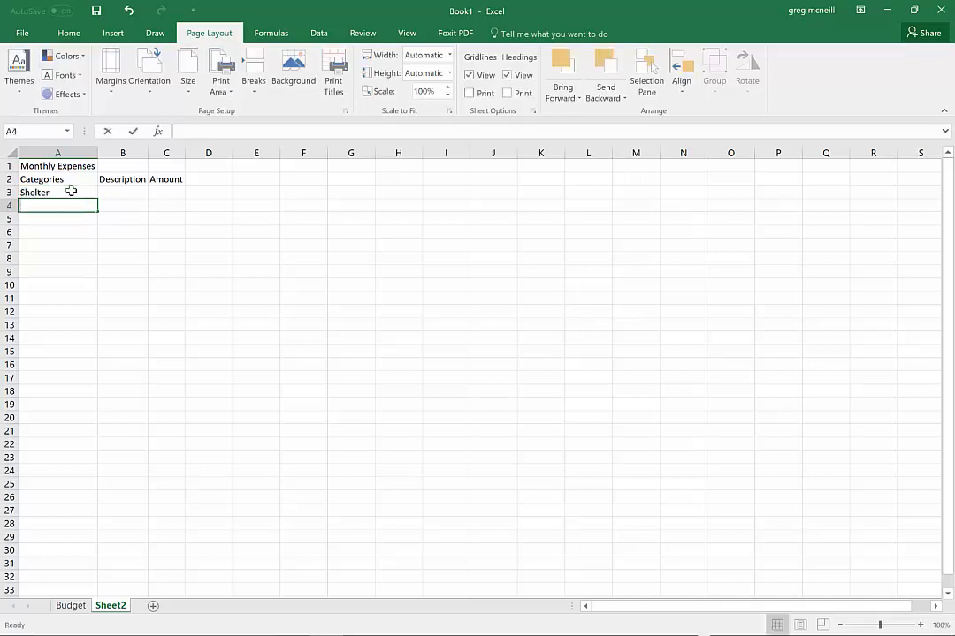
type("Food")
key("Return")
type("Enter")
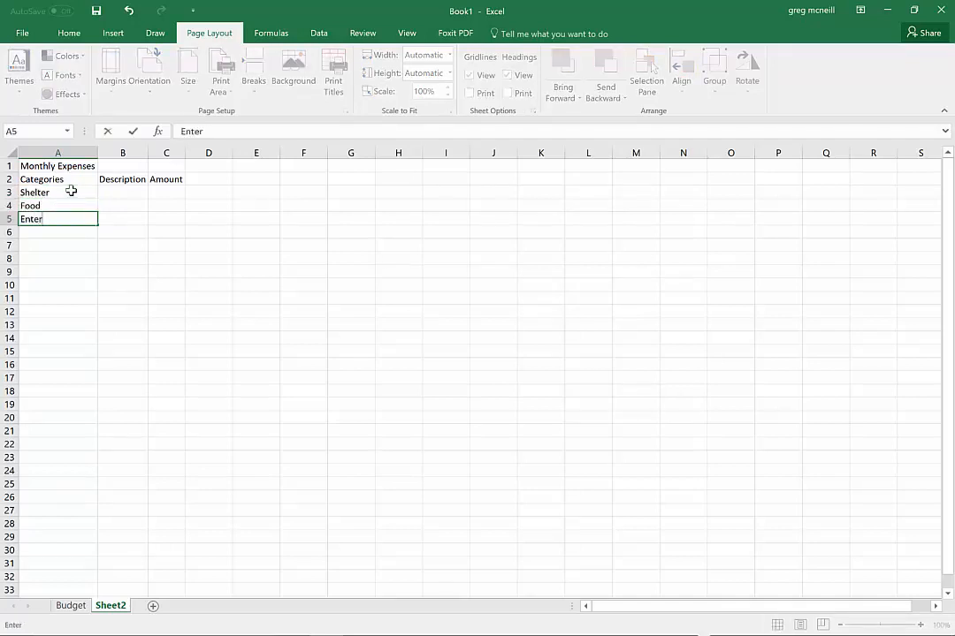
type("tainment")
key("Return")
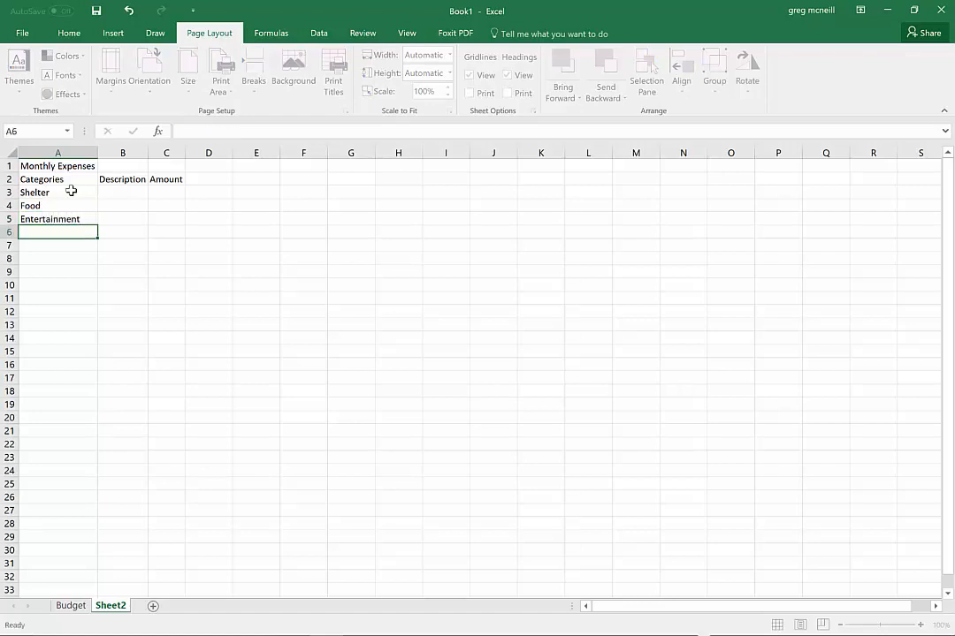
type("Transportation")
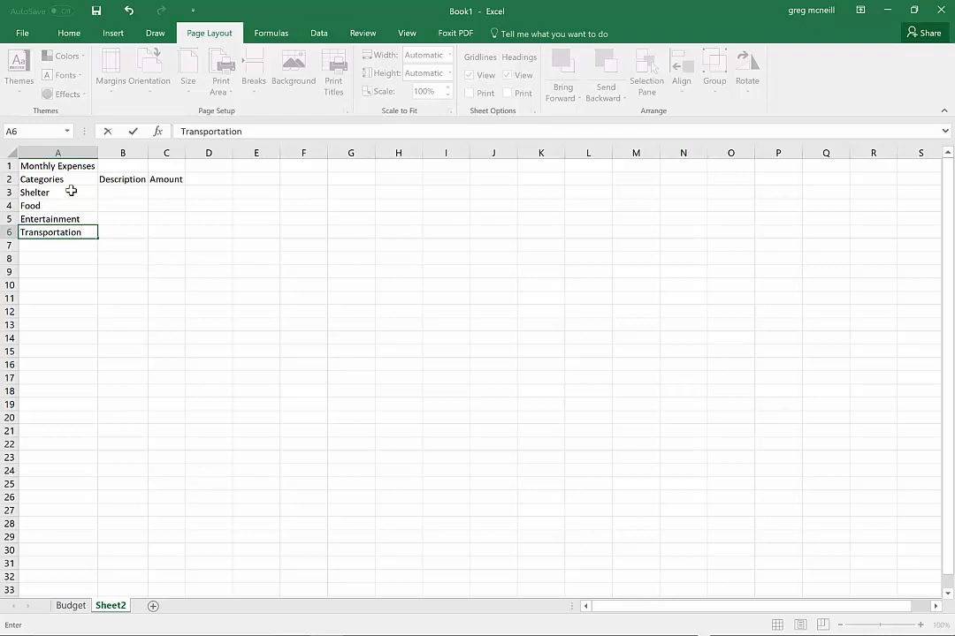
Insert two blank rows above the Food row, beneath Shelter
left_click(9, 205)
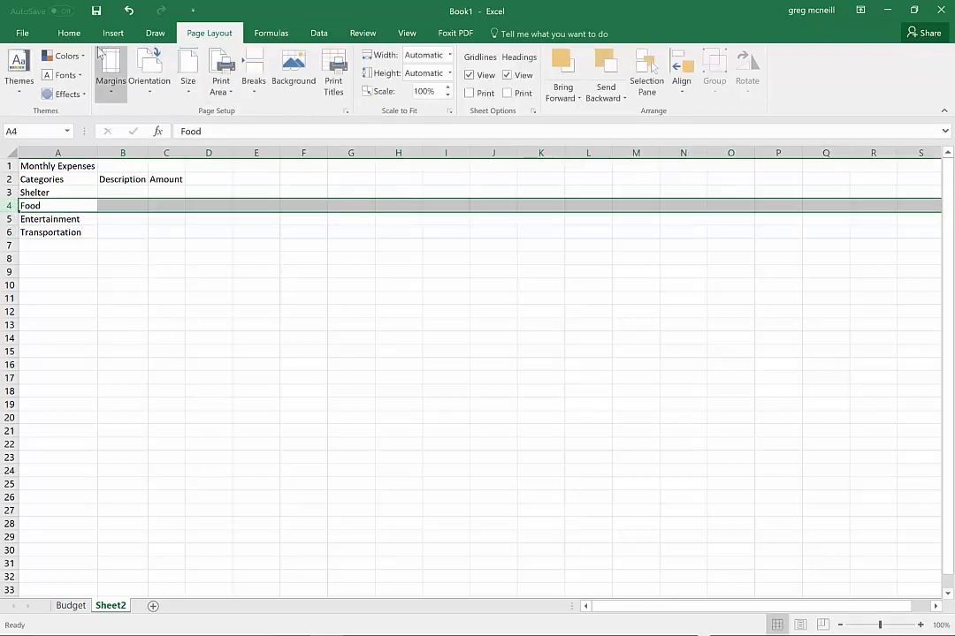
left_click(69, 33)
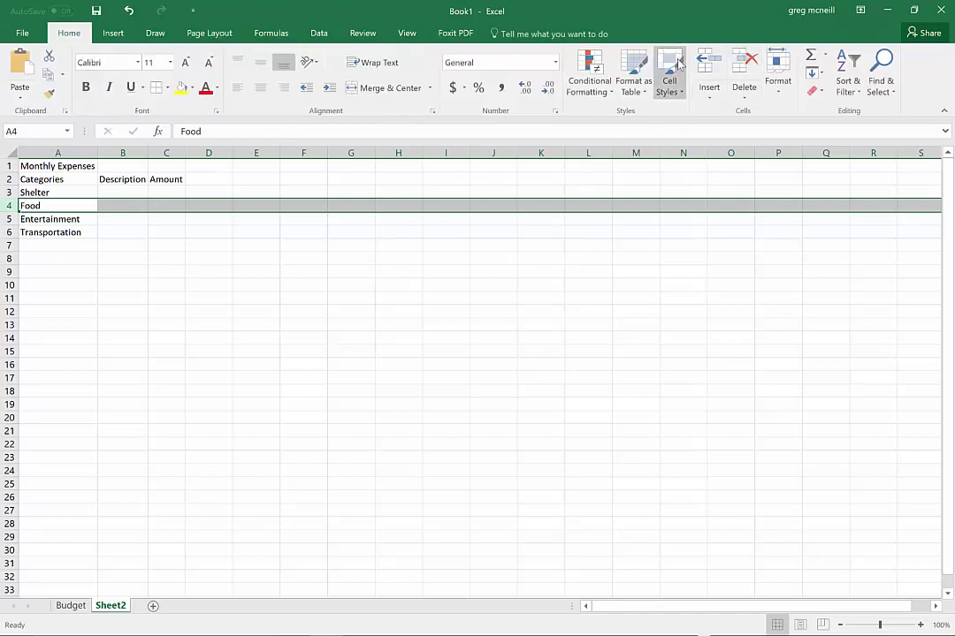
left_click(703, 68)
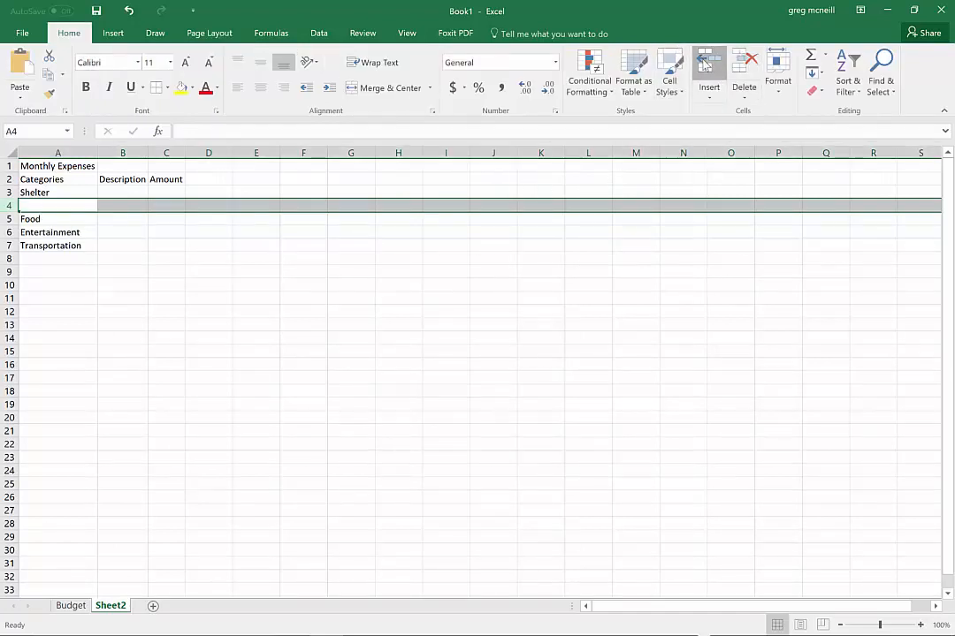
left_click(703, 67)
Enter the Shelter descriptions "Rent" in B3 and "Insurance" in B4
left_click(113, 205)
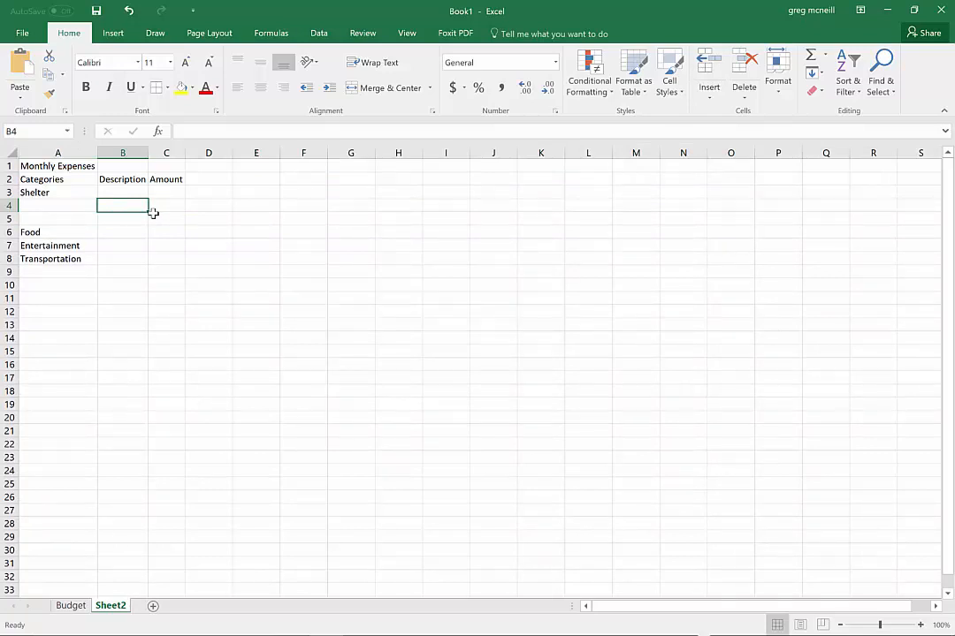
key("Up")
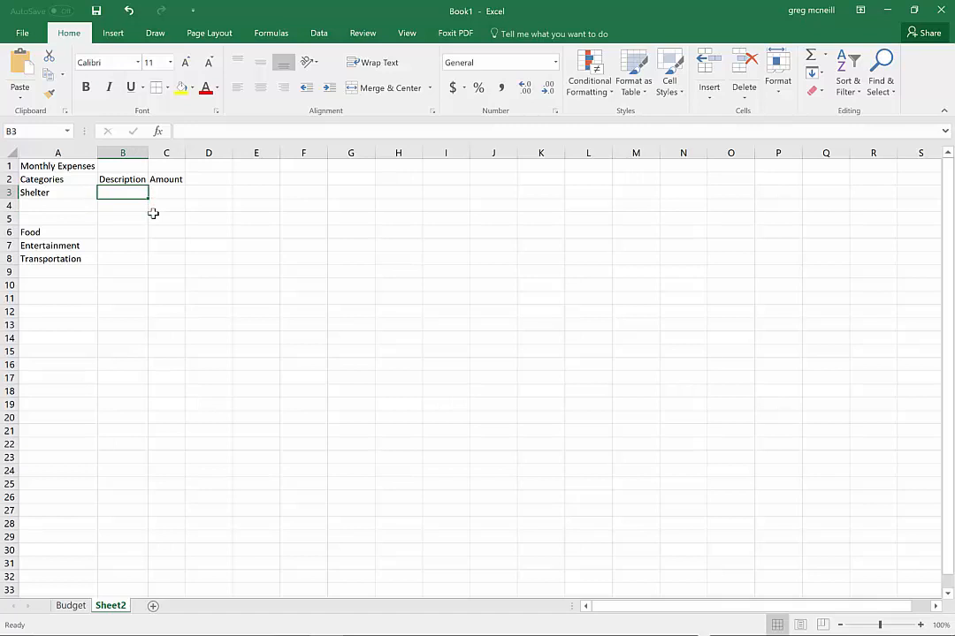
type("Rent")
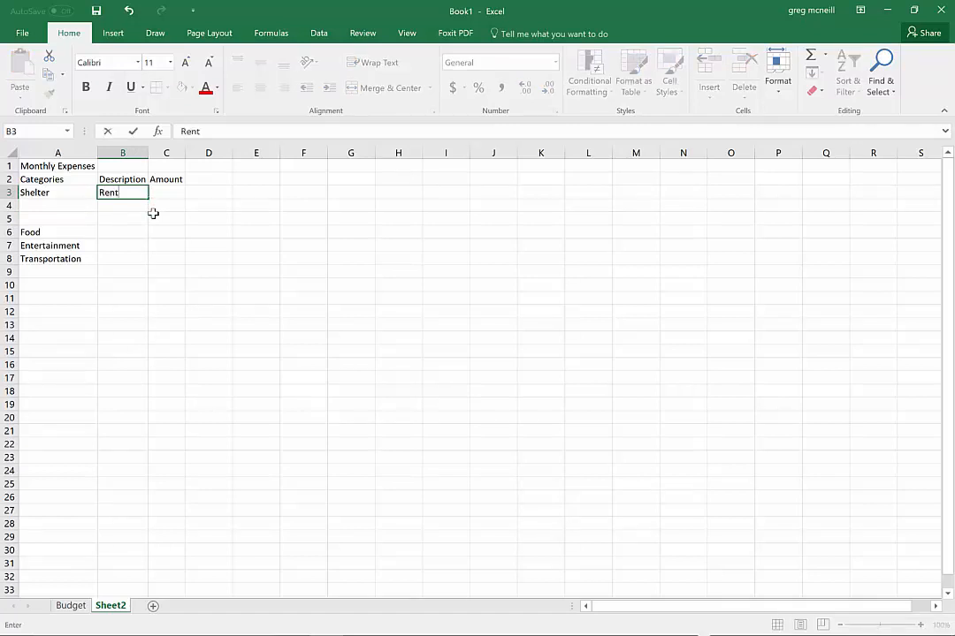
key("Return")
type("Ins")
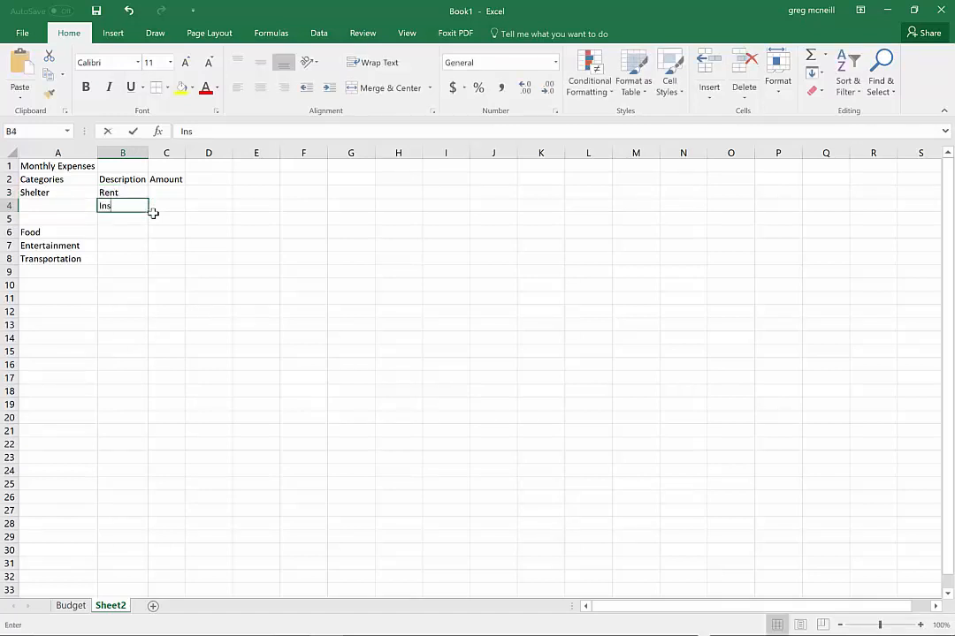
type("urance")
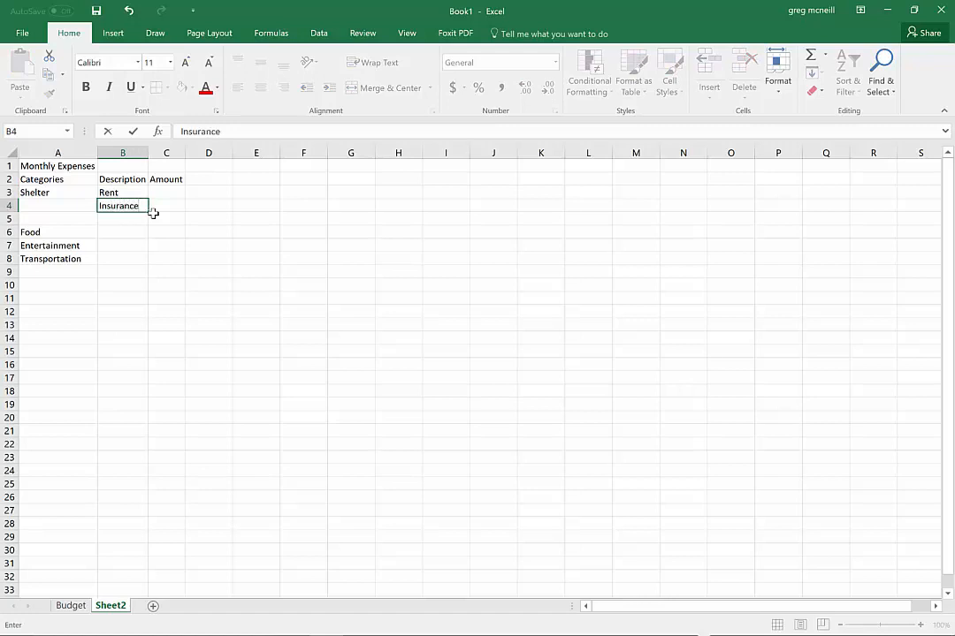
key("Return")
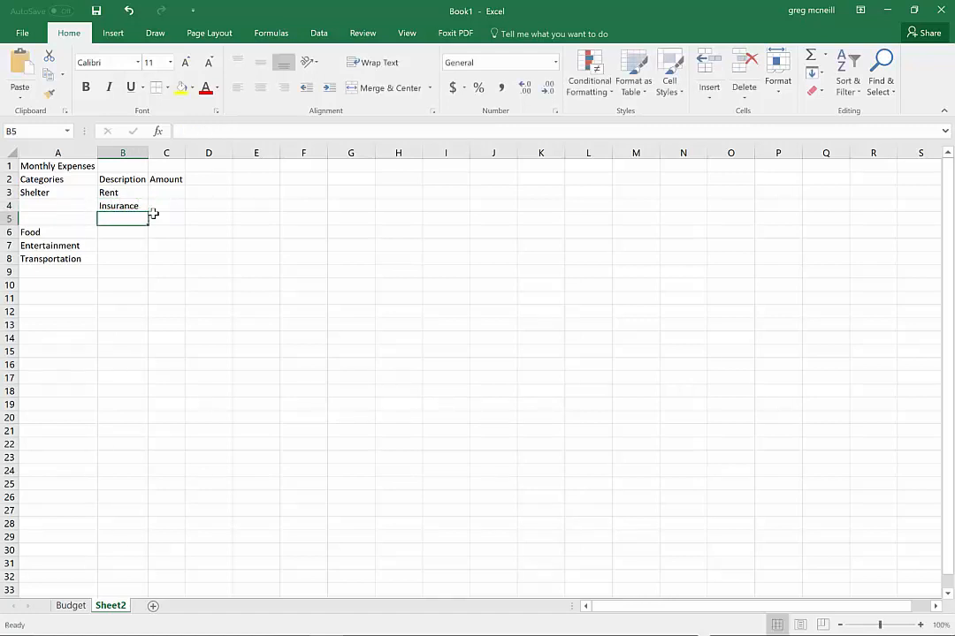
Delete the empty row 5 and enter "Groceries" as the Food description in B5
left_click(9, 218)
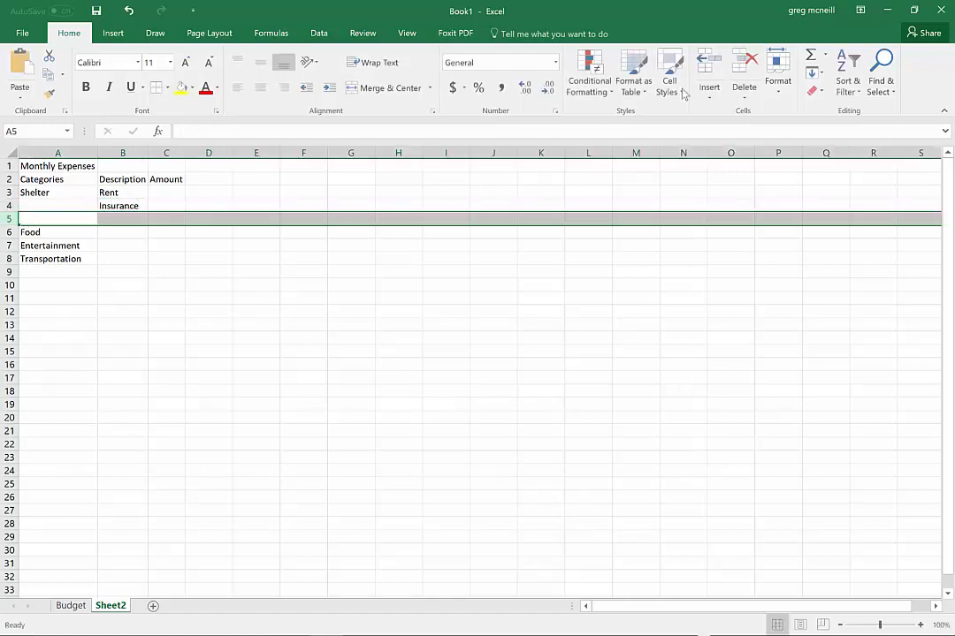
key("ctrl+minus")
left_click(123, 218)
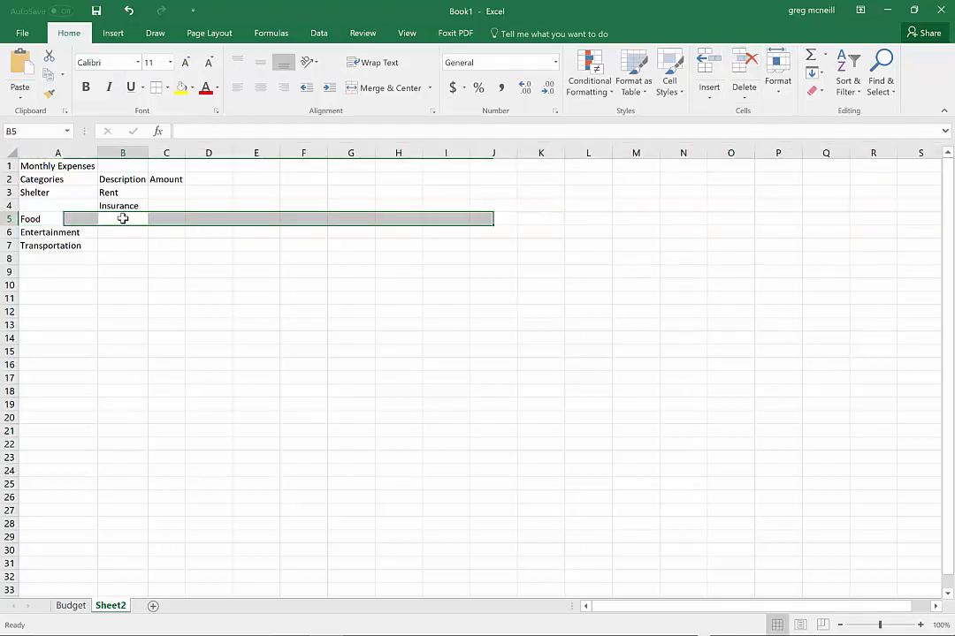
type("G")
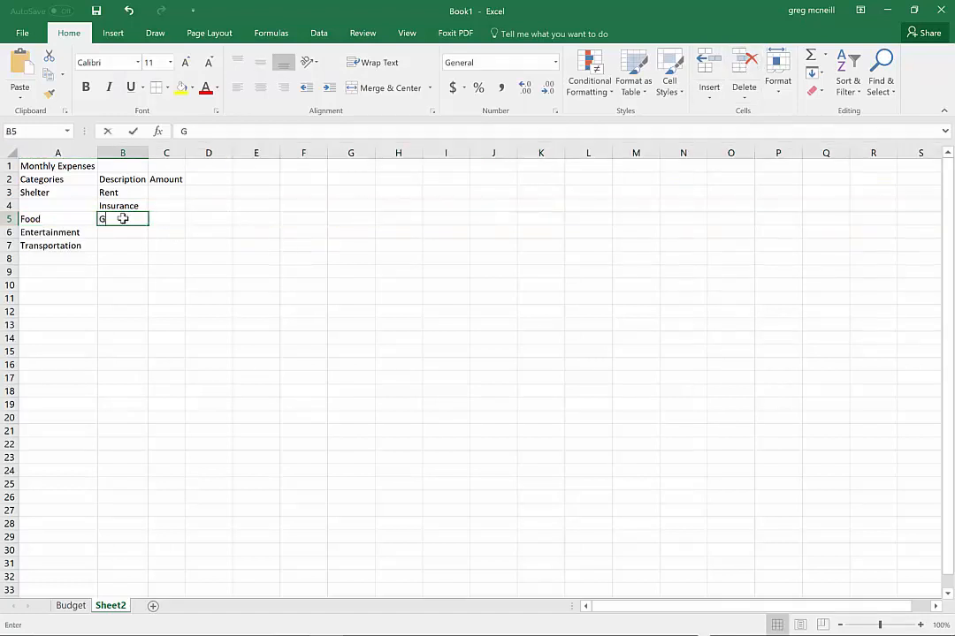
type("roceries")
key("Return")
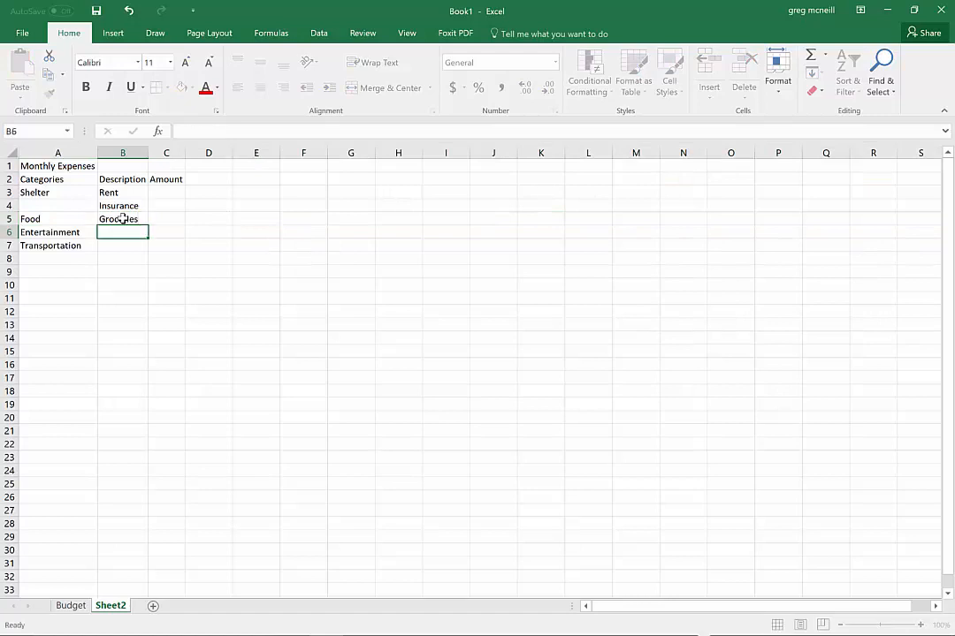
Insert a row above Entertainment and enter "Restauraunt" as the second Food description in B6
left_click(10, 232)
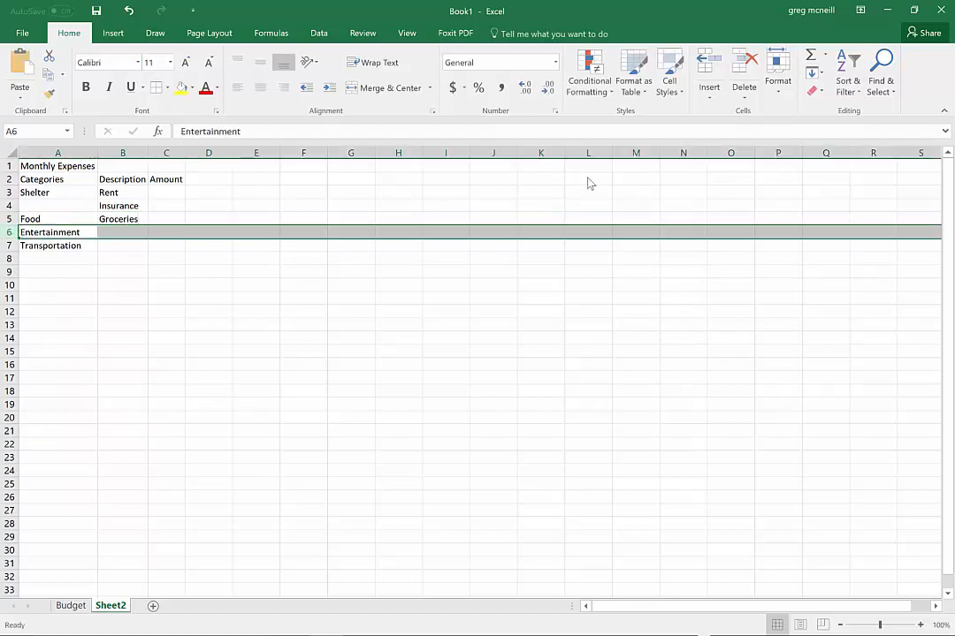
left_click(708, 73)
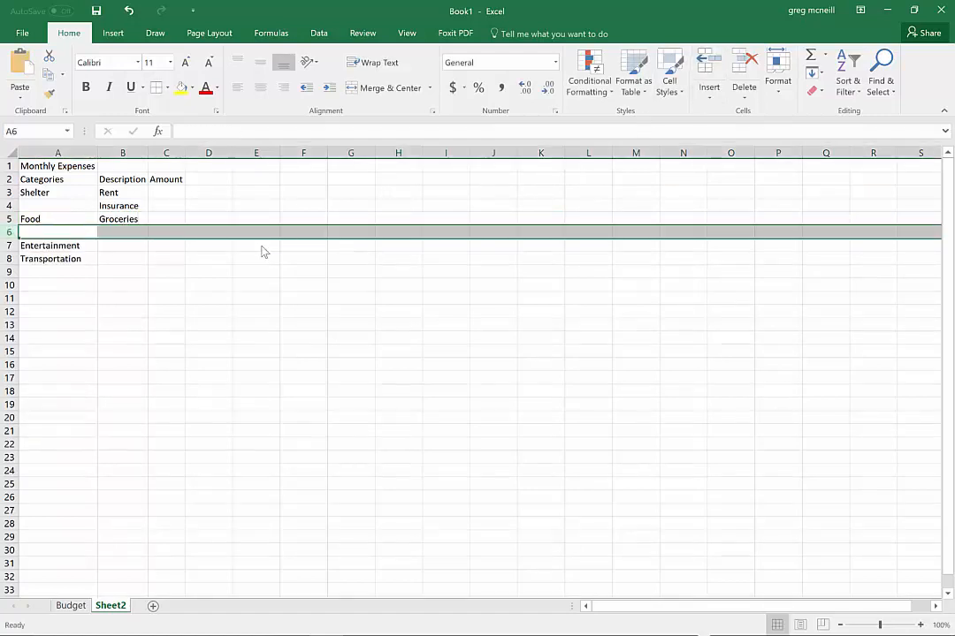
left_click(124, 232)
type("Rest")
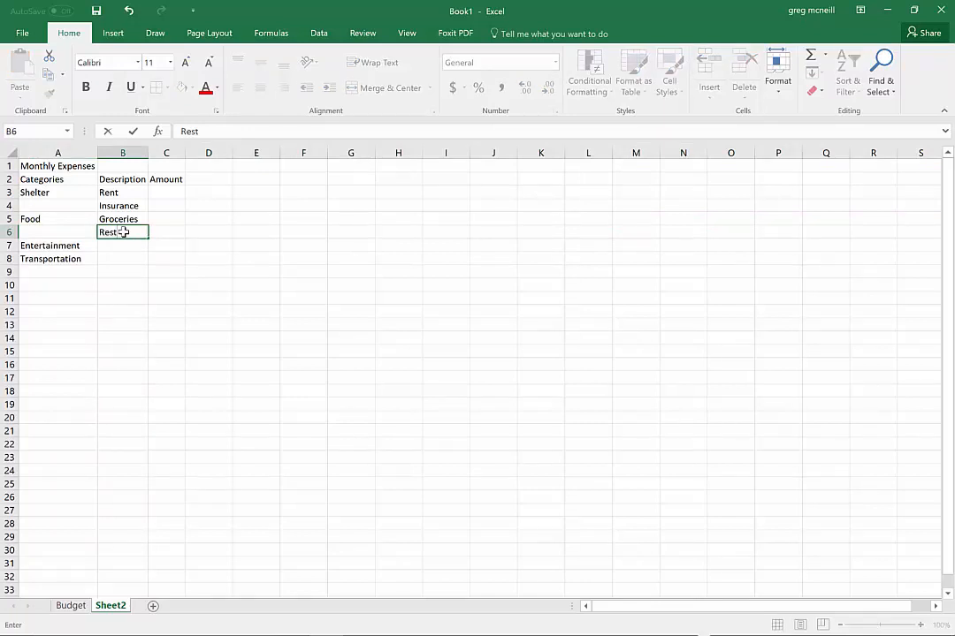
type("aurant")
key("Return")
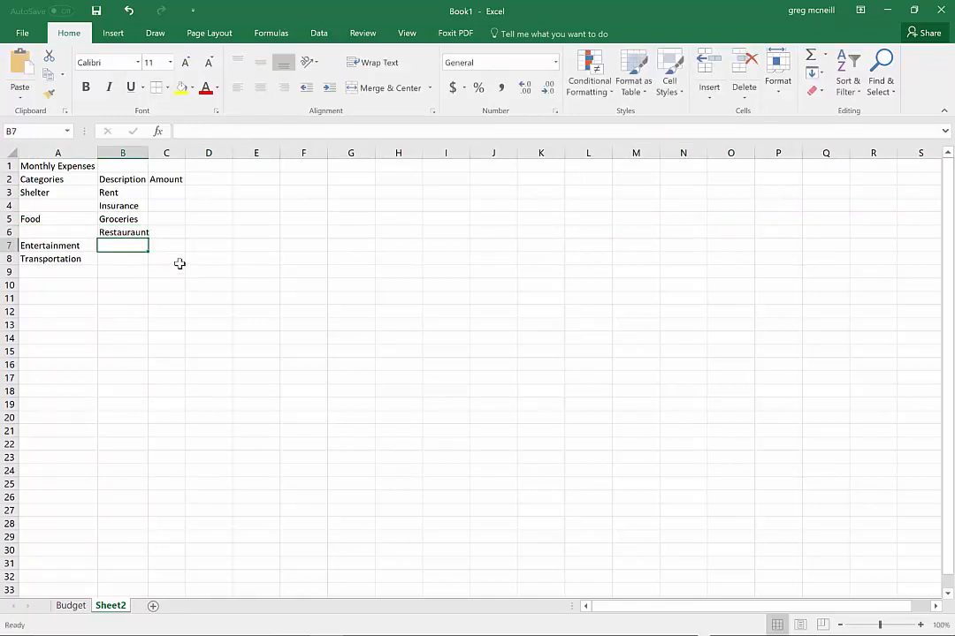
Enter "Movies" as the Entertainment description in B7
type("Movies")
key("Return")
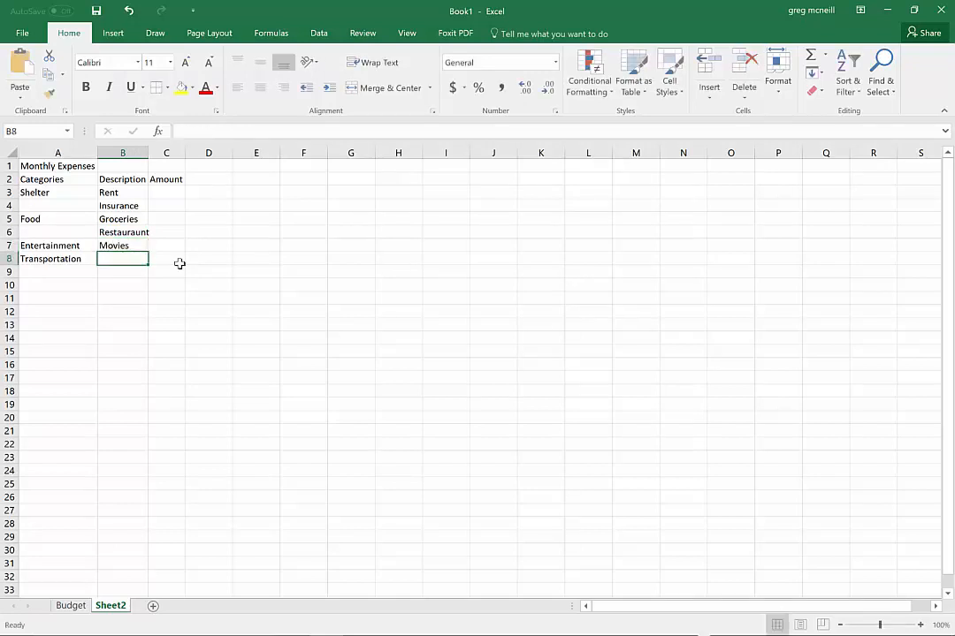
Insert a row above Transportation and enter the Entertainment descriptions "Cinema" in B7 and "Netflix" in B8
left_click(16, 259)
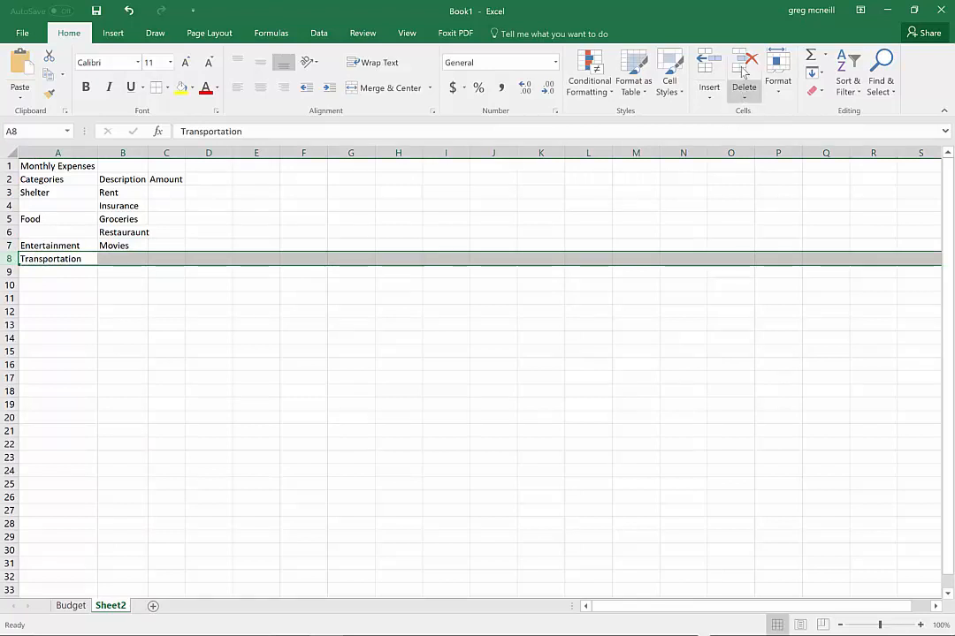
key("ctrl+shift+plus")
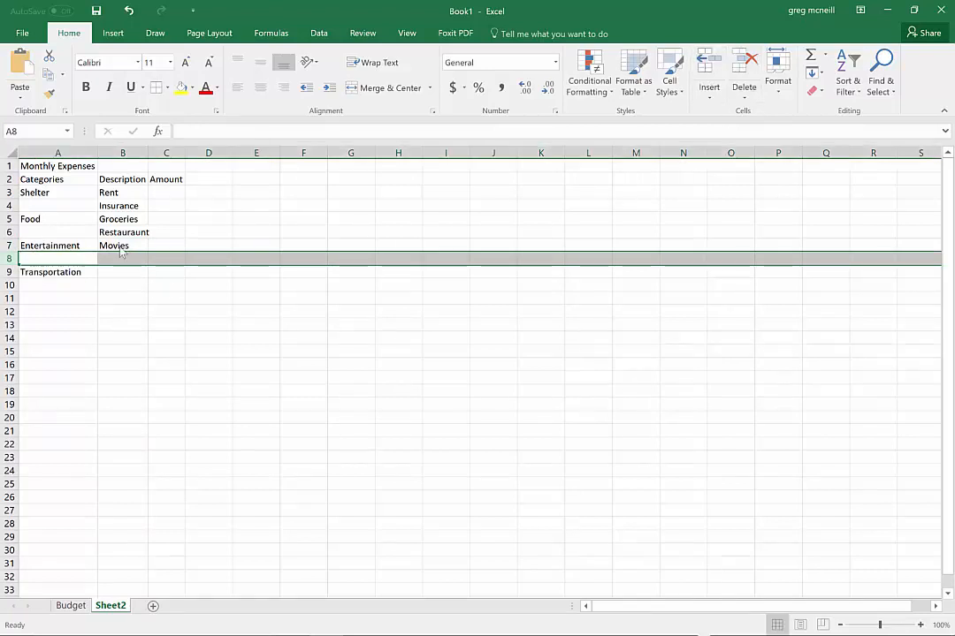
left_click(120, 246)
type("Cinema")
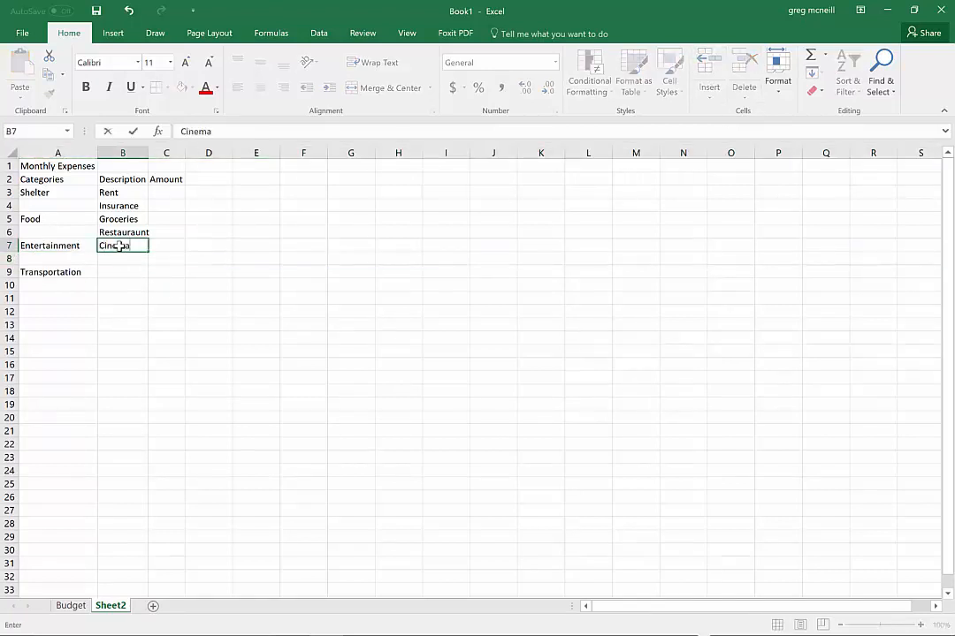
key("Return")
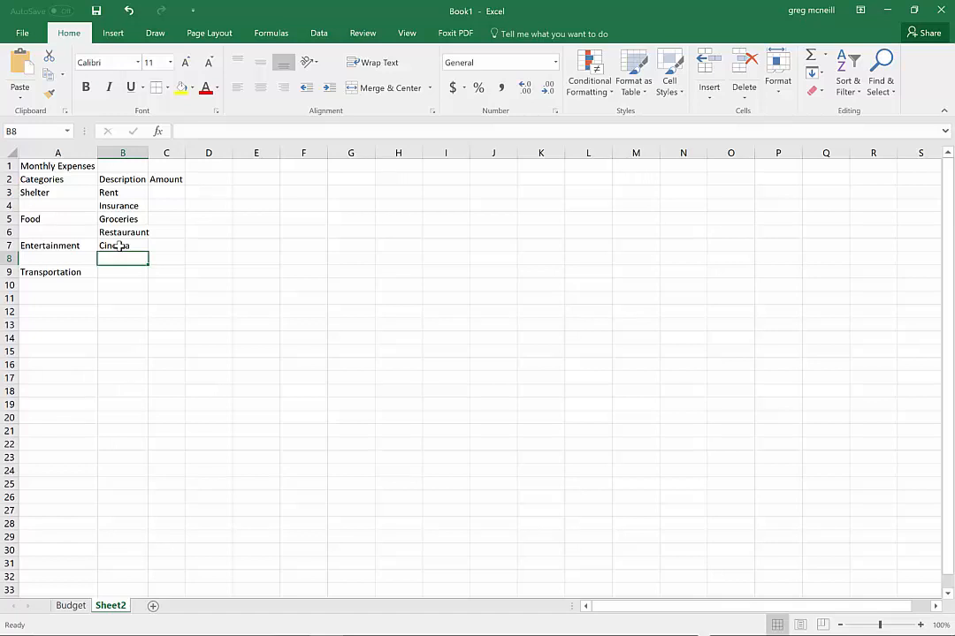
type("Netflix")
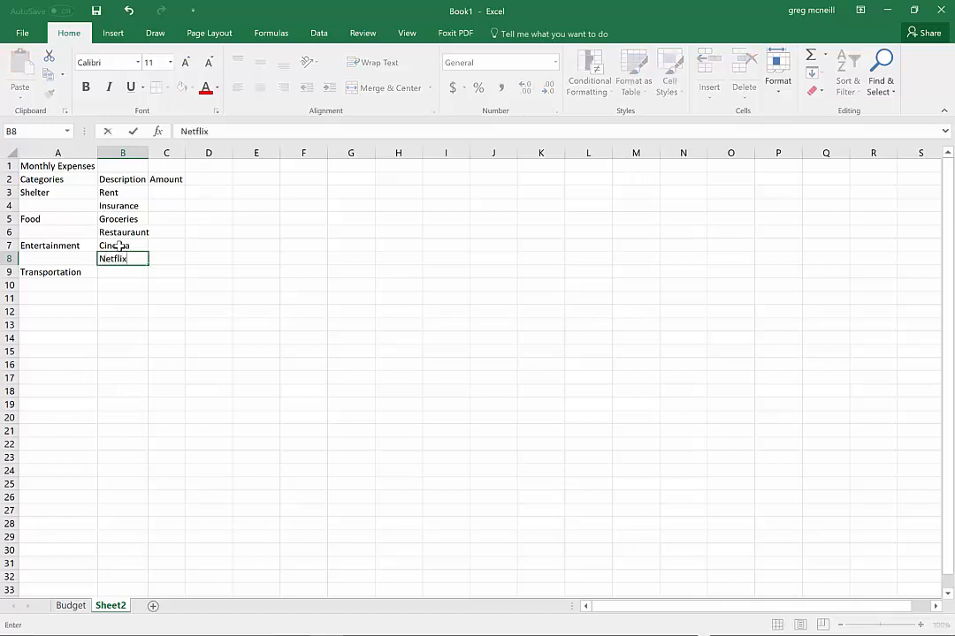
key("Return")
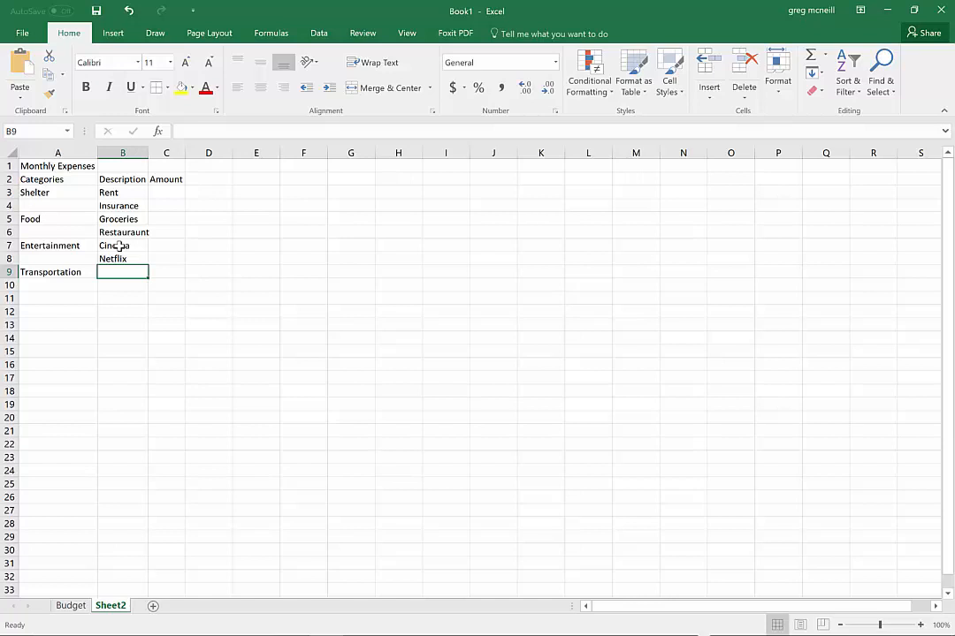
Enter "Lease" as the Transportation description in B9
type("Pay")
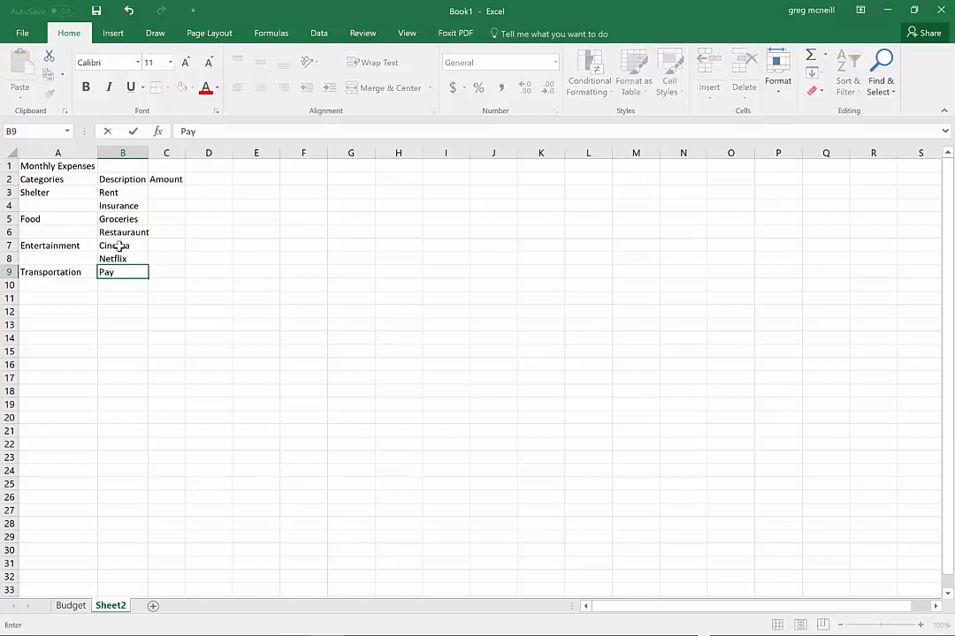
type("ment")
key("BackSpace")
key("BackSpace")
key("BackSpace")
key("BackSpace")
key("BackSpace")
key("BackSpace")
key("BackSpace")
type("Lease")
key("Return")
type("U")
key("BackSpace")
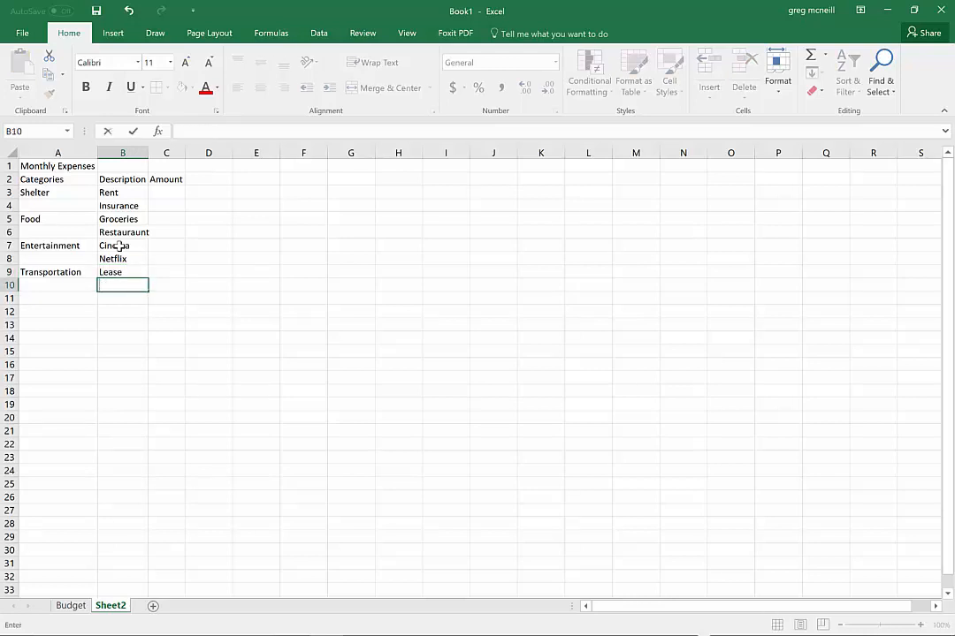
Enter "Insurance" in B10 and "Fuel" in B11 as the remaining Transportation descriptions
type("Insurance")
key("Return")
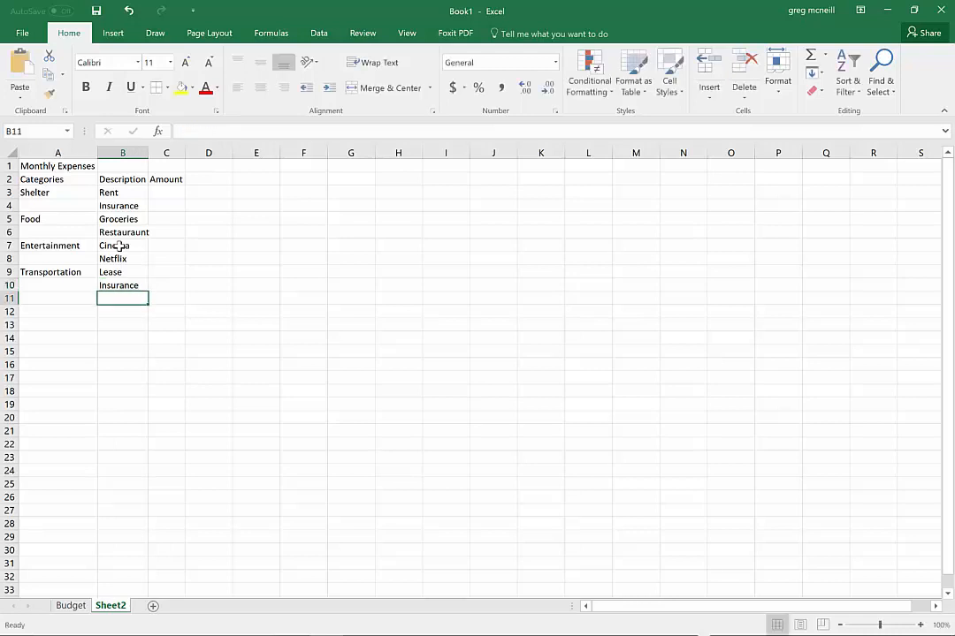
type("Gas")
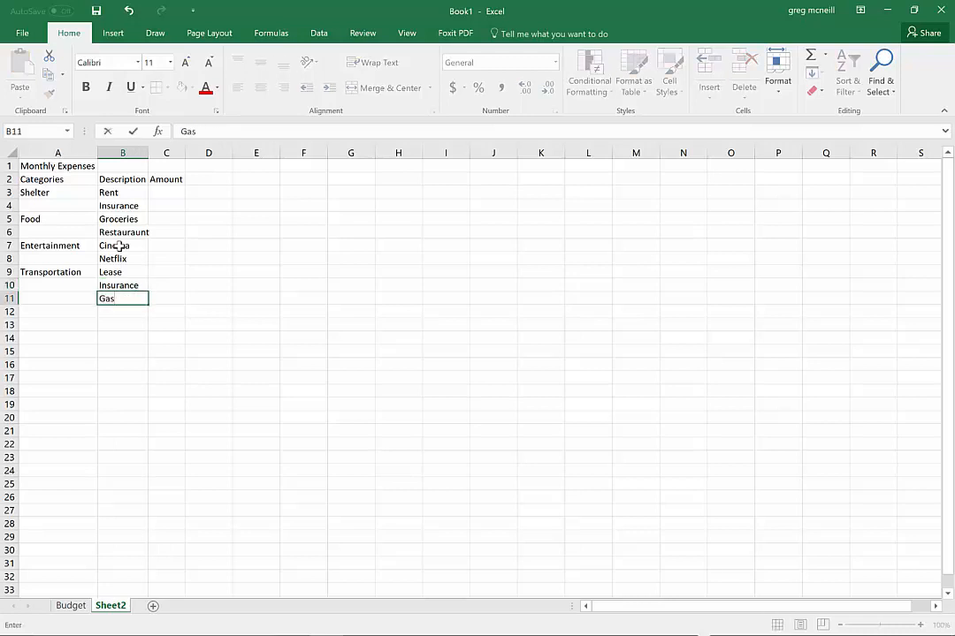
key("BackSpace")
key("BackSpace")
key("BackSpace")
type("FUe")
key("BackSpace")
key("BackSpace")
type("uel")
key("Return")
Enter "Utilities" as a new category in A12, below Transportation's descriptions
key("Left")
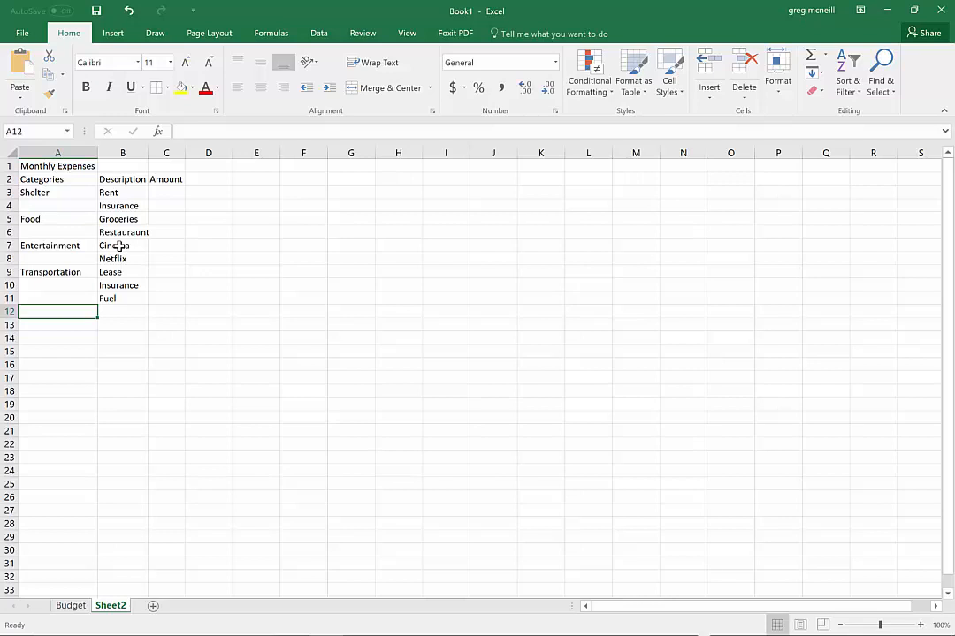
type("Ut")
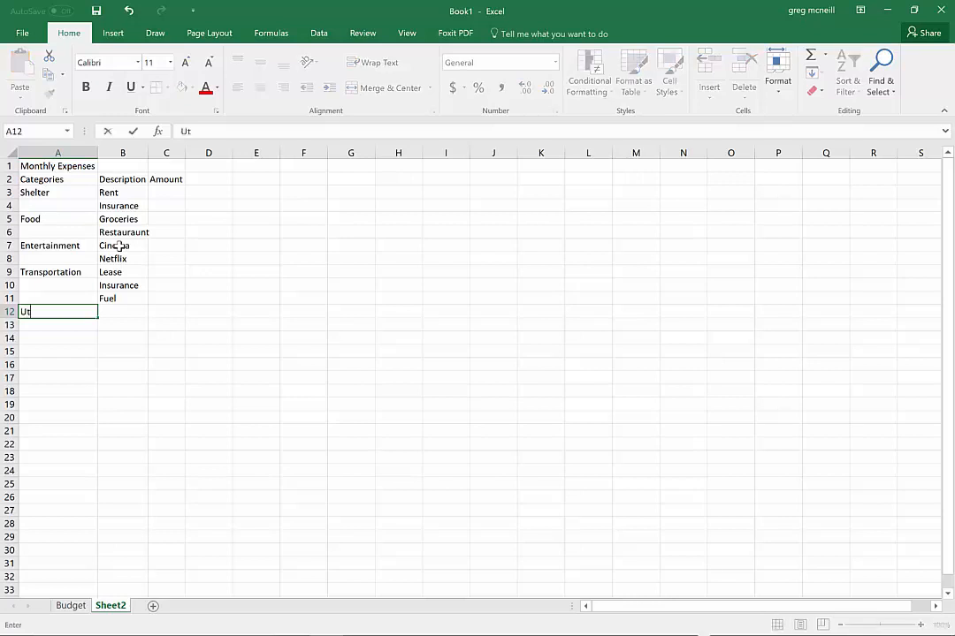
type("ilities")
key("Tab")
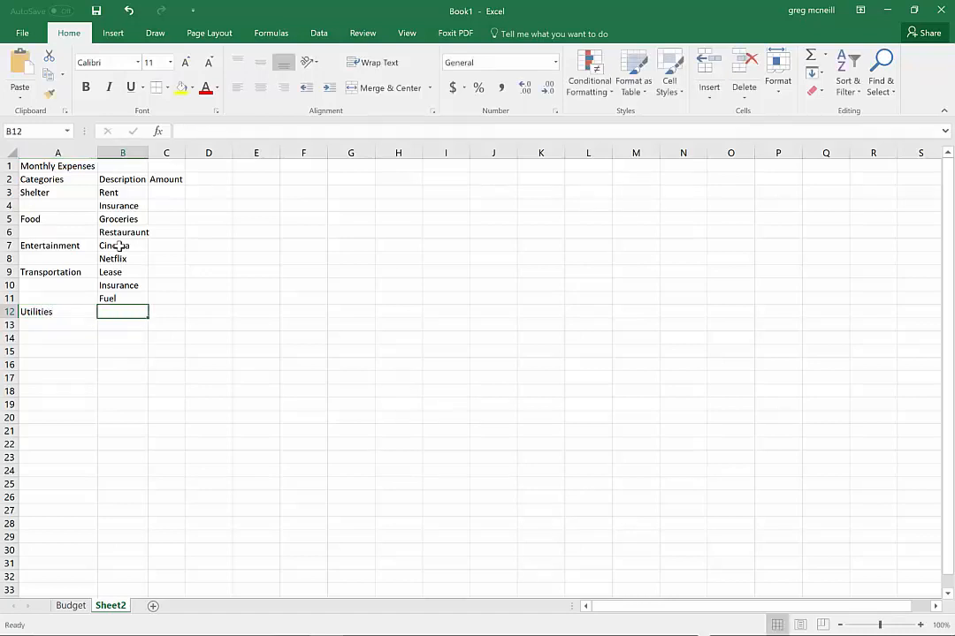
Enter the Utilities descriptions "Cell" in B12 and "Internet" in B13
type("Cell")
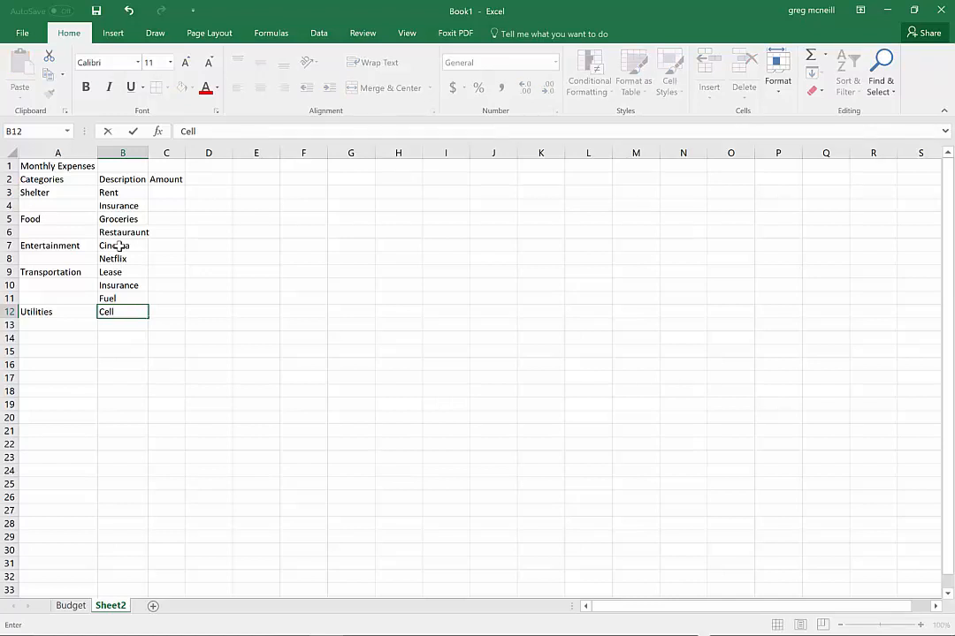
key("Return")
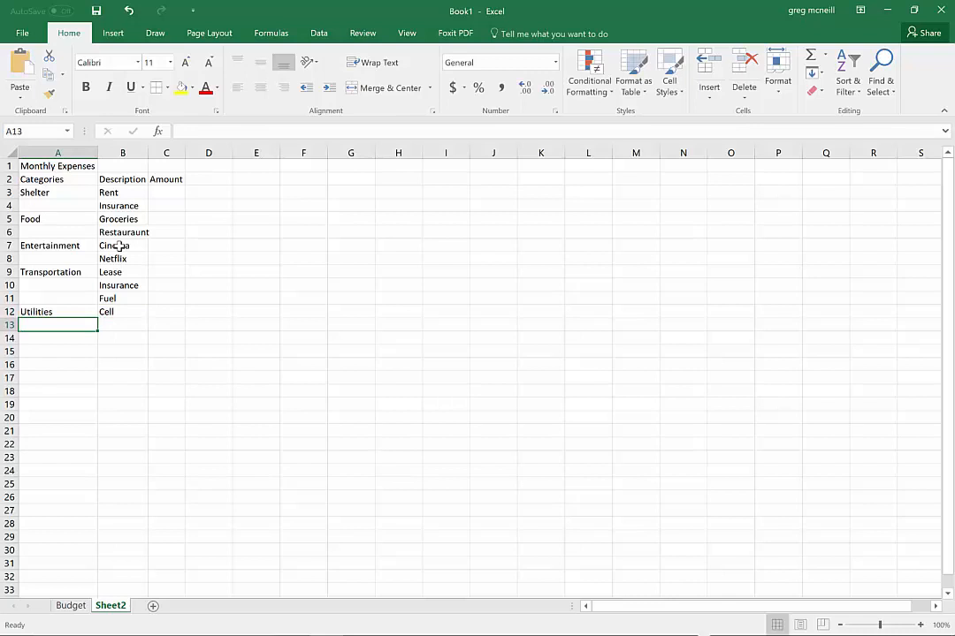
key("Right")
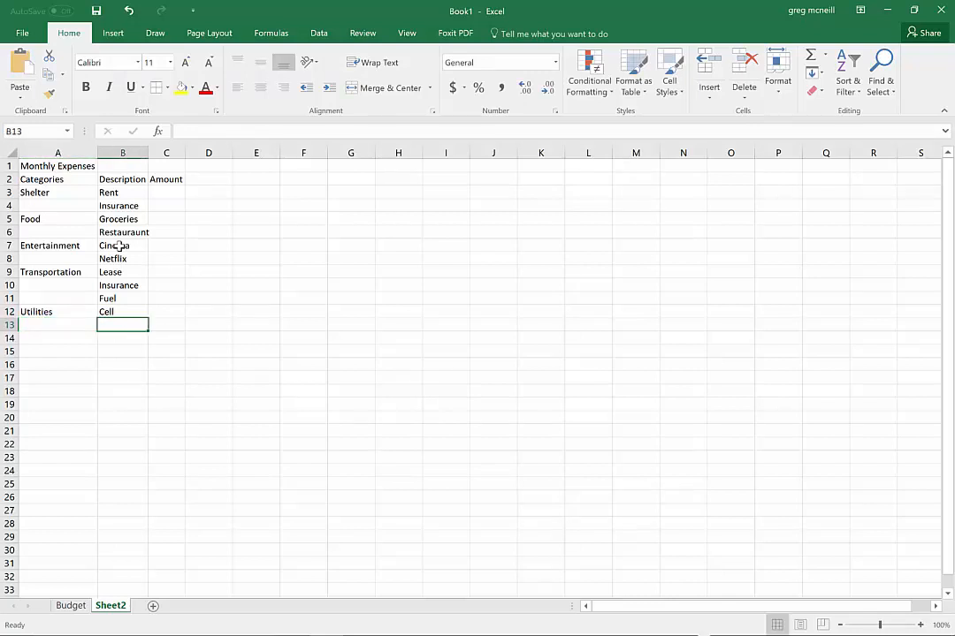
type("Internet")
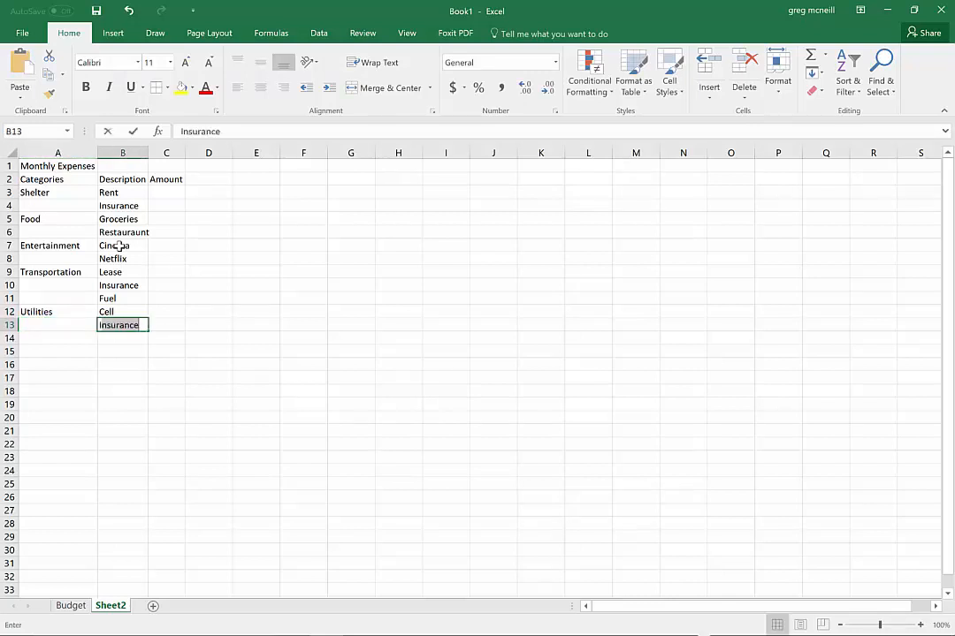
key("Return")
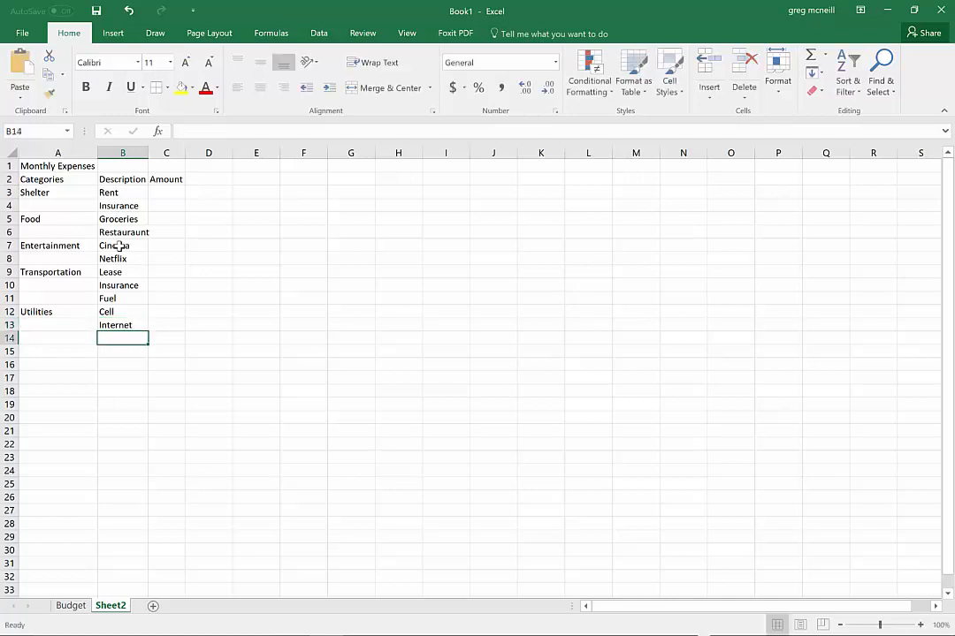
Select the first Amount cell, C3, beside the Rent description
key("Right")
key("Up")
key("Up")
key("Up")
key("Up")
key("Up")
key("Up")
key("Up")
key("Up")
key("Up")
key("Up")
key("Up")
key("Up")
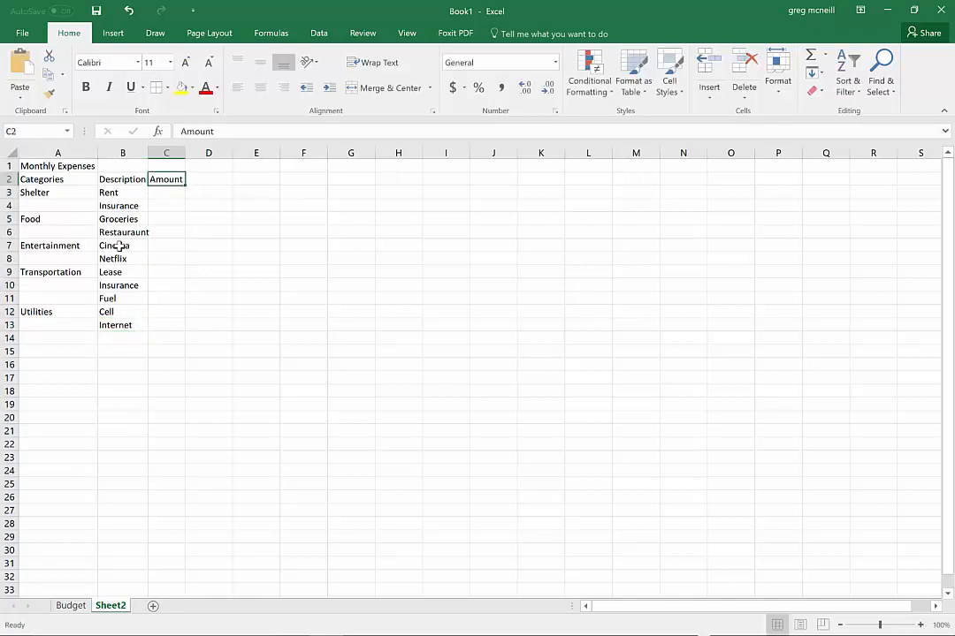
key("Down")
key("Down")
key("Up")
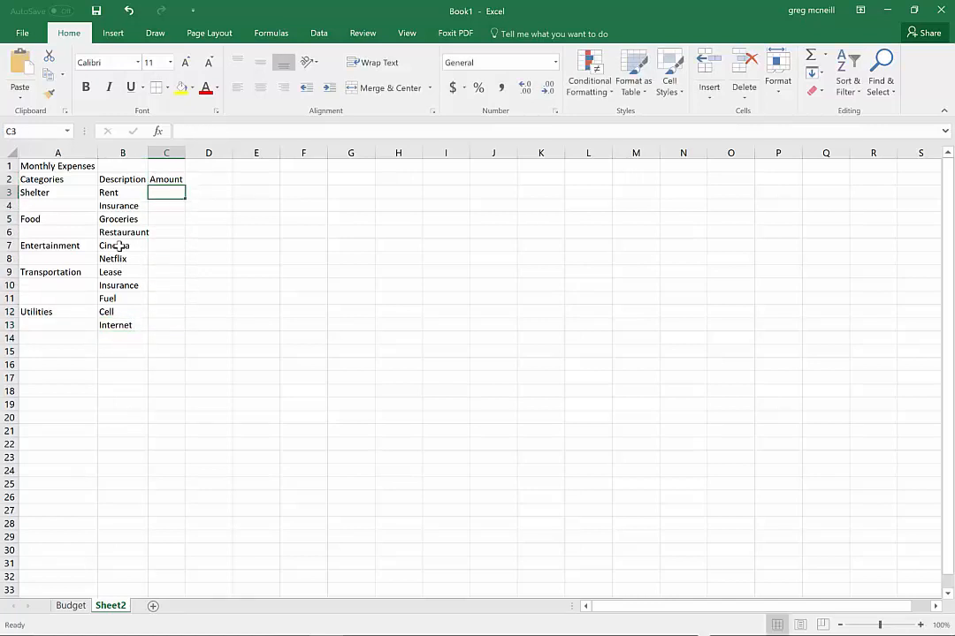
Switch to Chrome and search the web in a new tab for "canadian monthly rent amount"
key("alt+Tab")
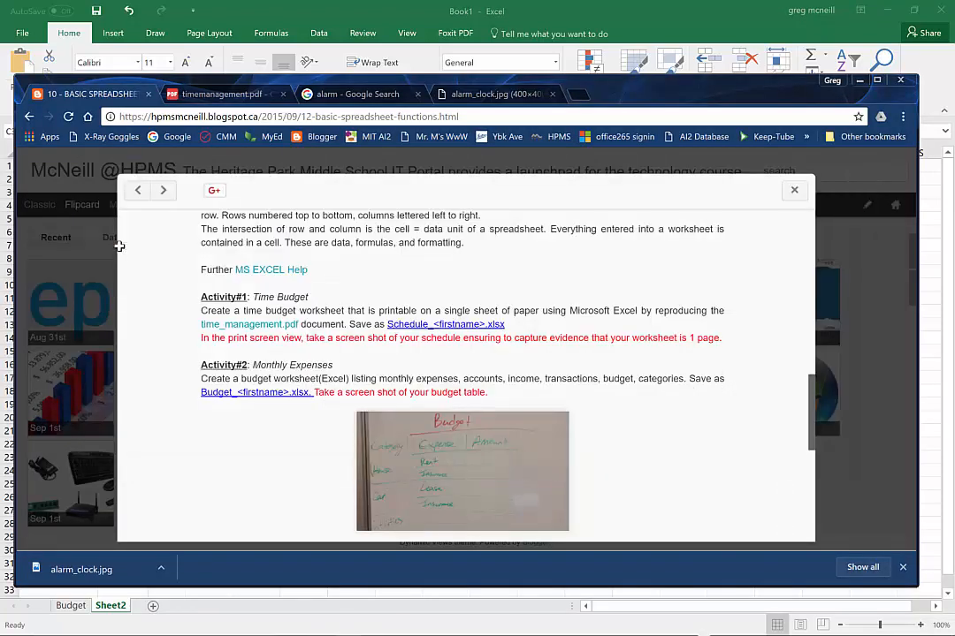
key("ctrl+t")
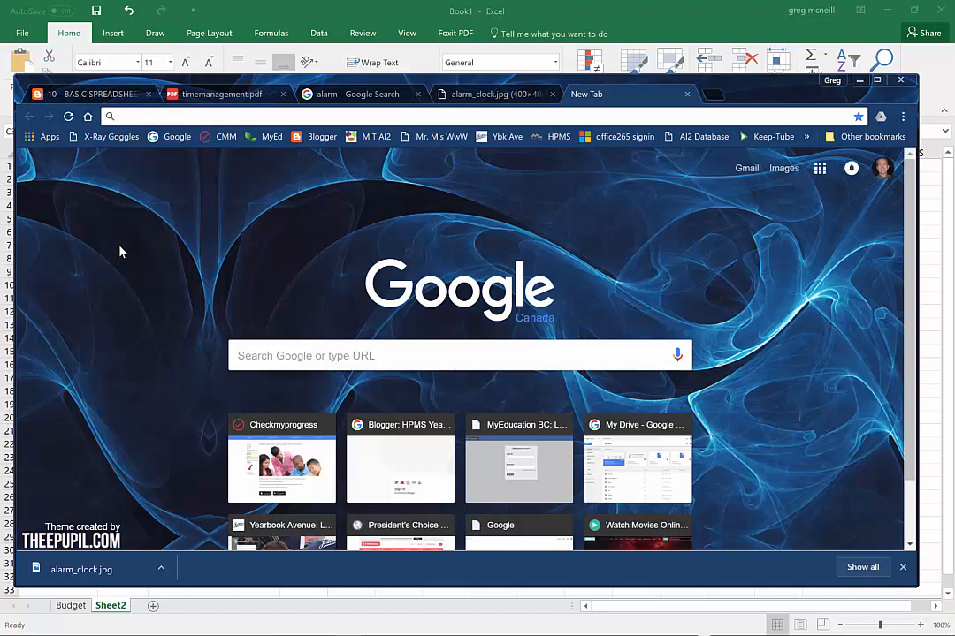
type("canadian")
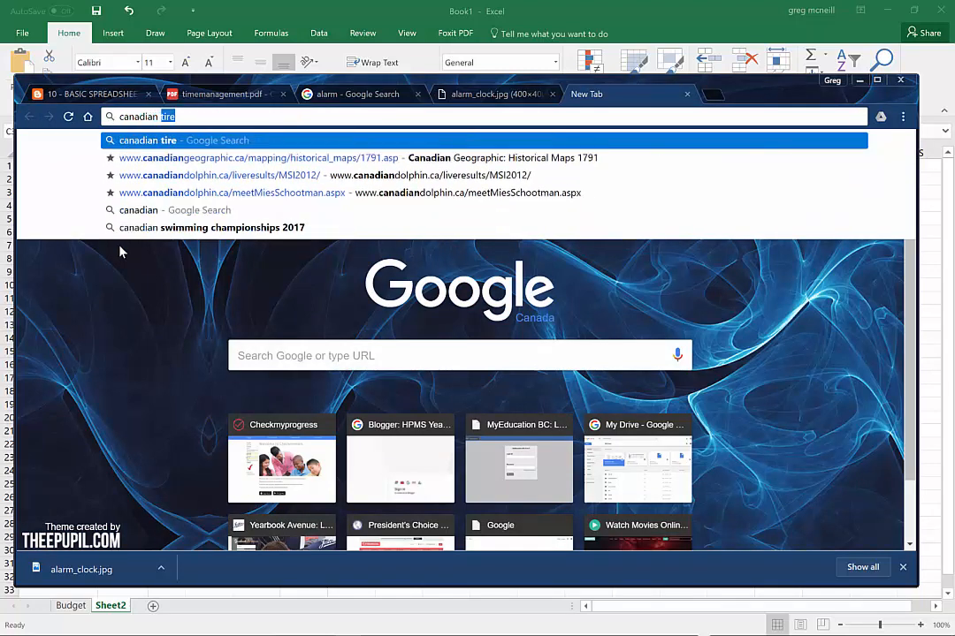
type(" monthly ")
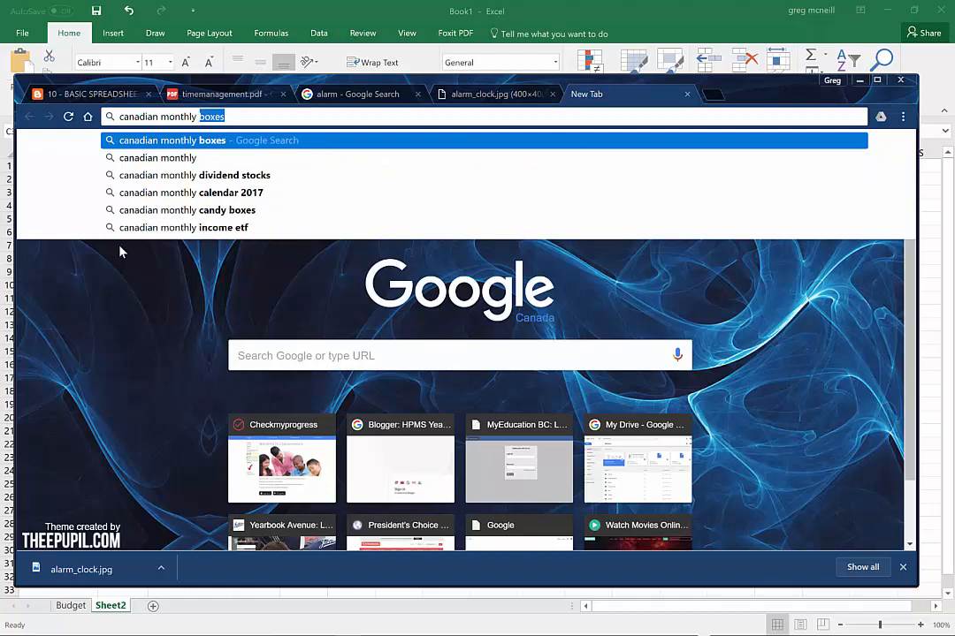
type("rent am")
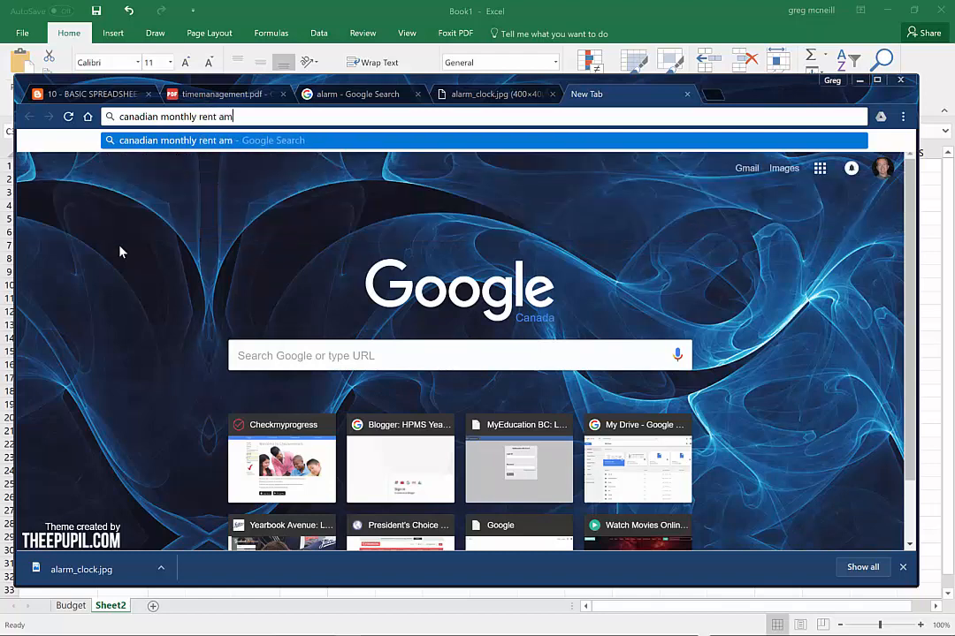
type("ount")
key("Return")
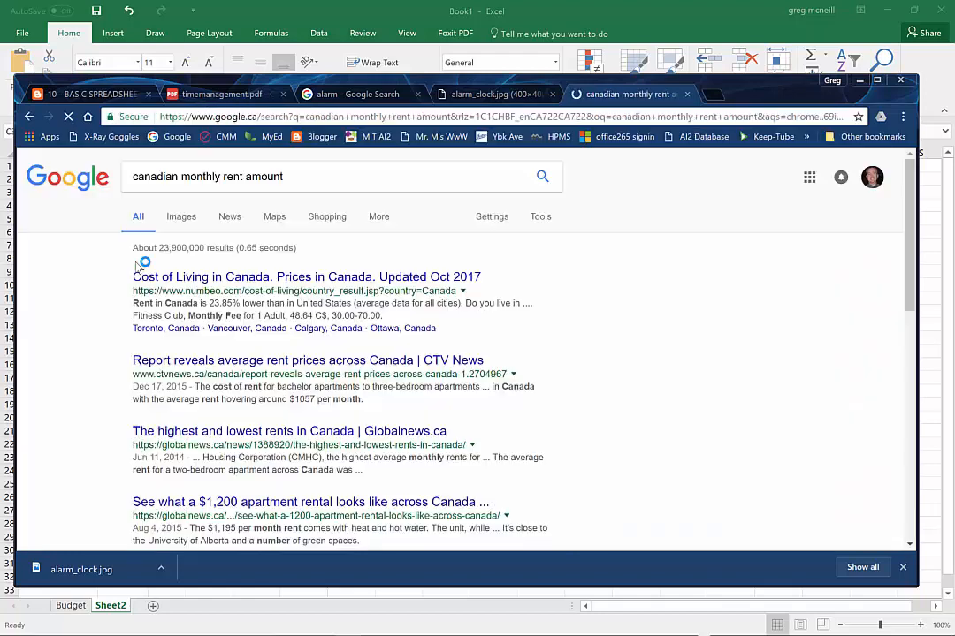
Open Numbeo's "Cost of Living in Canada" search result and examine its typical prices, including rent per month
left_click(229, 279)
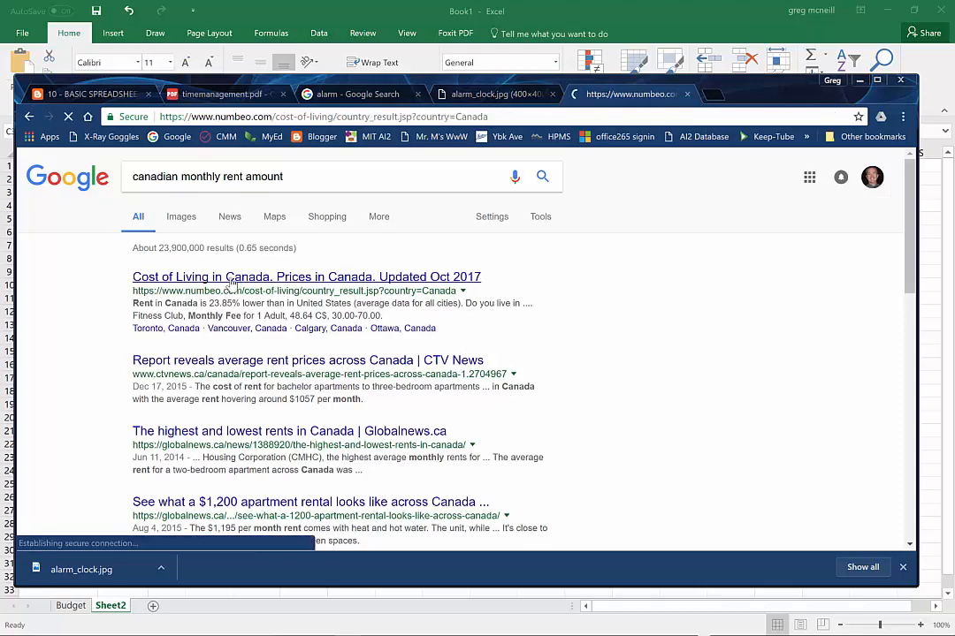
scroll(423, 320, "down", 3)
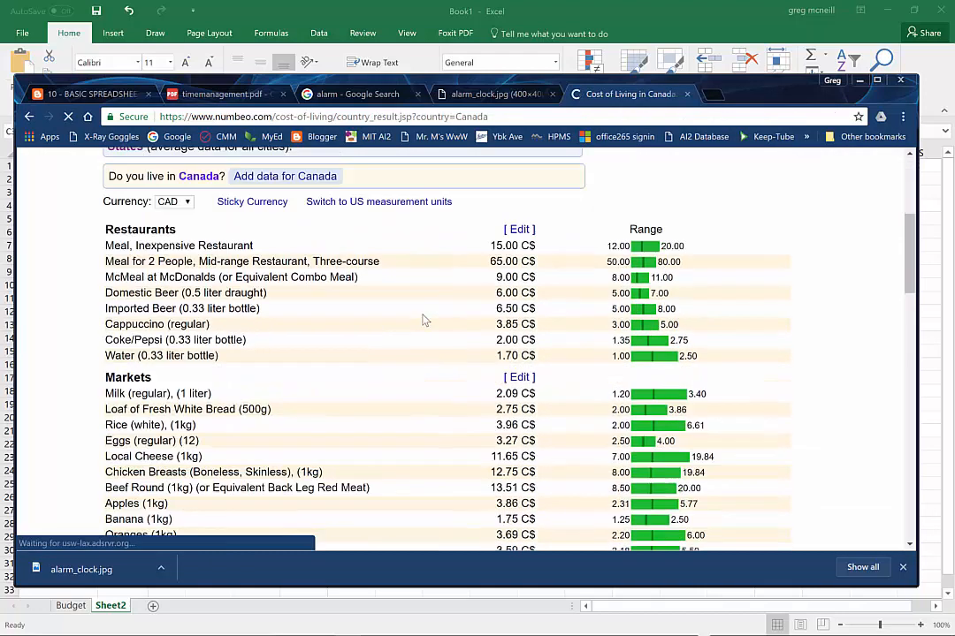
scroll(409, 282, "down", 1)
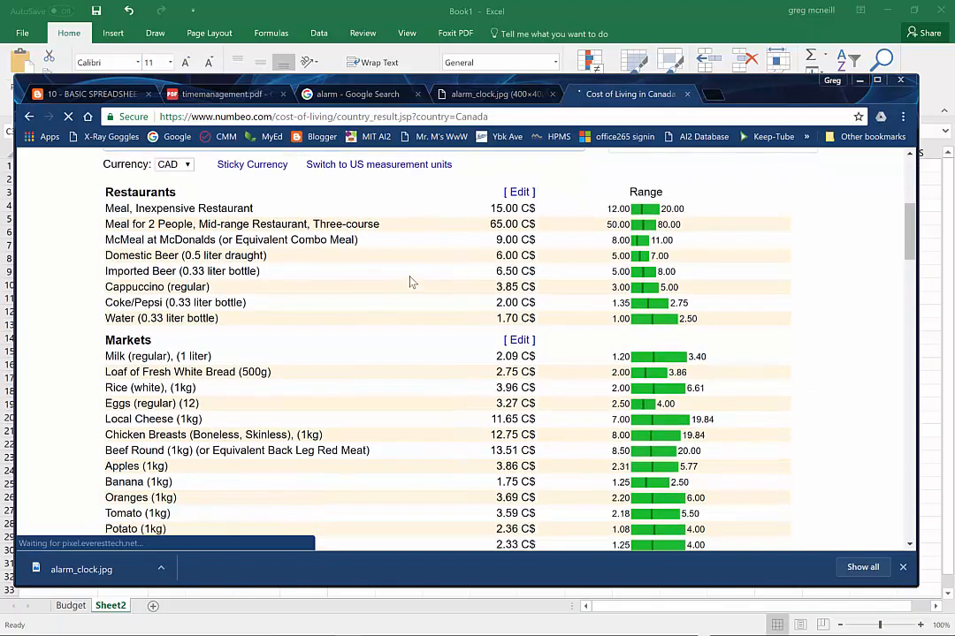
scroll(409, 282, "down", 8)
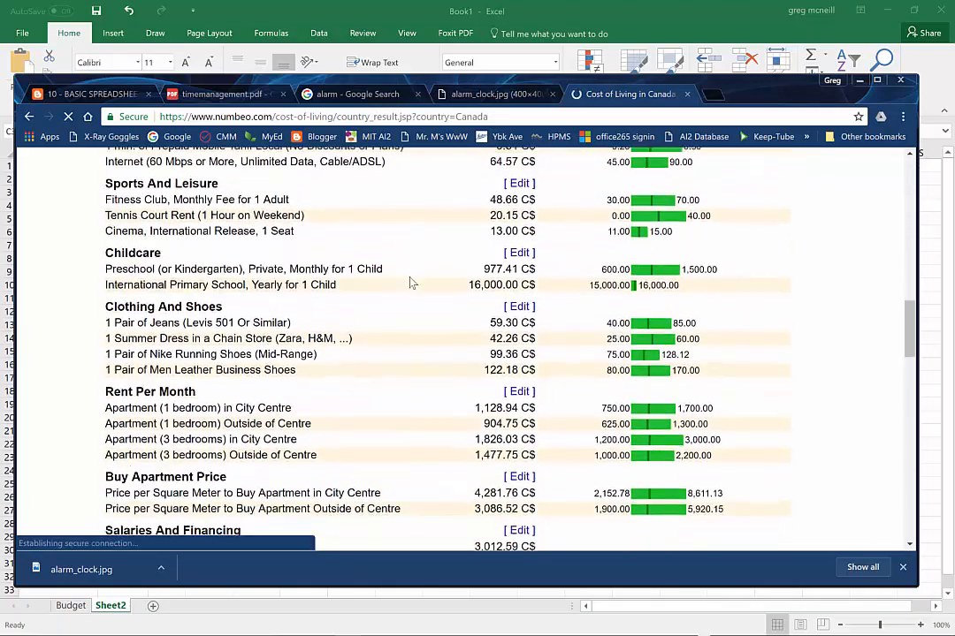
scroll(409, 282, "down", 5)
scroll(410, 278, "up", 2)
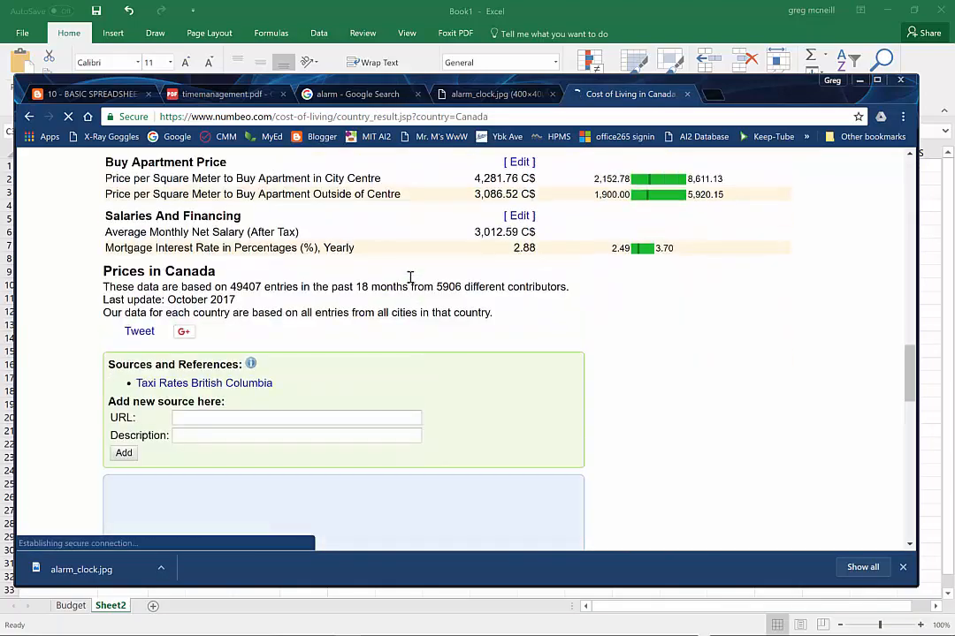
scroll(410, 278, "up", 8)
scroll(411, 278, "up", 4)
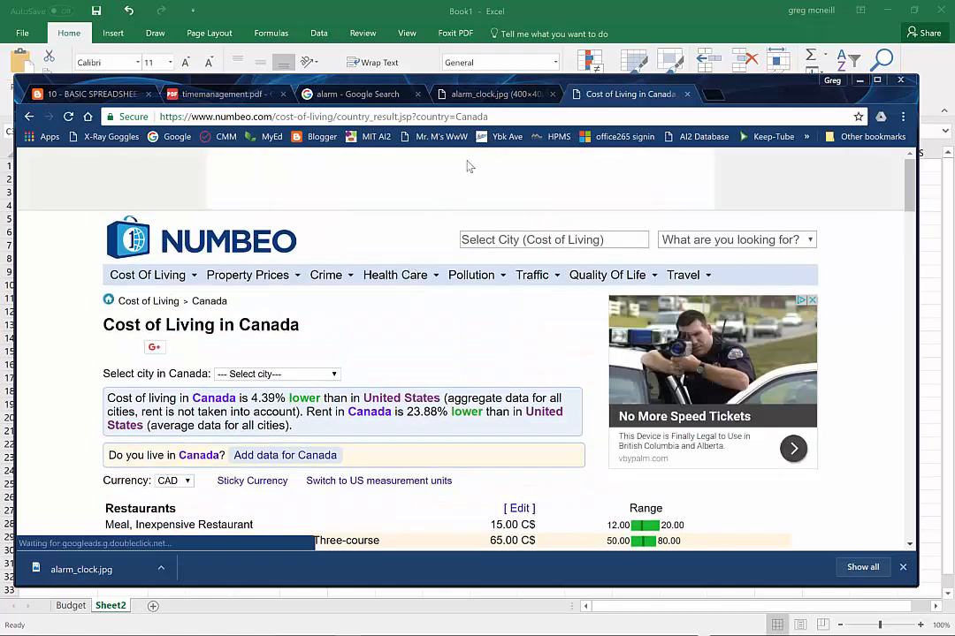
Switch back to Excel and enter the Shelter amounts: 1500 for Rent in C3 and 100 for Insurance in C4
key("alt+Tab")
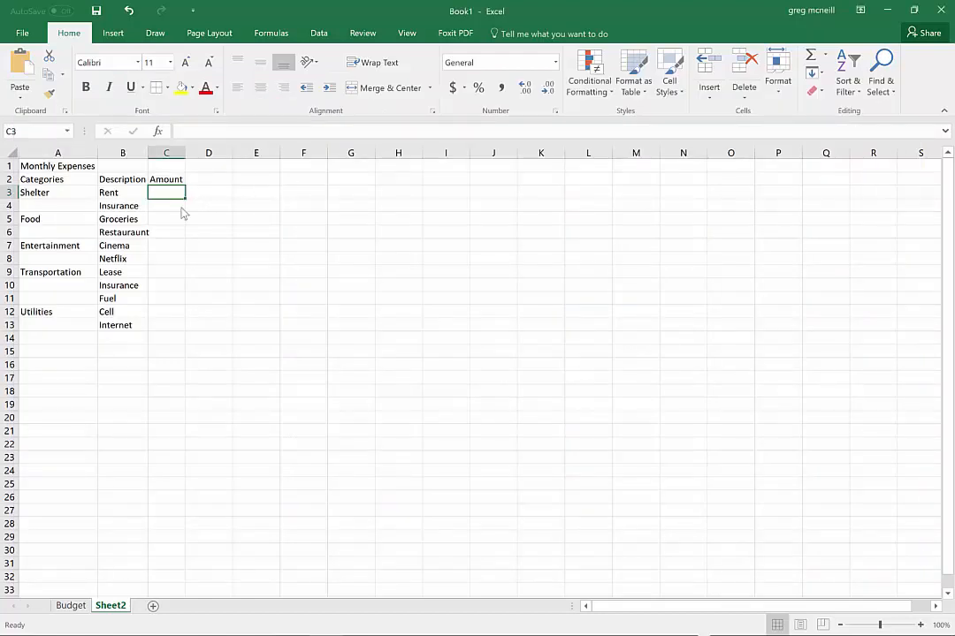
type("1500")
key("Return")
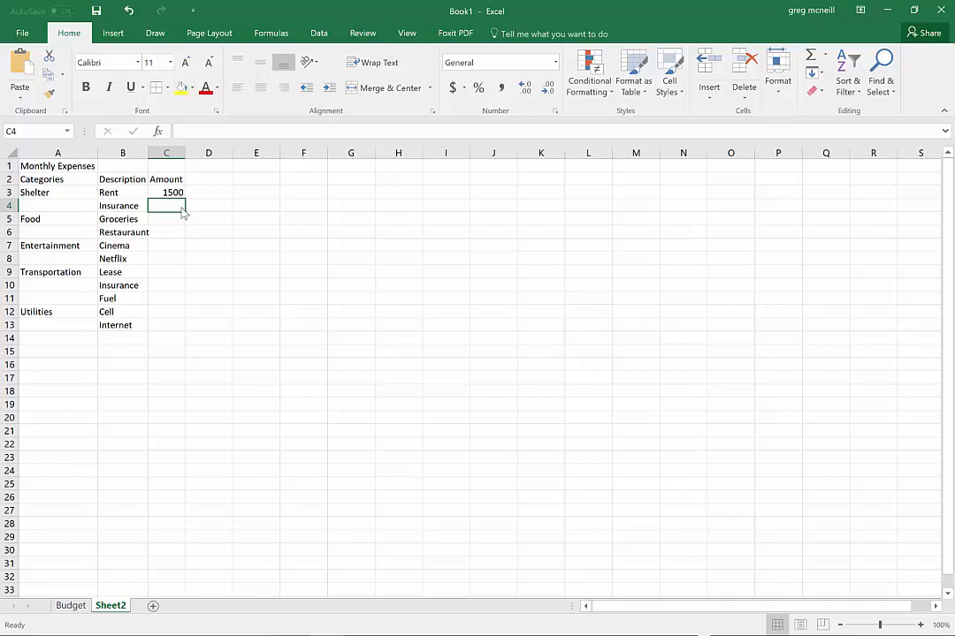
type("100")
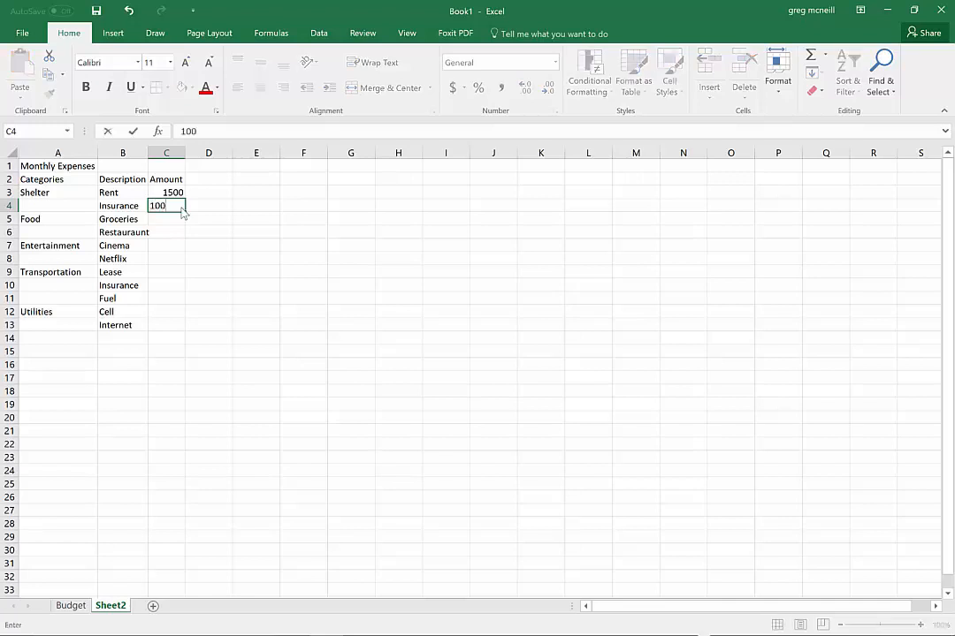
key("Return")
Enter the Food amounts 200 in C5 and 50 in C6, and autofit the width of column B
type("200")
key("Return")
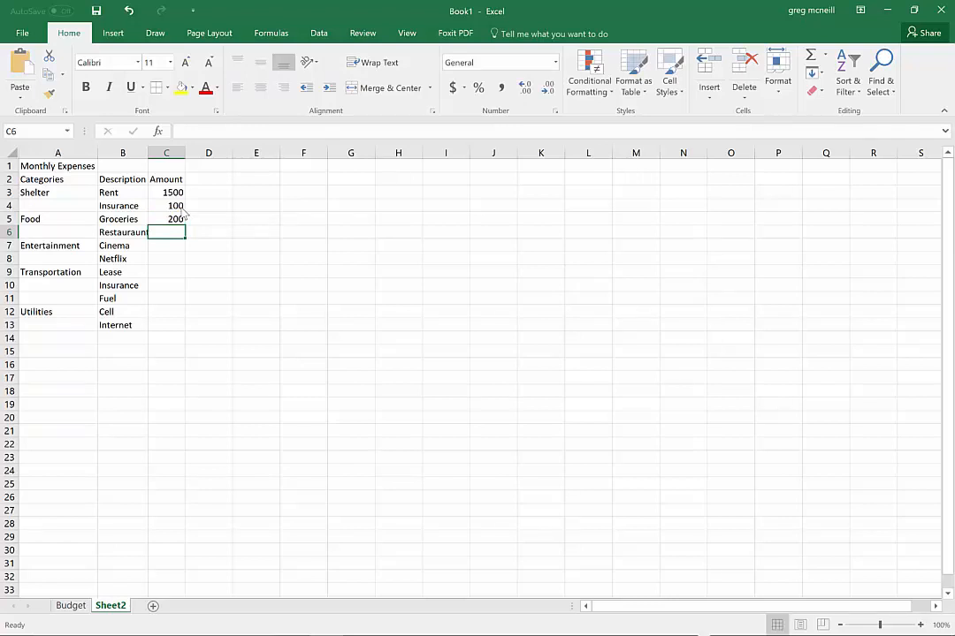
type("50")
key("Return")
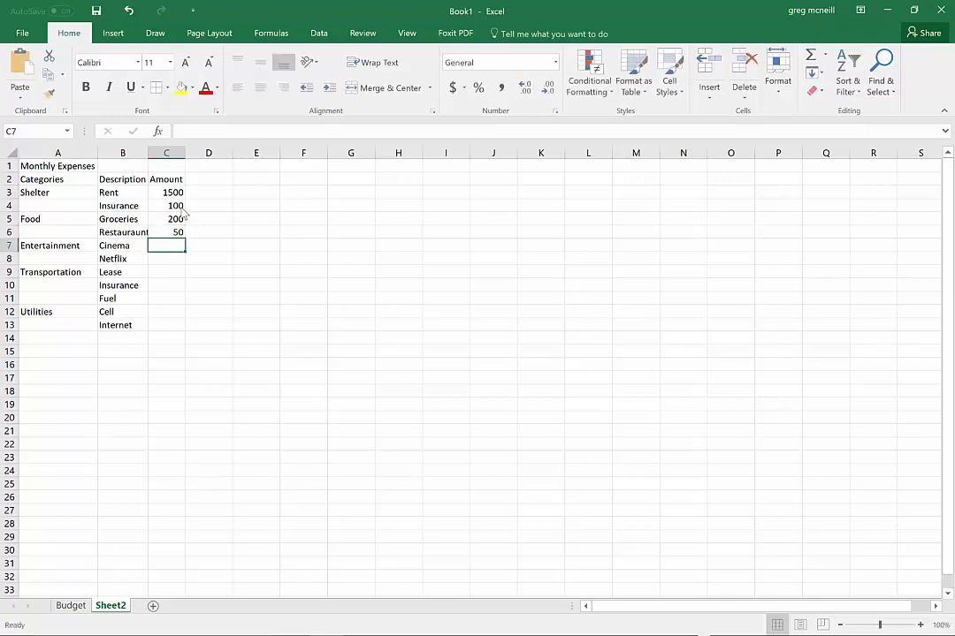
double_click(148, 153)
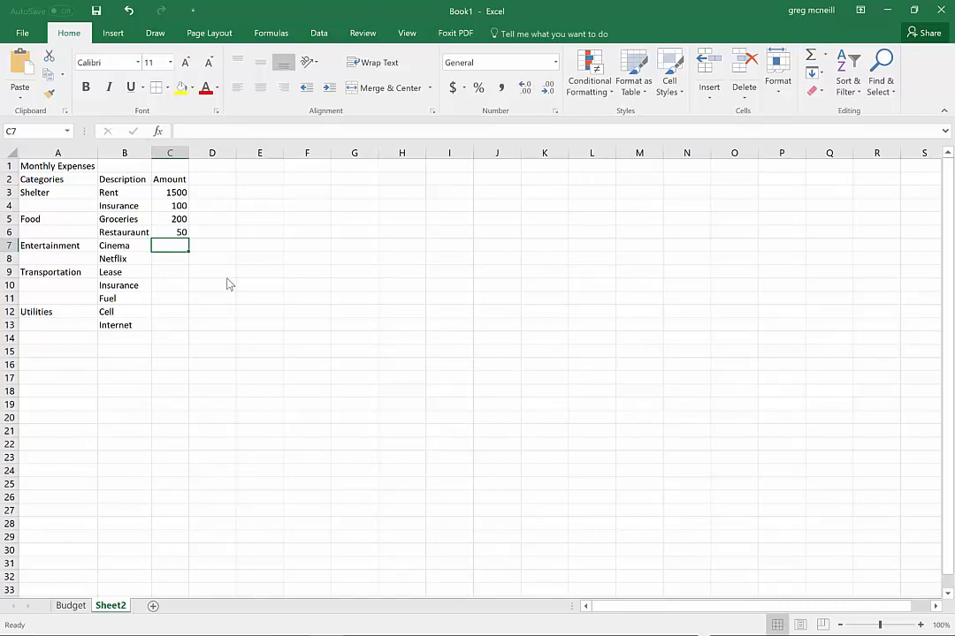
Enter the Entertainment amounts: 60 for Cinema in C7 and 10 for Netflix in C8
type("60")
key("Return")
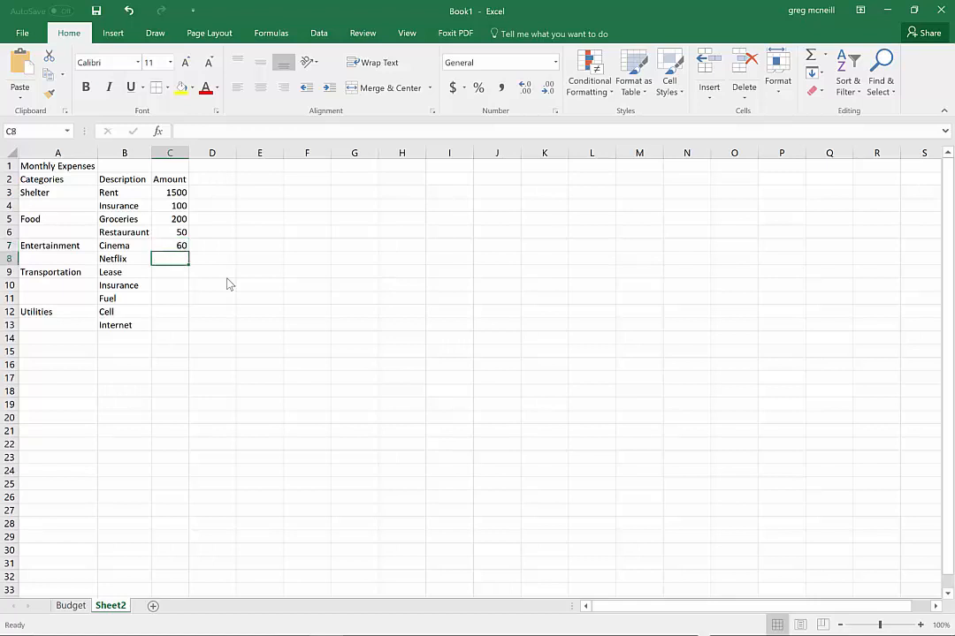
type("10")
key("Return")
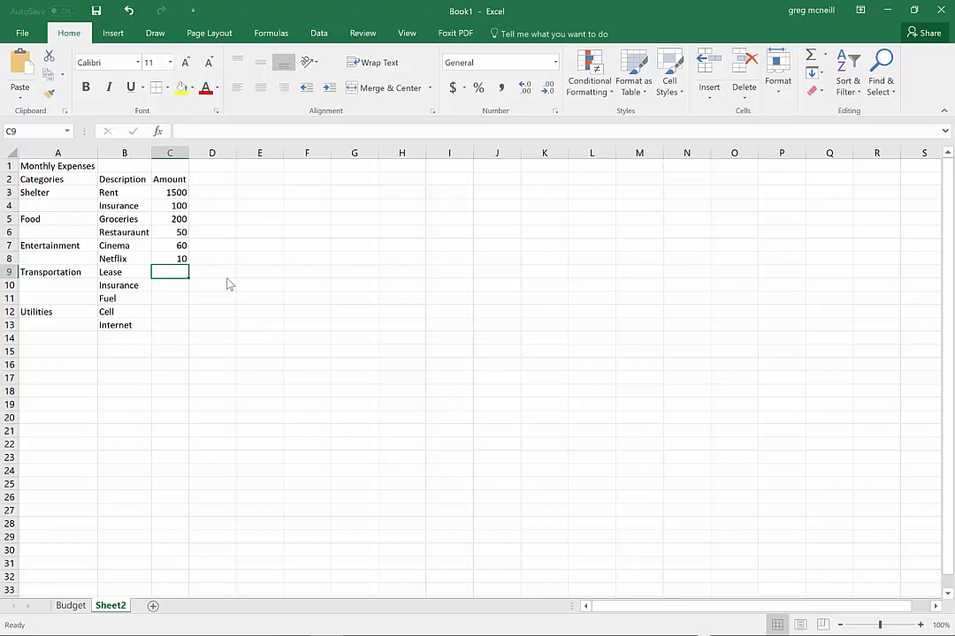
Enter the Transportation amounts 500 for Lease in C9 and 200 for Insurance in C10
type("500")
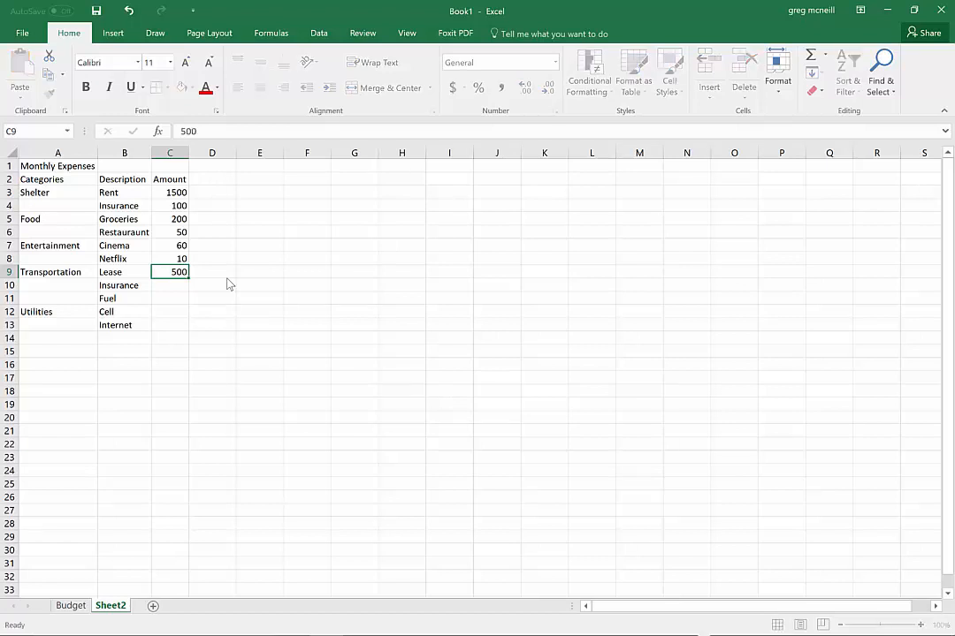
key("Return")
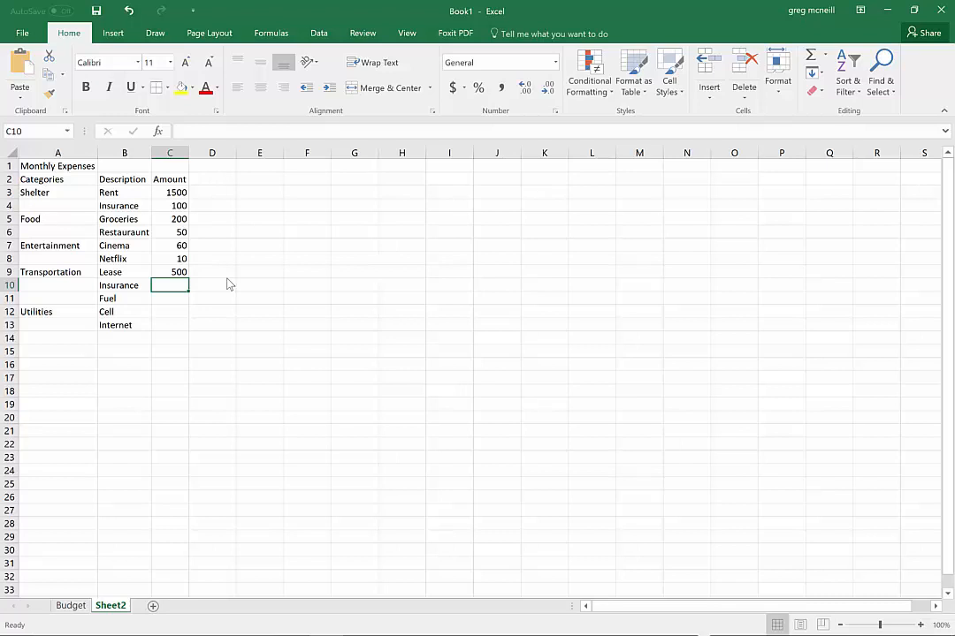
type("200")
key("Return")
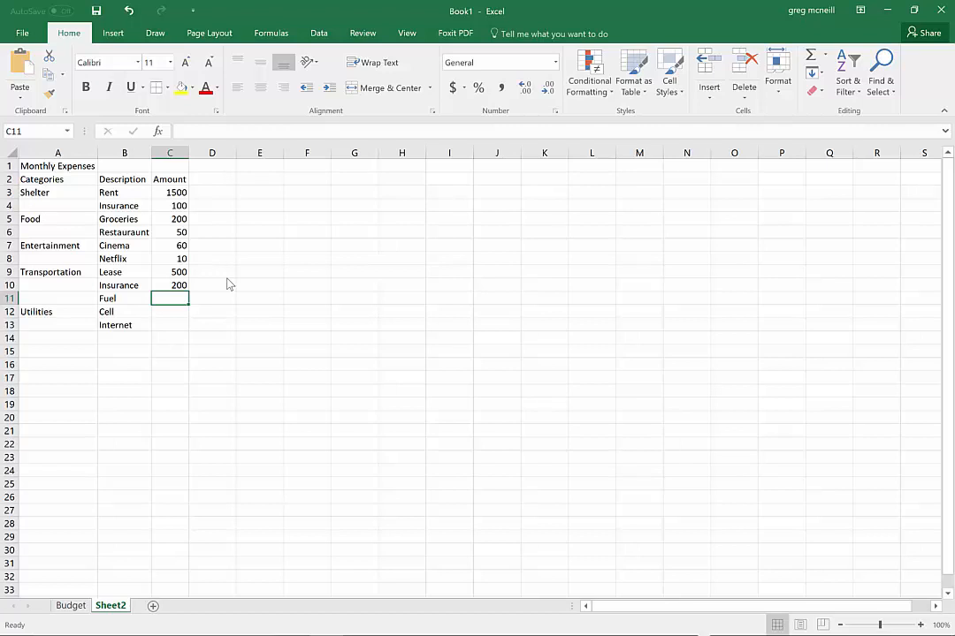
Enter the remaining amounts: 100 for Fuel in C11, 100 for Cell in C12 and 100 for Internet in C13
type("100")
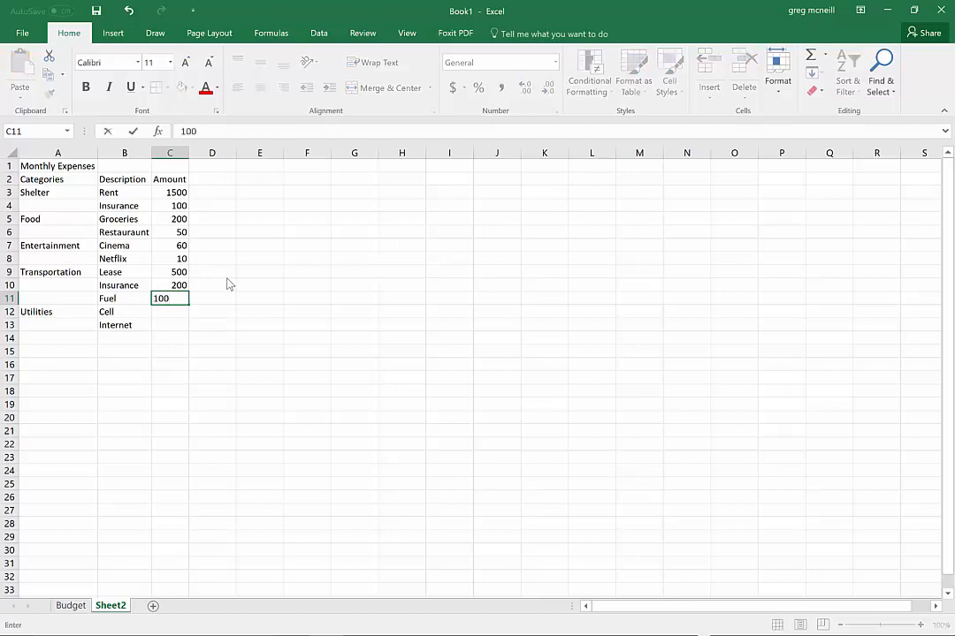
key("Return")
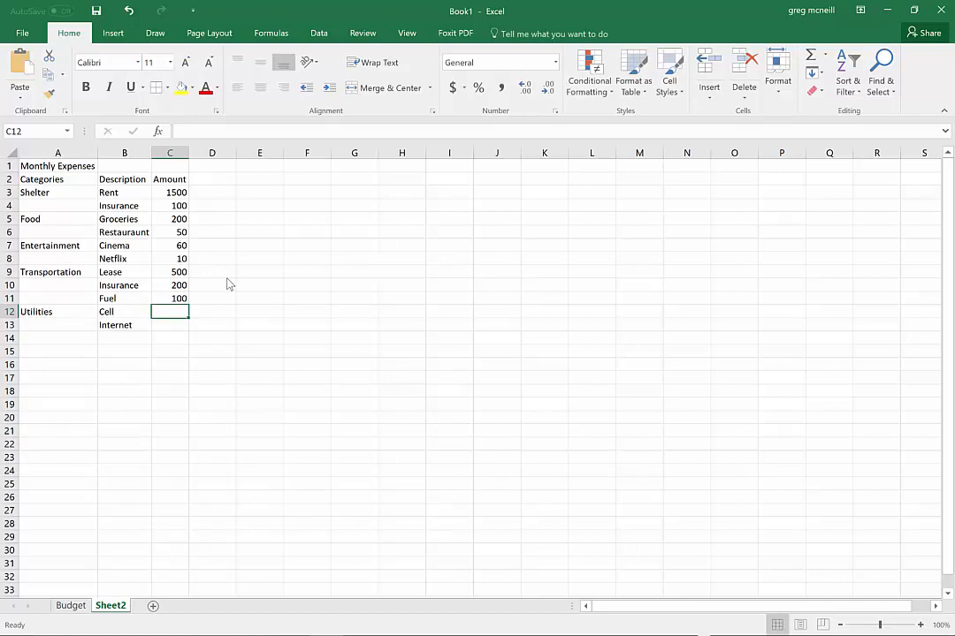
type("100")
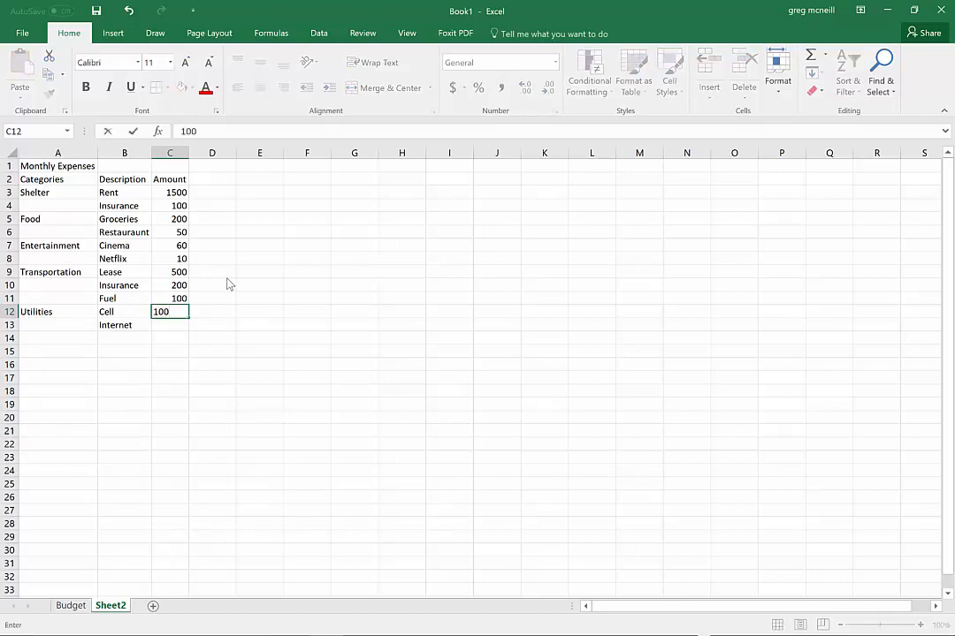
key("Return")
key("Return")
key("Up")
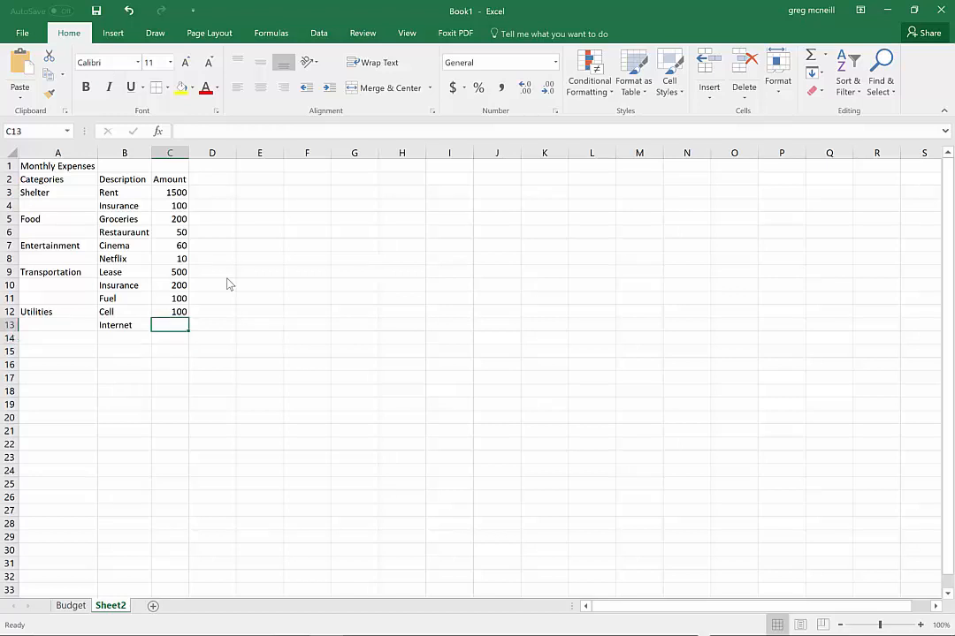
type("100")
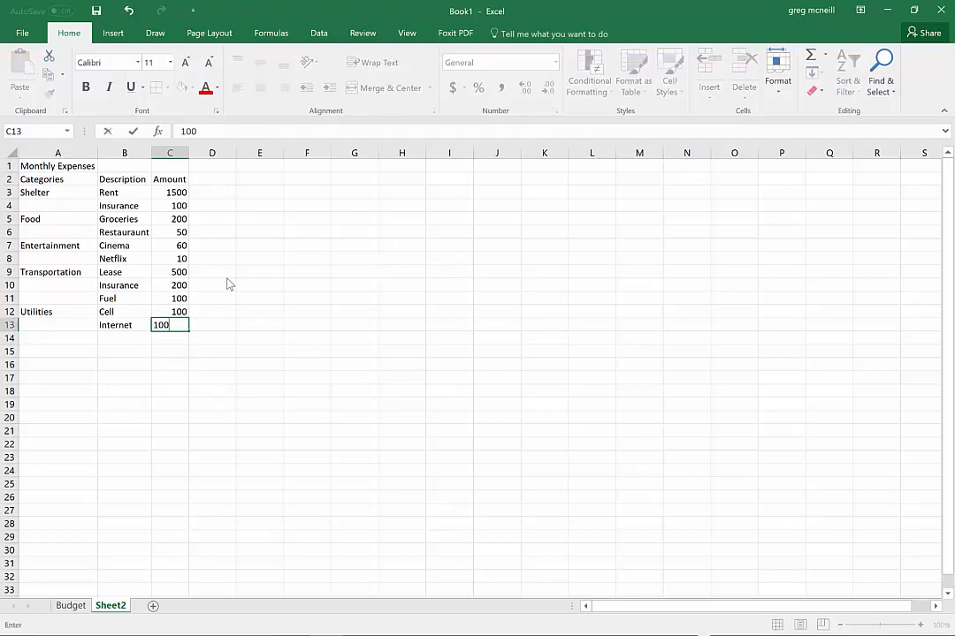
key("Return")
Add a TV entry under Utilities in B14 with an amount of 50 in C14
key("Left")
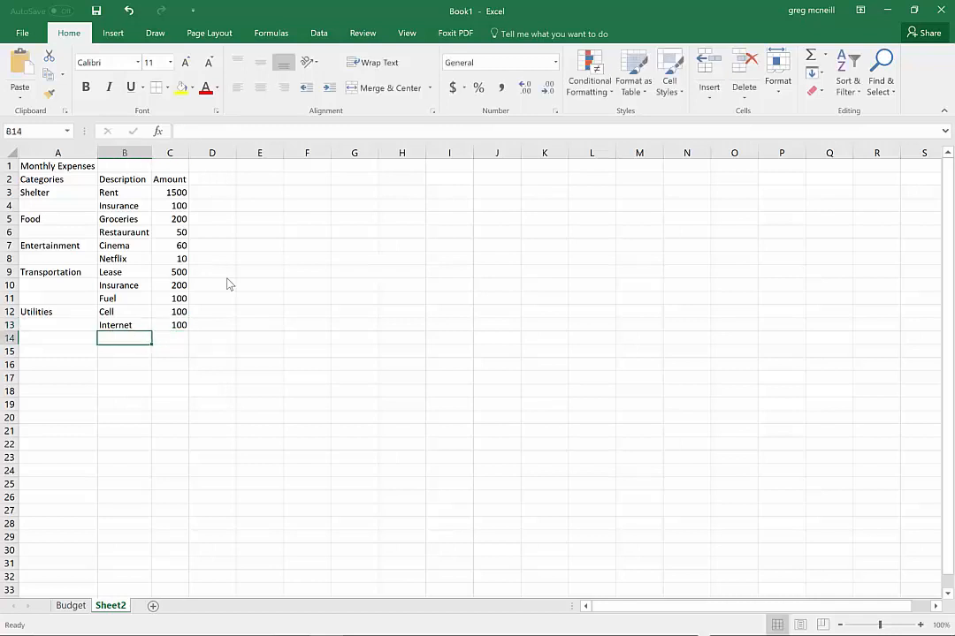
type("TV")
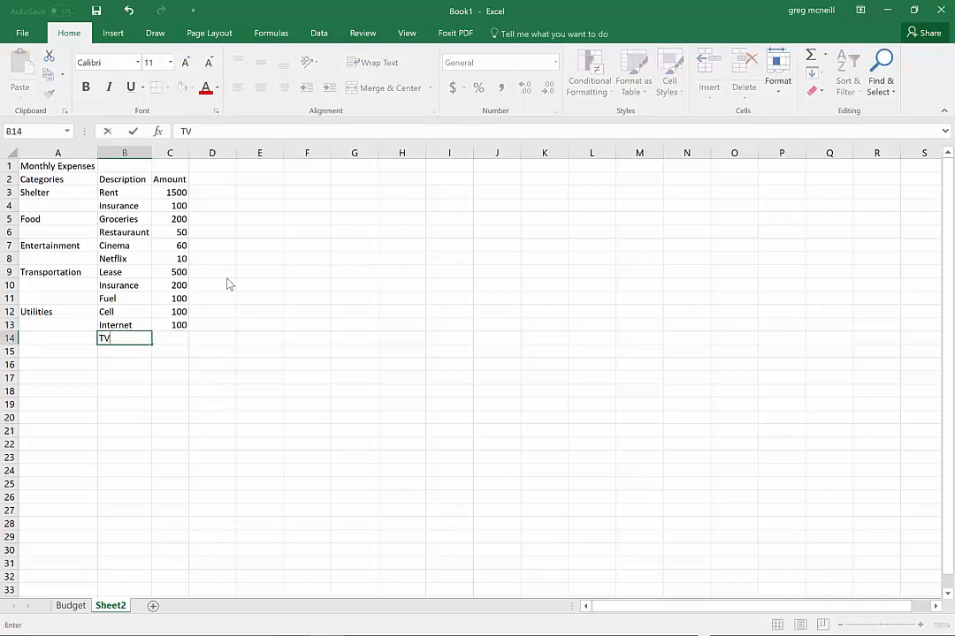
key("Tab")
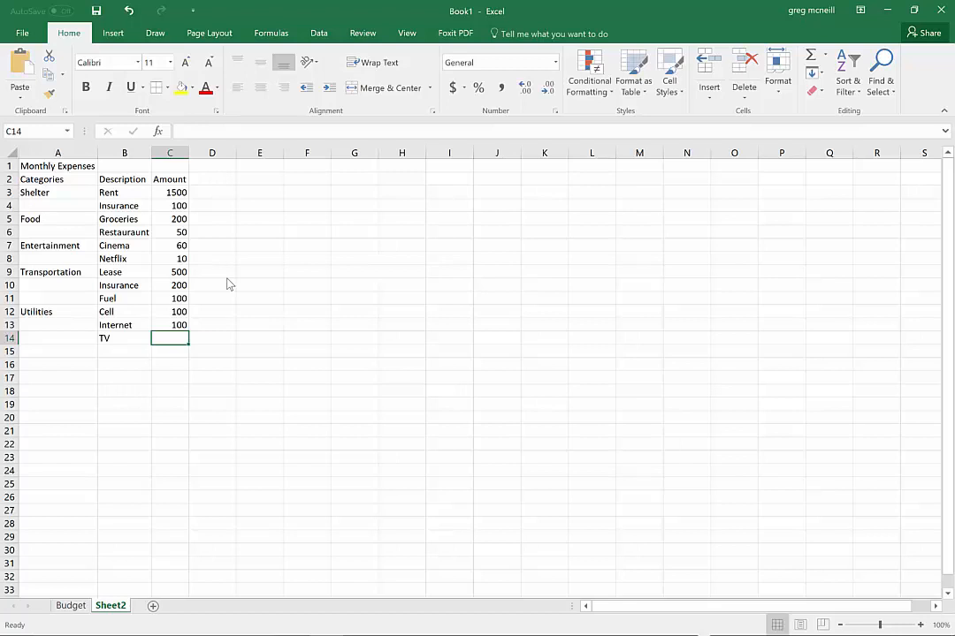
type("50")
key("Return")
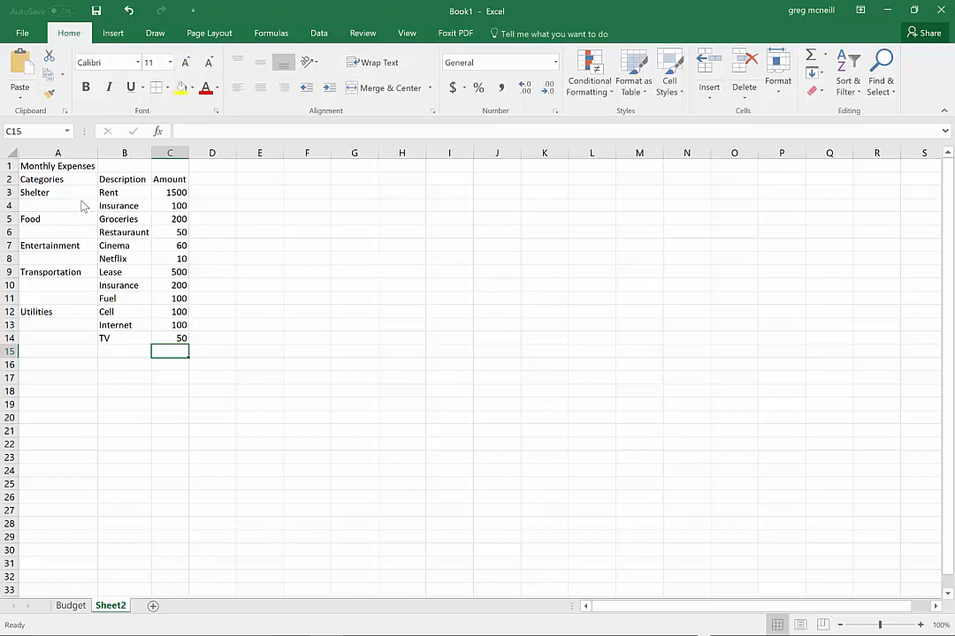
Increase the font size of the Monthly Expenses title in A1 to 14
left_click(47, 166)
left_click(189, 63)
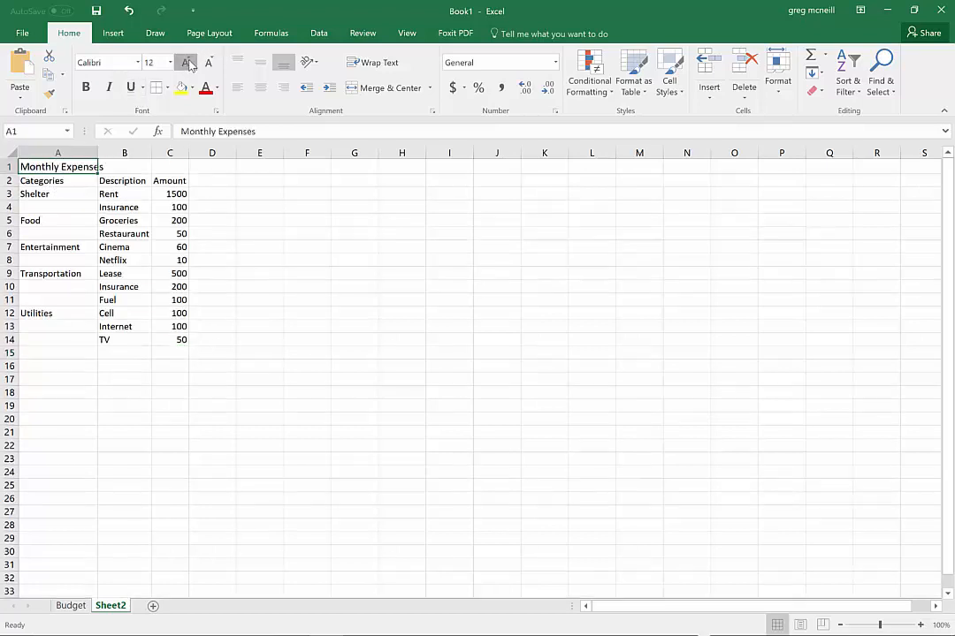
left_click(189, 64)
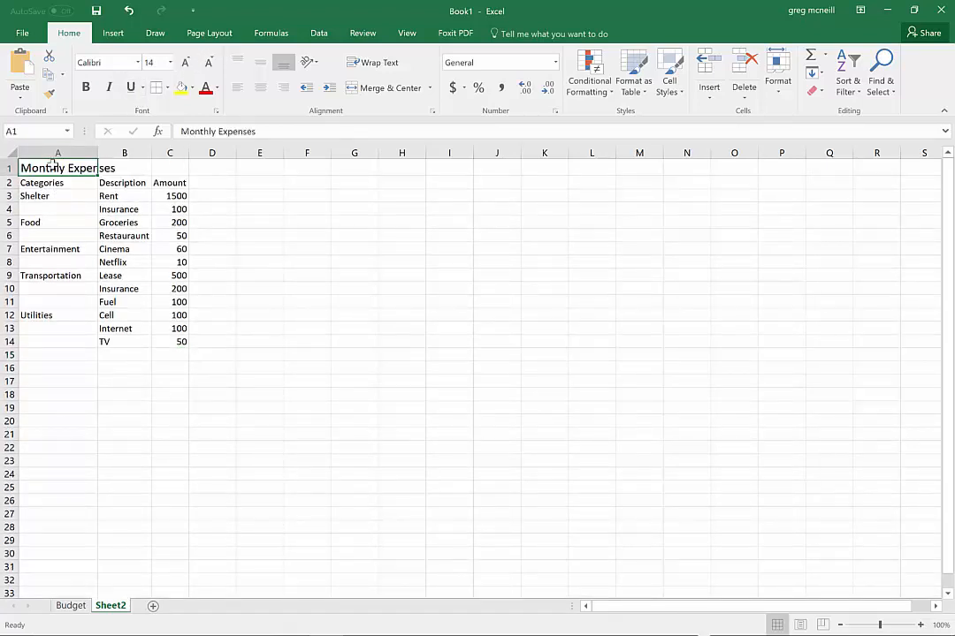
Cut the title text from A1 to rename Sheet2 as Monthly Expenses, and delete the emptied row 1
left_click(255, 132)
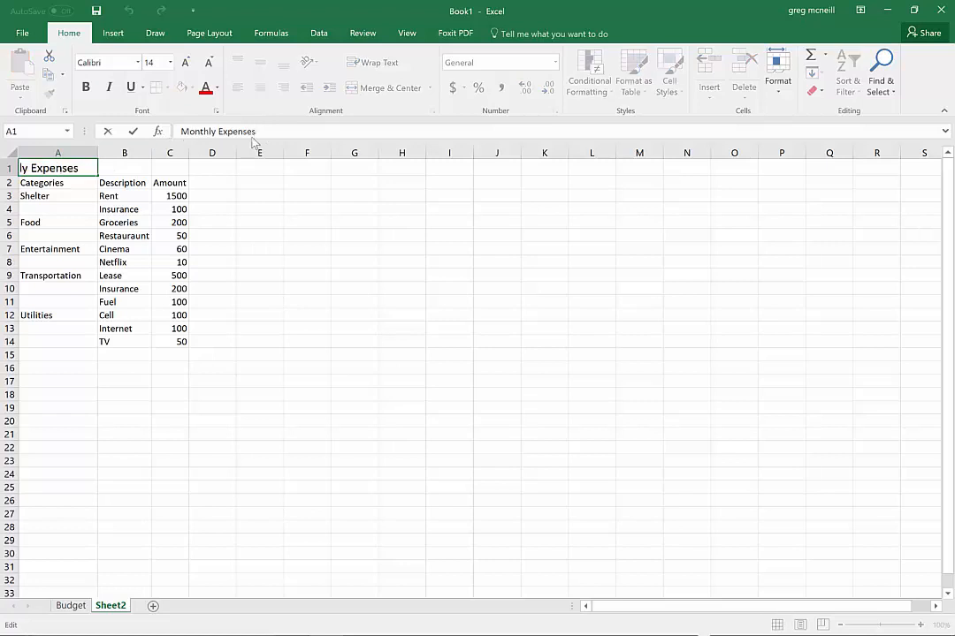
left_click_drag(261, 132, 187, 134)
key("ctrl+c")
key("BackSpace")
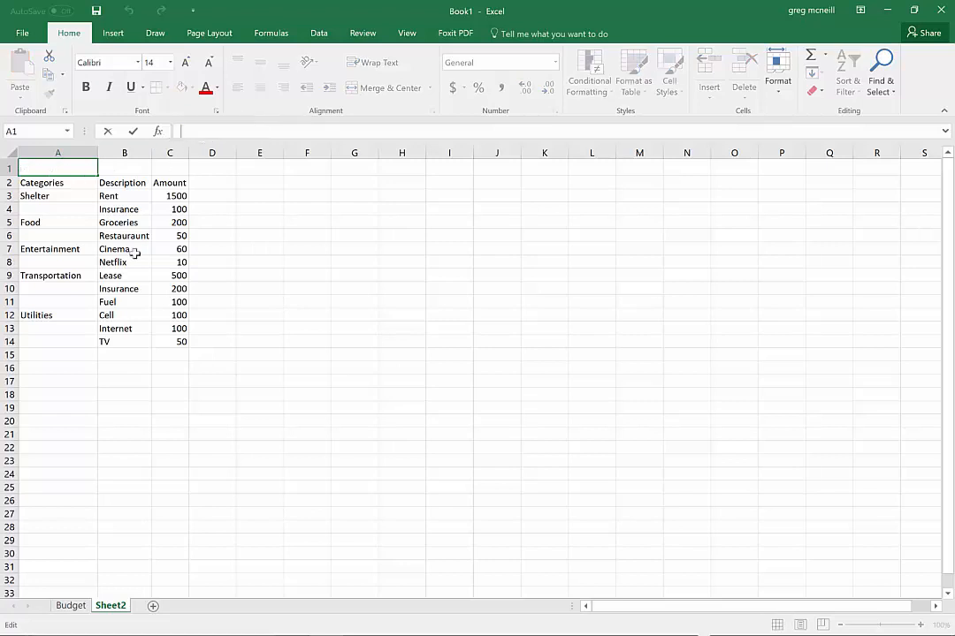
double_click(121, 606)
key("ctrl+v")
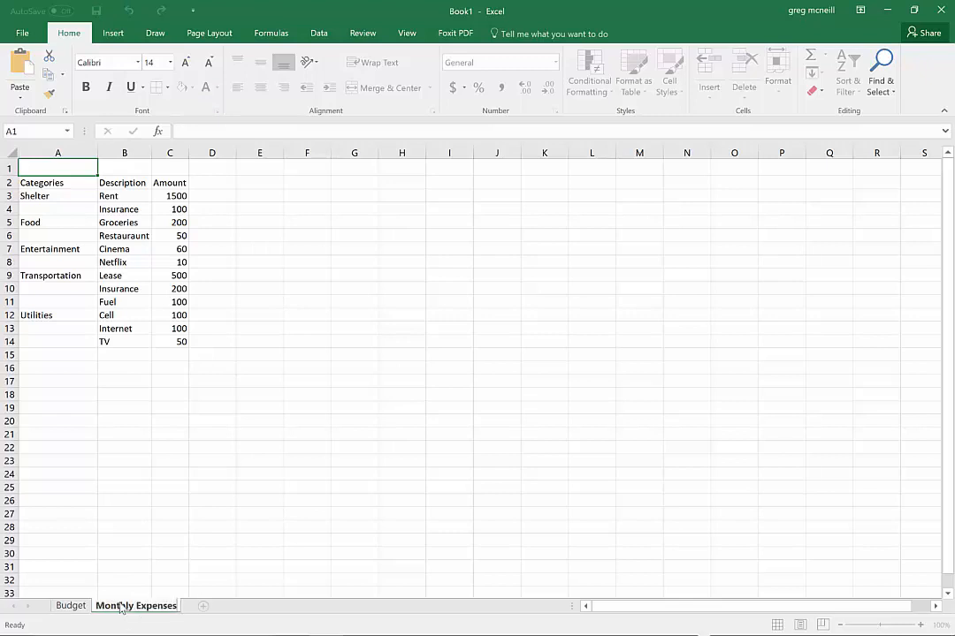
left_click(9, 167)
left_click(745, 70)
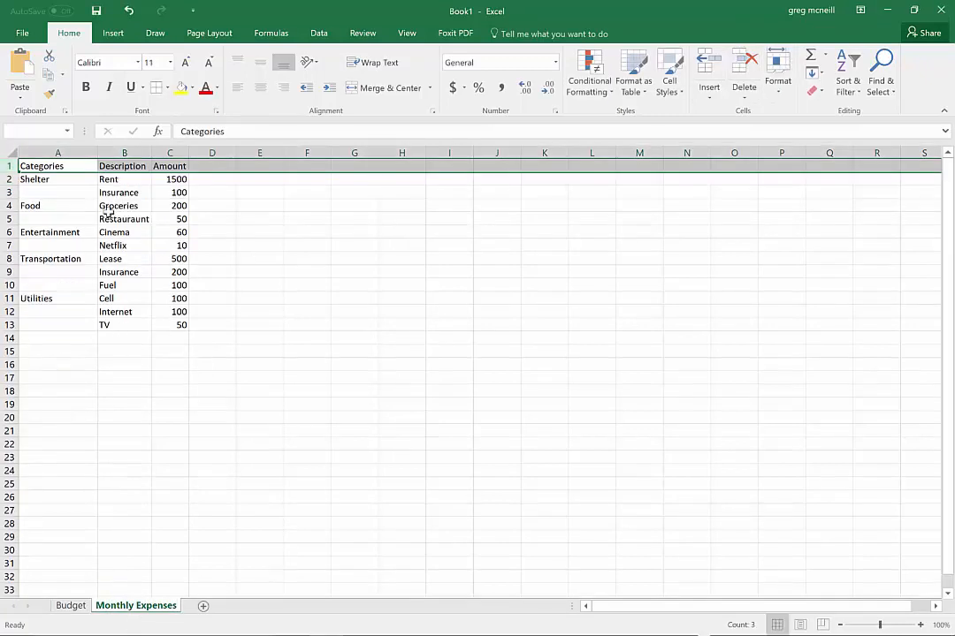
Make the category cells A1:A11 and the Description and Amount headers in B1:C1 bold
left_click_drag(45, 167, 43, 298)
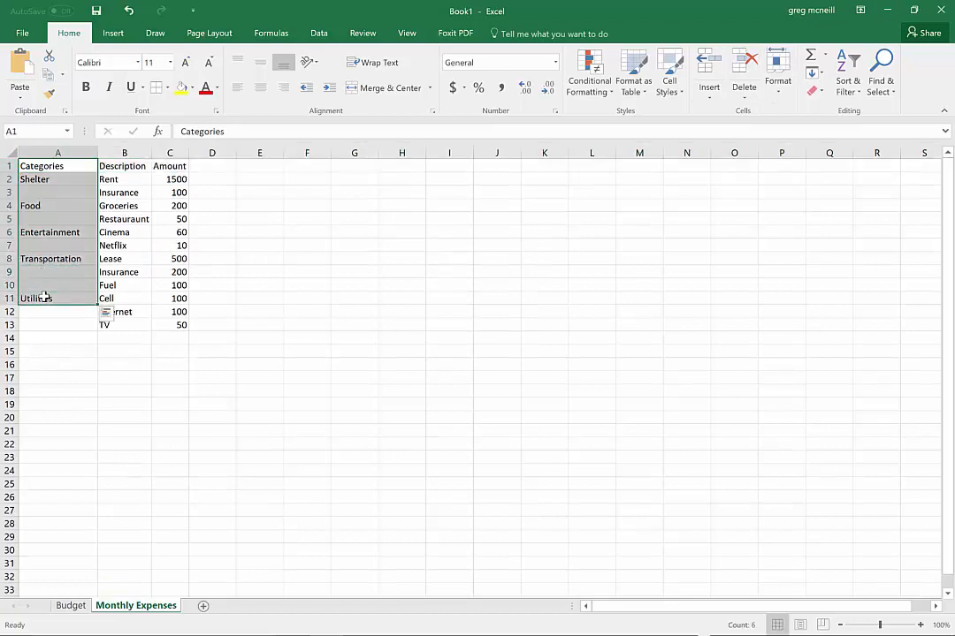
key("ctrl+b")
left_click(144, 197)
left_click_drag(133, 165, 159, 165)
key("ctrl+b")
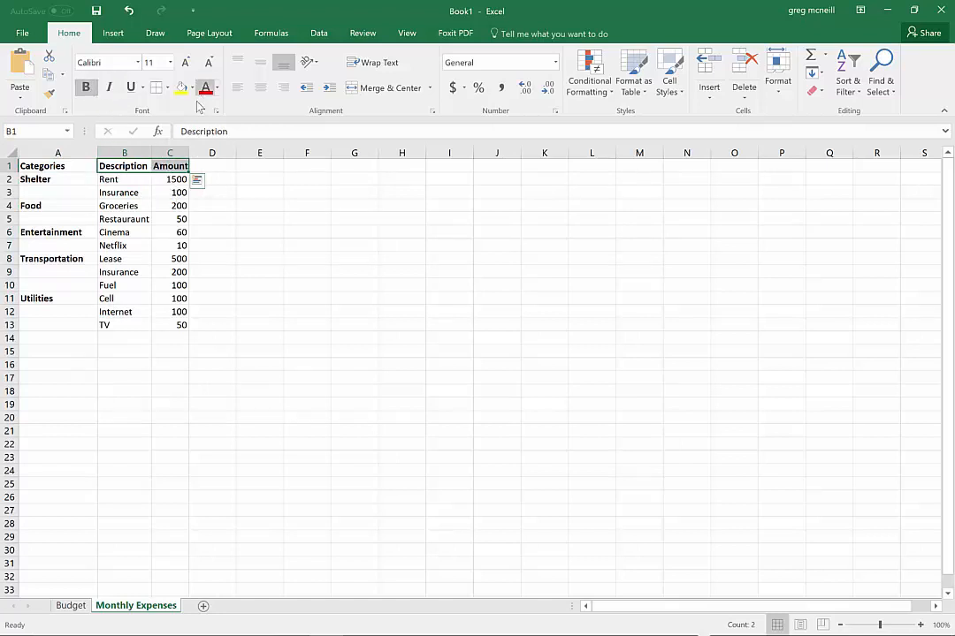
Set row 1 and column A together to font size 16 and underline them
left_click(9, 165)
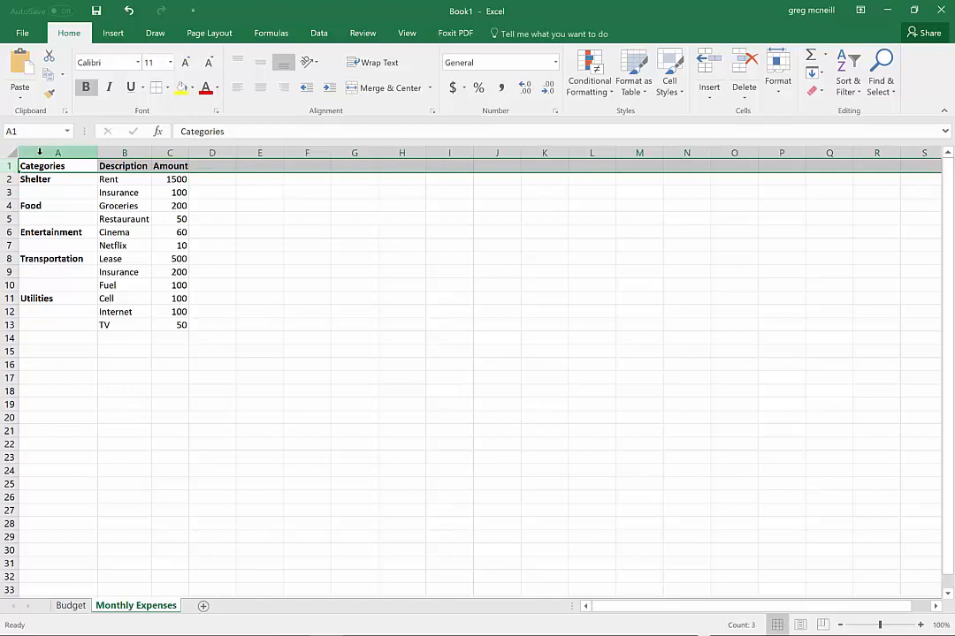
left_click(39, 152, "ctrl")
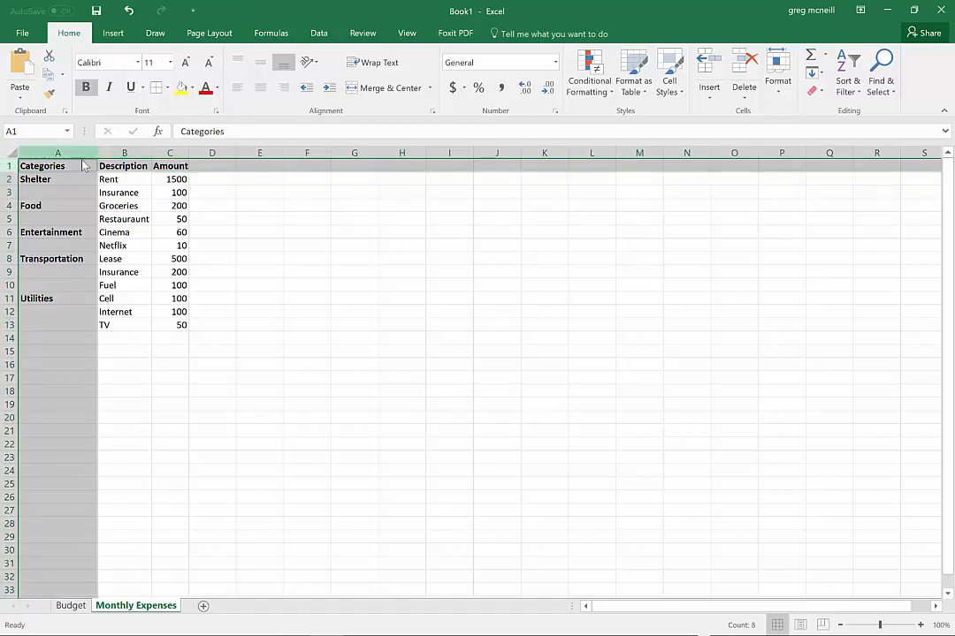
left_click(186, 63)
left_click(186, 63)
left_click(185, 63)
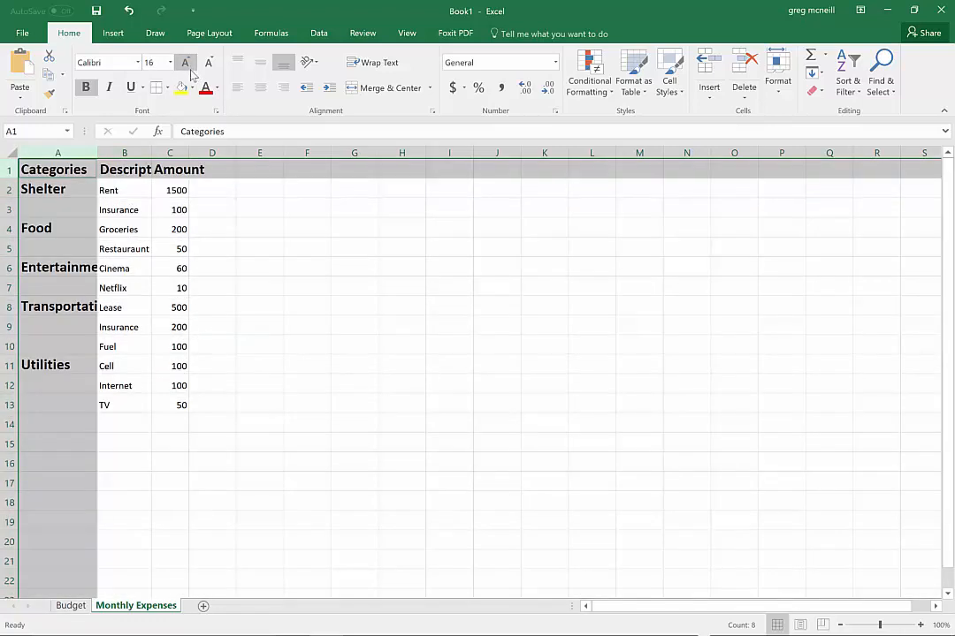
left_click(131, 87)
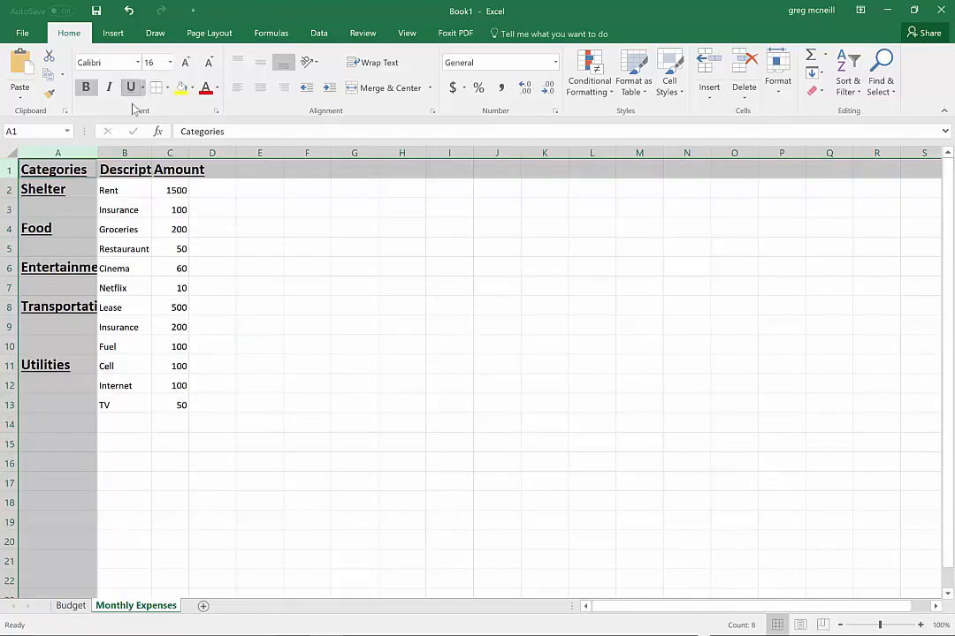
Autofit the widths of columns A, B and C to their contents
double_click(97, 152)
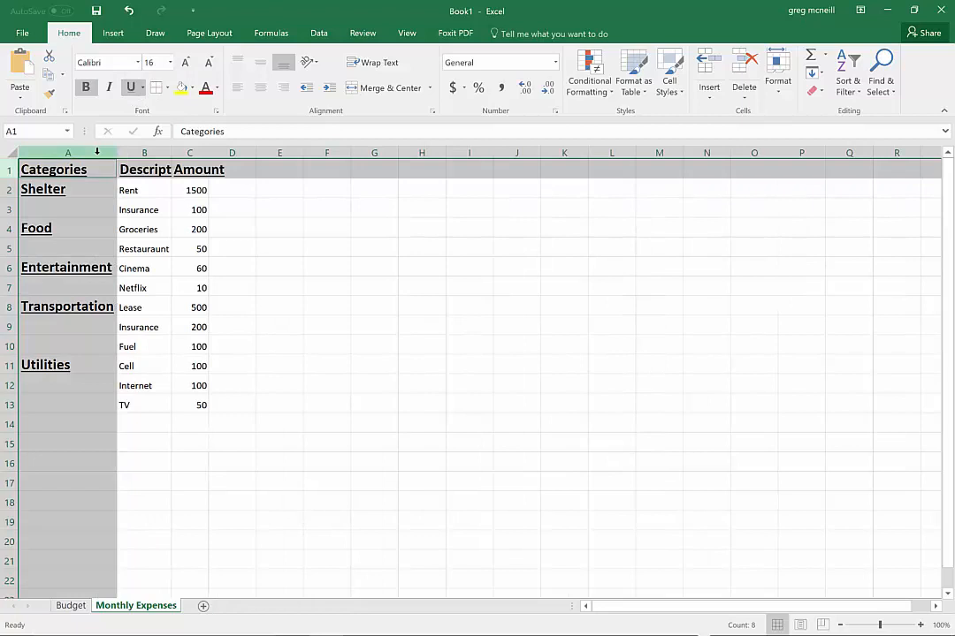
double_click(172, 152)
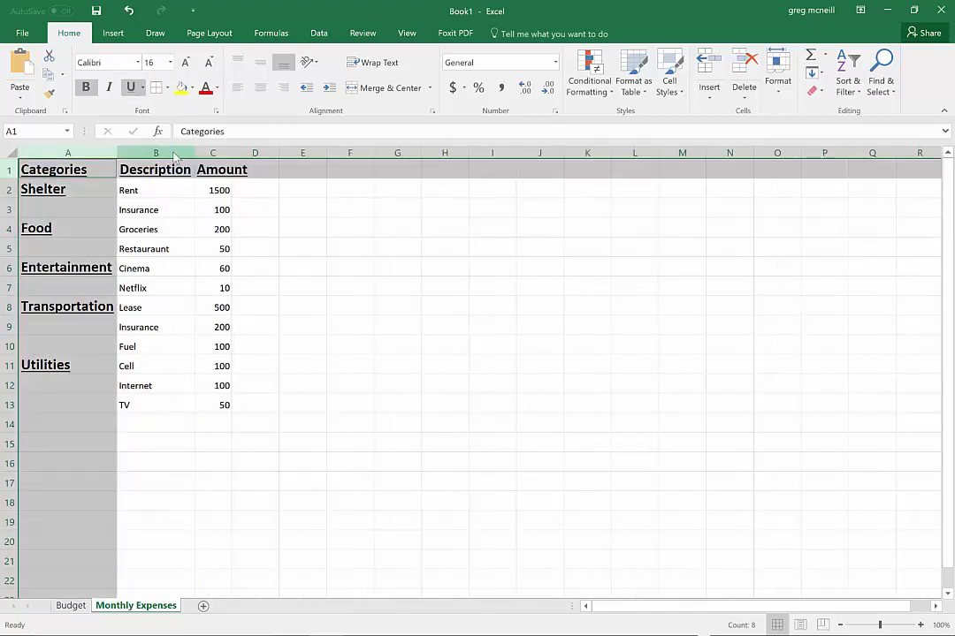
double_click(234, 153)
left_click(230, 186)
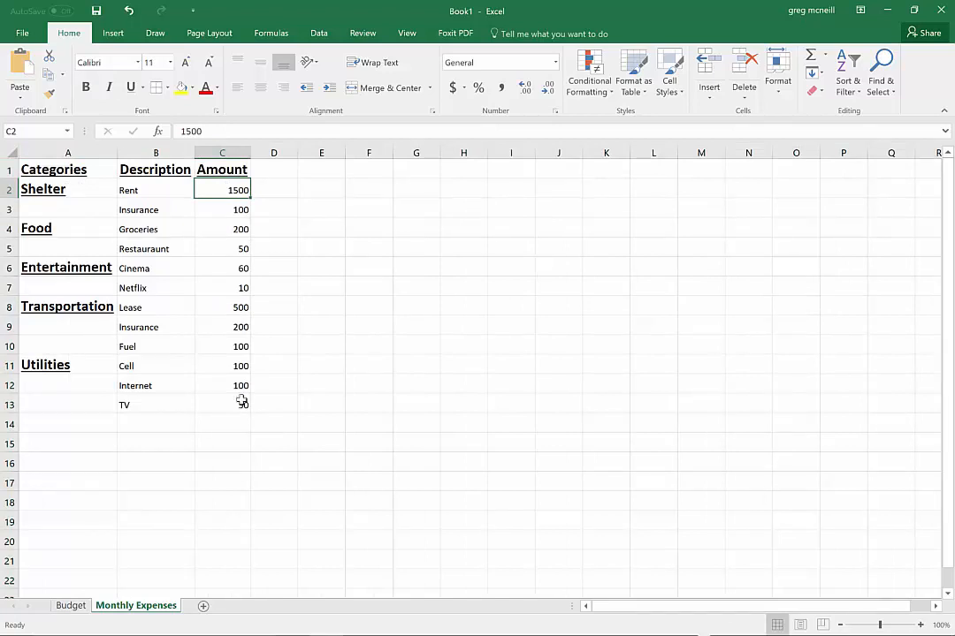
left_click_drag(241, 402, 183, 295)
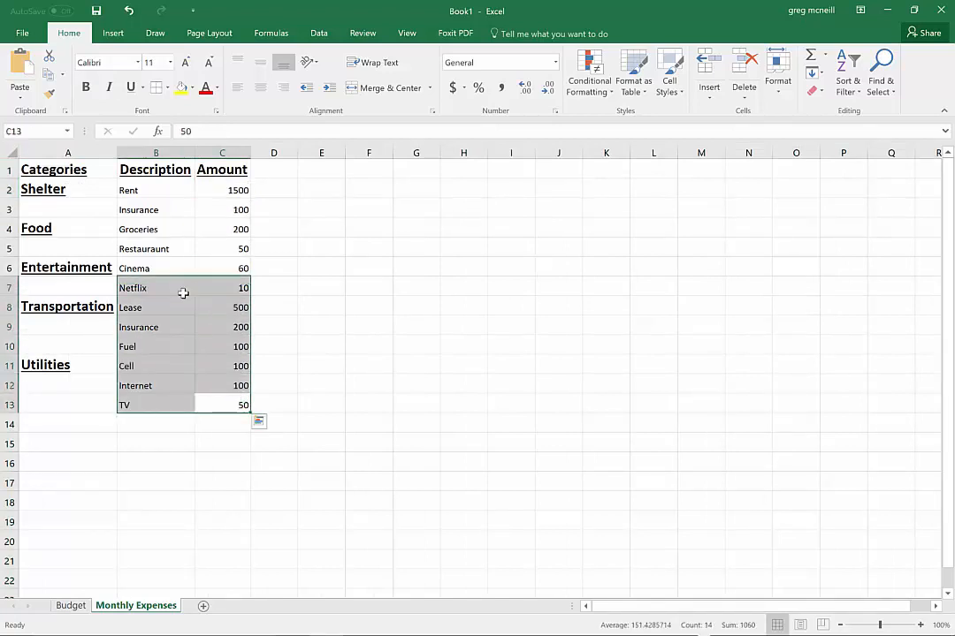
left_click(342, 386)
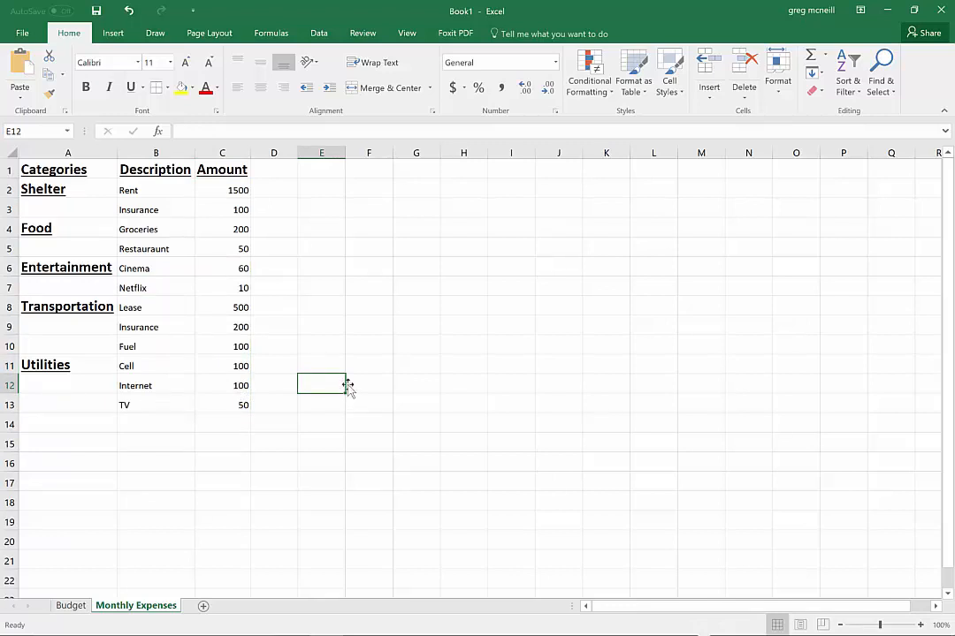
Set the whole expenses table A1:C13 as the print area and open the print preview
left_click_drag(241, 406, 48, 168)
left_click(208, 33)
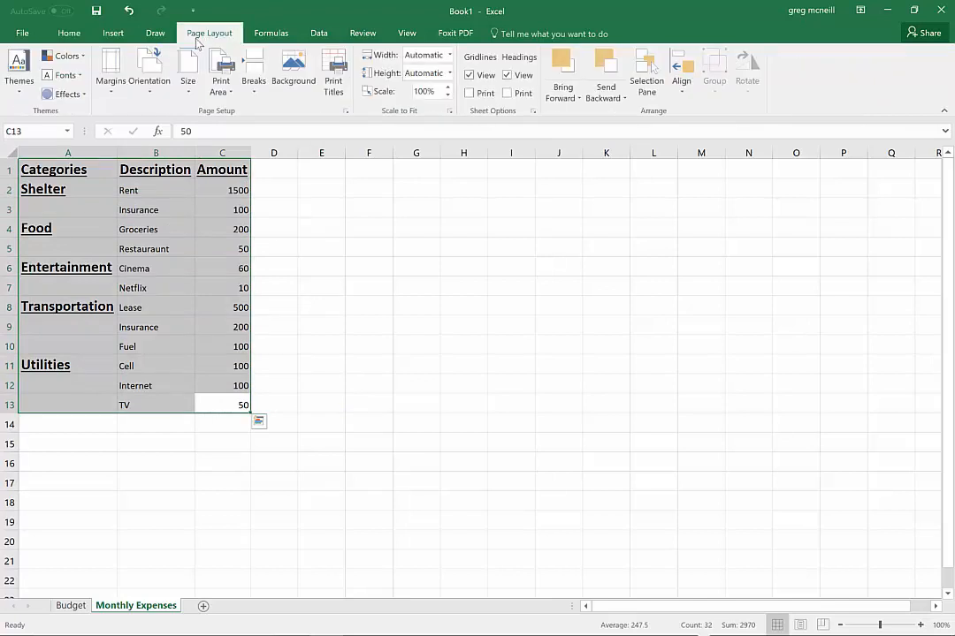
left_click(226, 93)
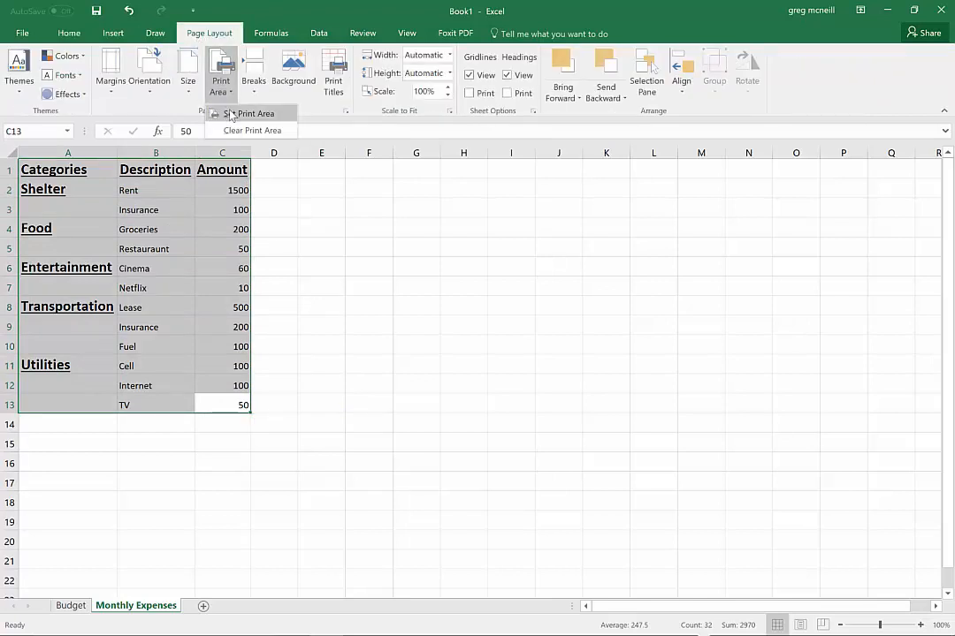
left_click(231, 114)
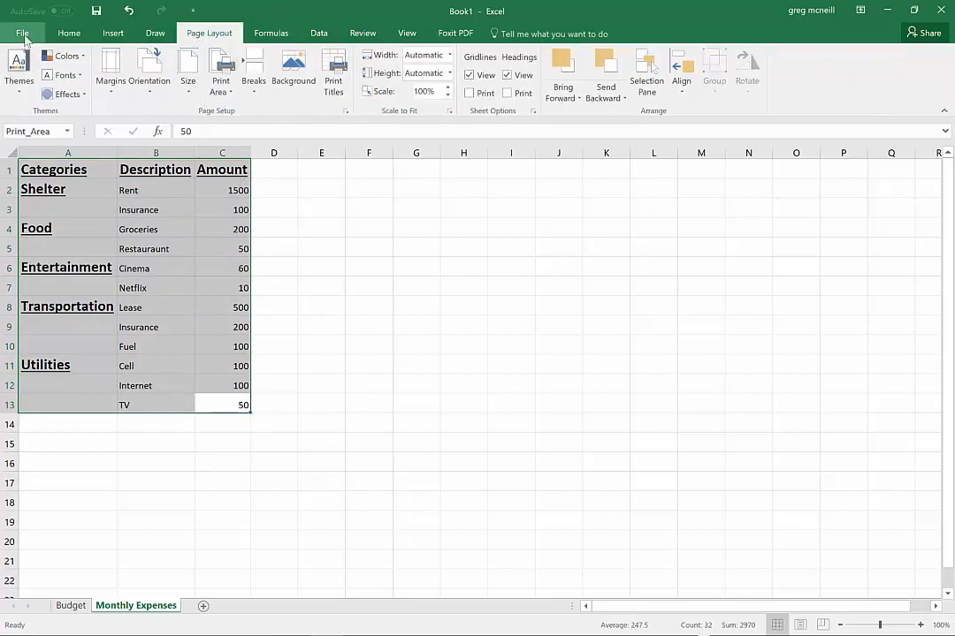
left_click(23, 33)
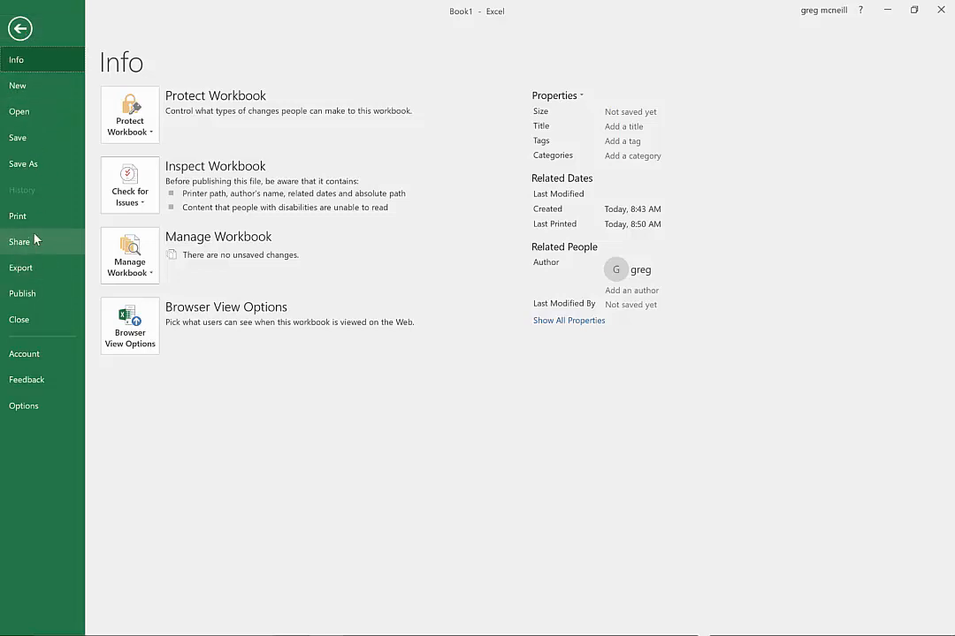
left_click(30, 216)
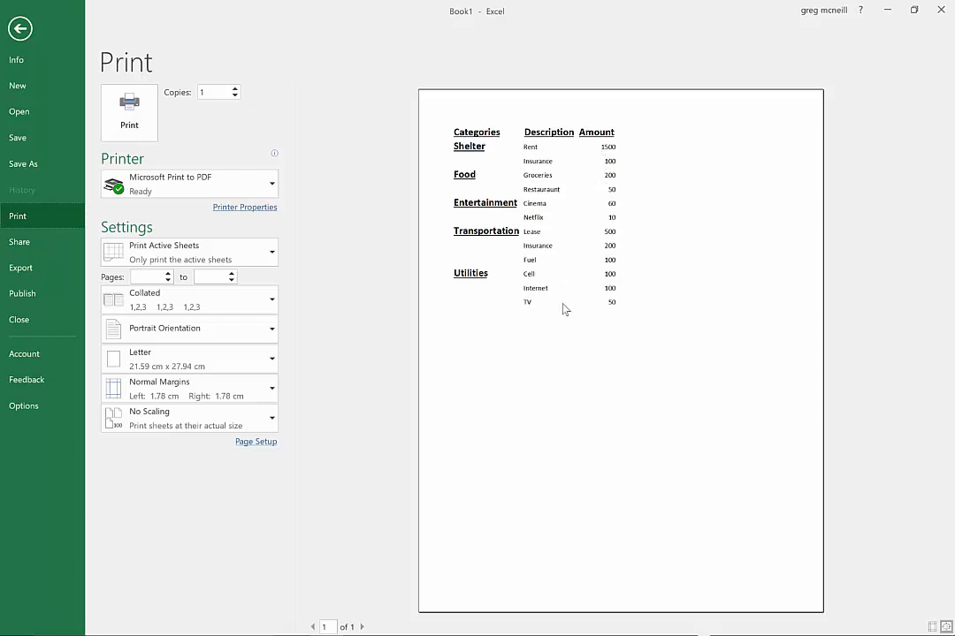
Switch to Snipping Tool and capture a new snip of the expenses table in the print preview
key("alt+Tab")
key("alt+Tab")
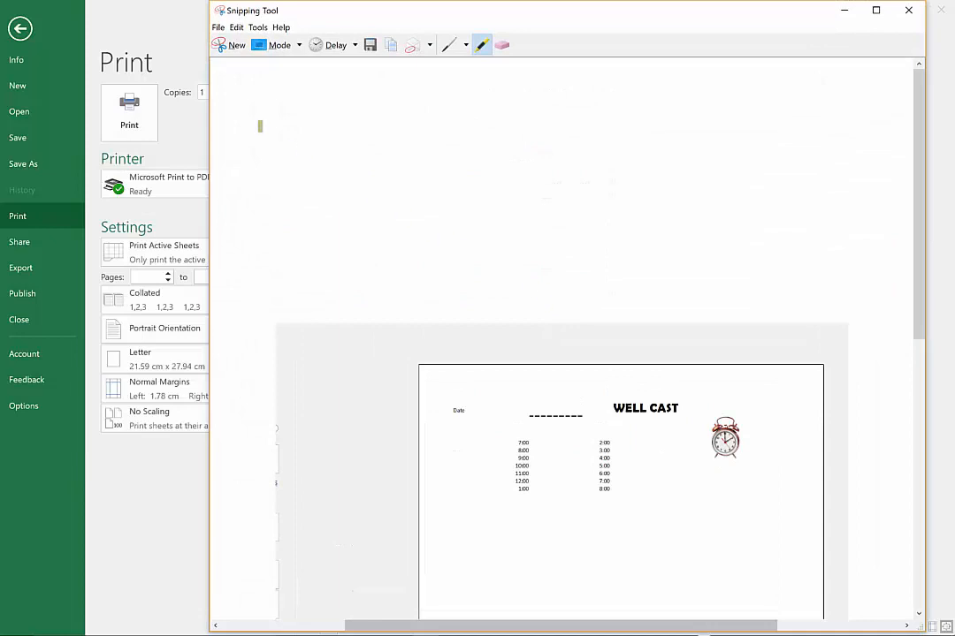
left_click(226, 44)
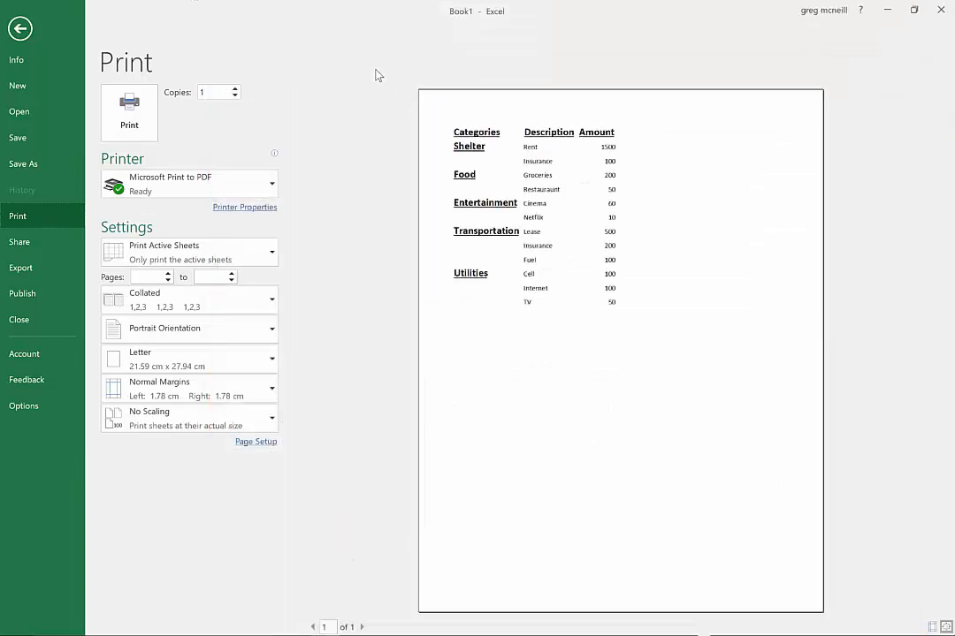
left_click_drag(383, 77, 671, 322)
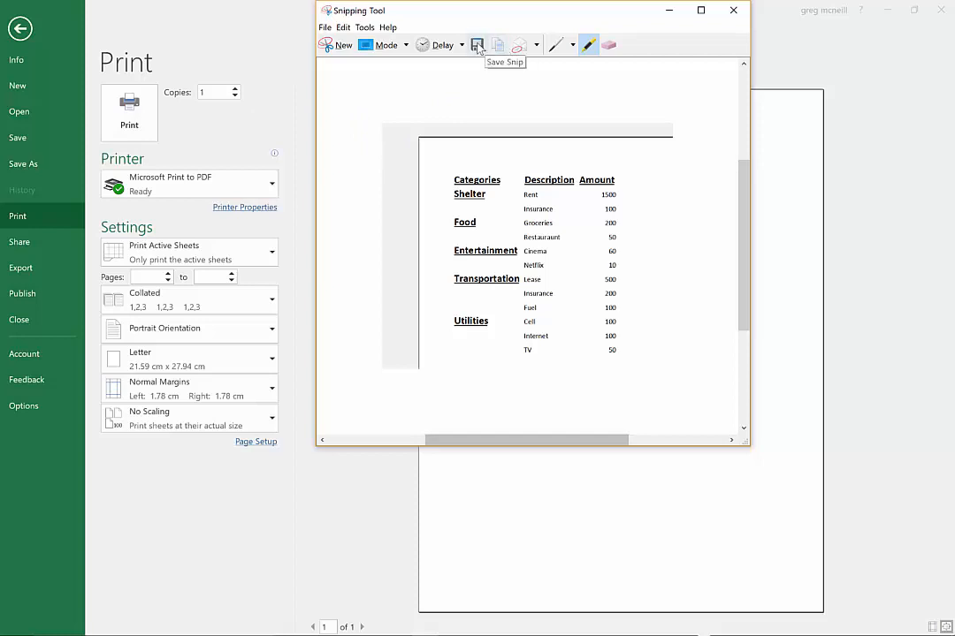
Check the budget naming instructions on the class page and save the snip in Pictures as Capture-budget- plus the student's first name, PNG format
left_click(477, 46)
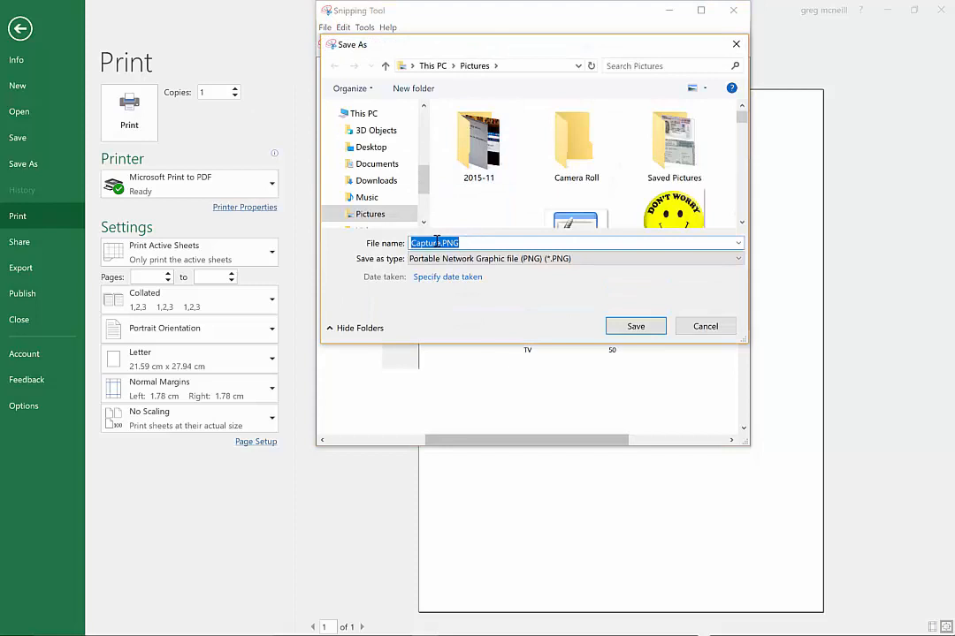
left_click(445, 243)
key("alt+Tab")
key("alt+Tab")
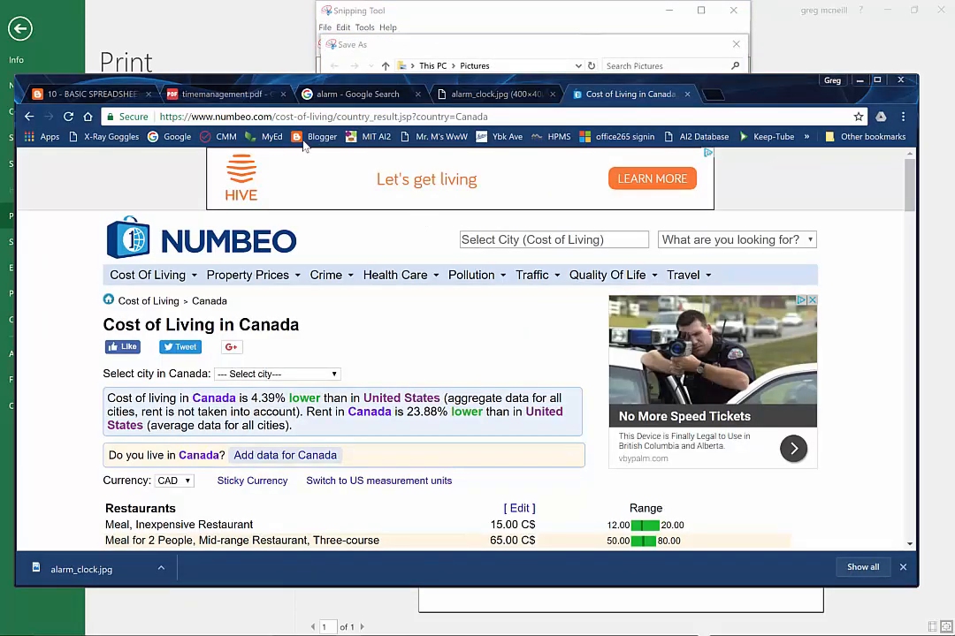
left_click(91, 91)
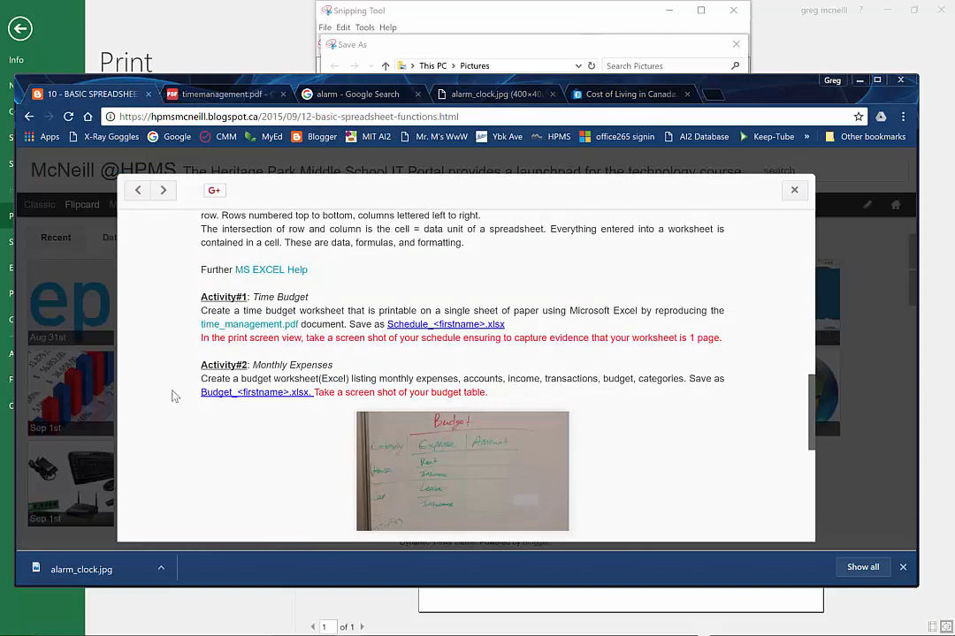
key("alt+Tab")
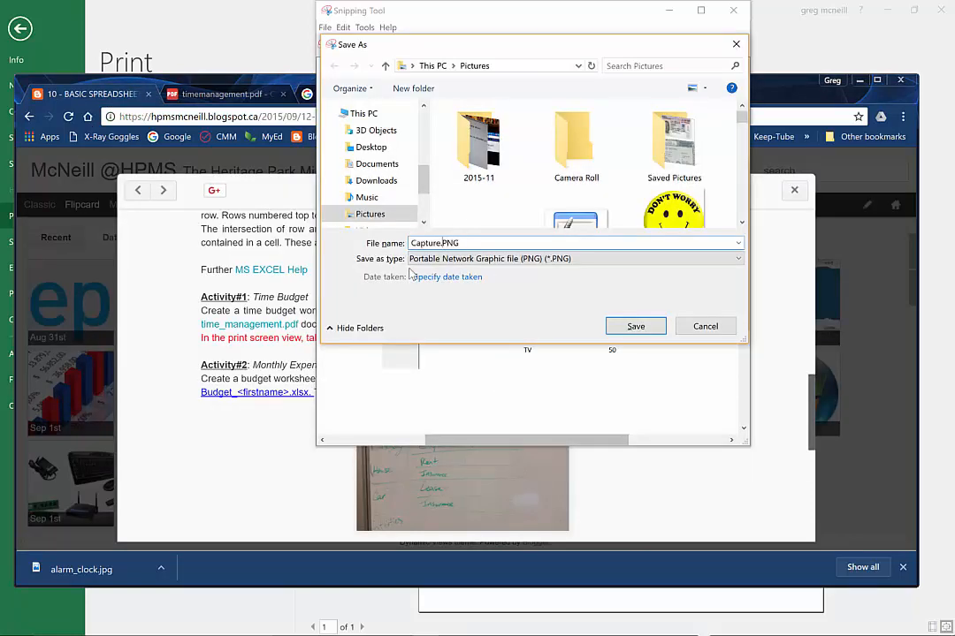
type("-budget-greg")
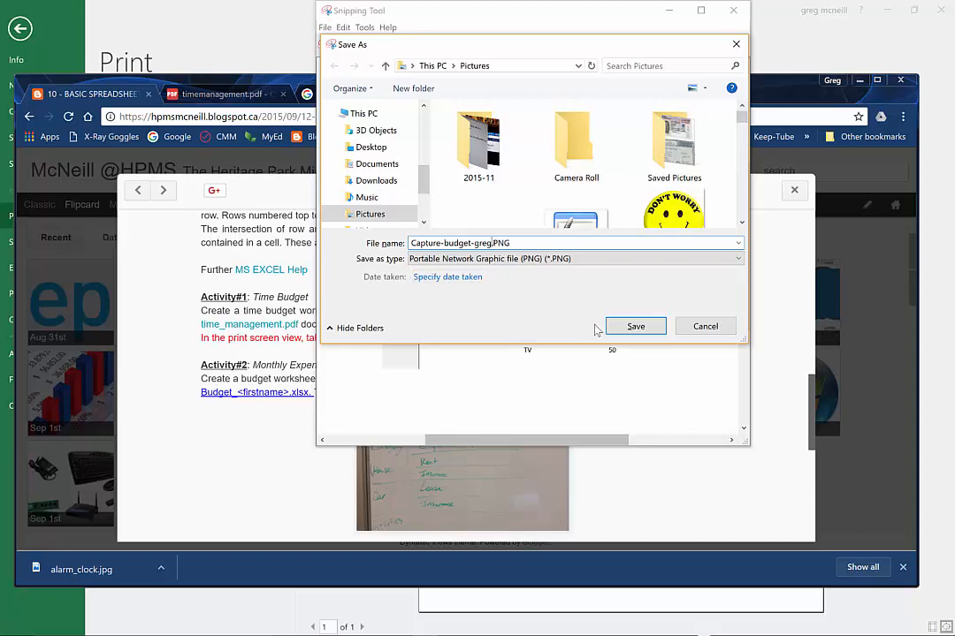
left_click(633, 326)
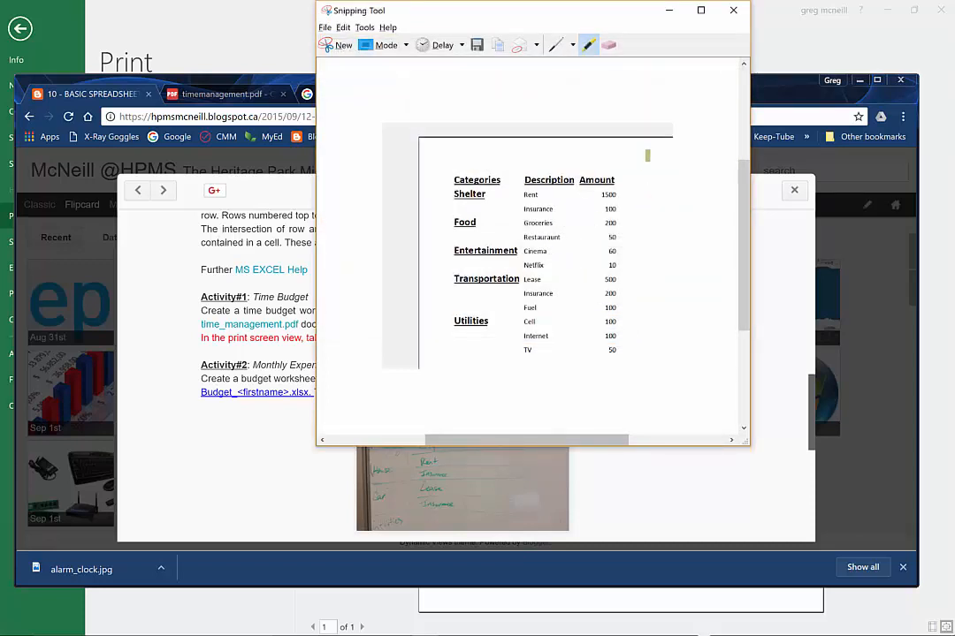
Switch to Chrome, open Gmail in a new tab and start a new message
key("alt+Tab")
left_click(710, 95)
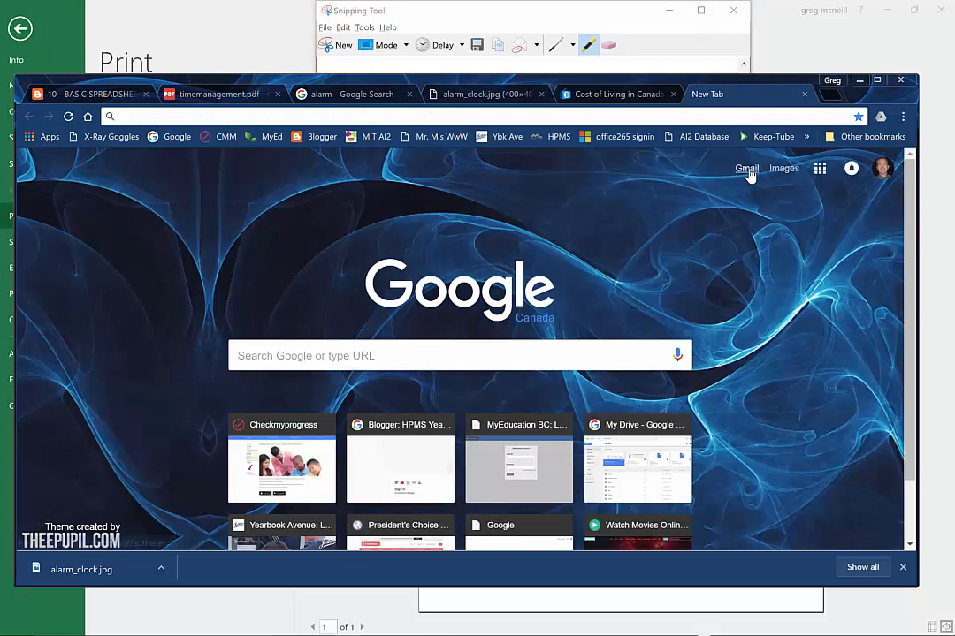
left_click(747, 170)
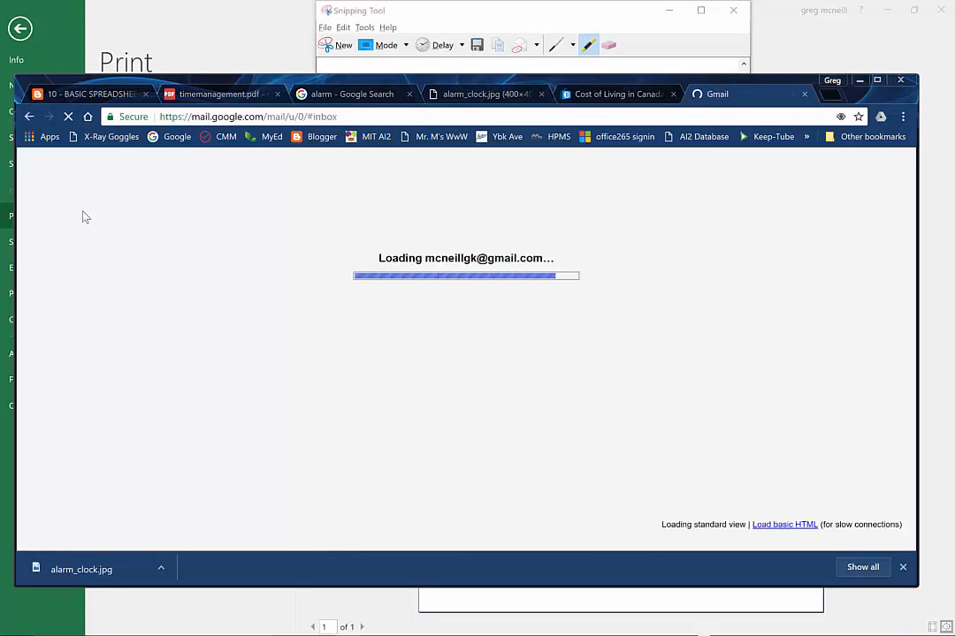
left_click(78, 238)
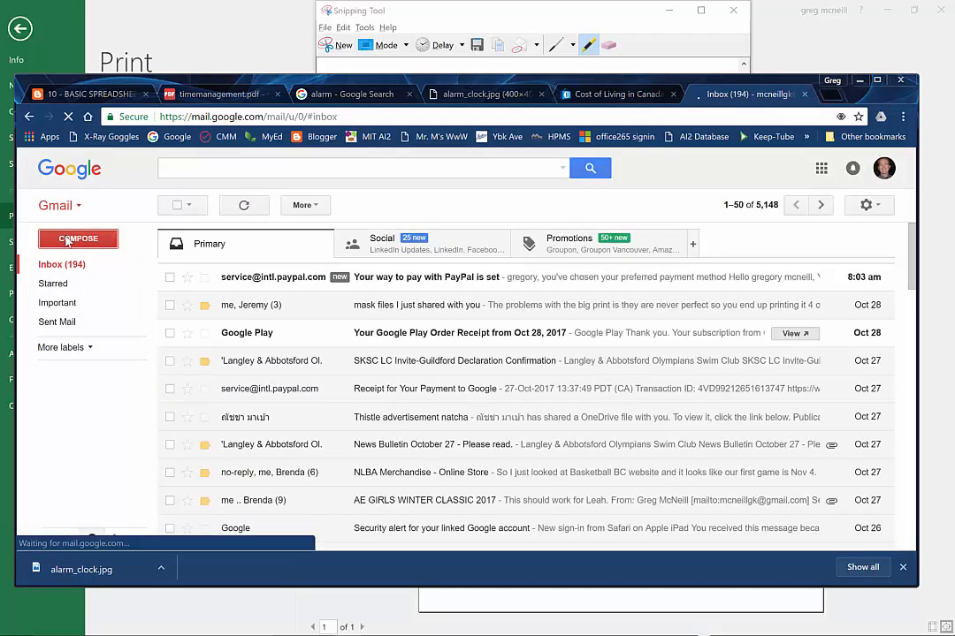
left_click(78, 239)
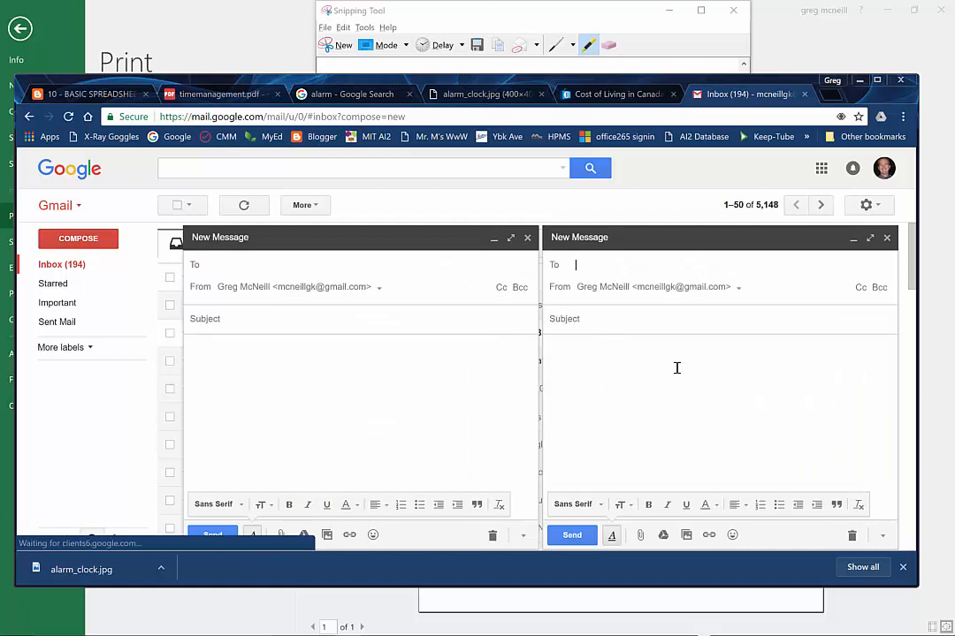
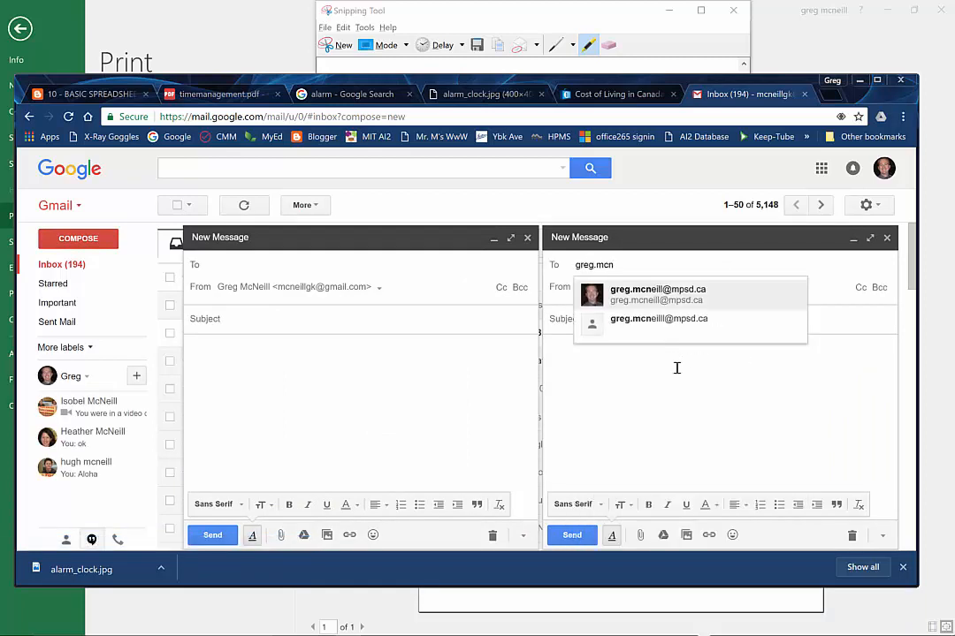
Fill in the message's recipient with the teacher's e-mail, set the subject to CC8-excel and begin the body text
key("Return")
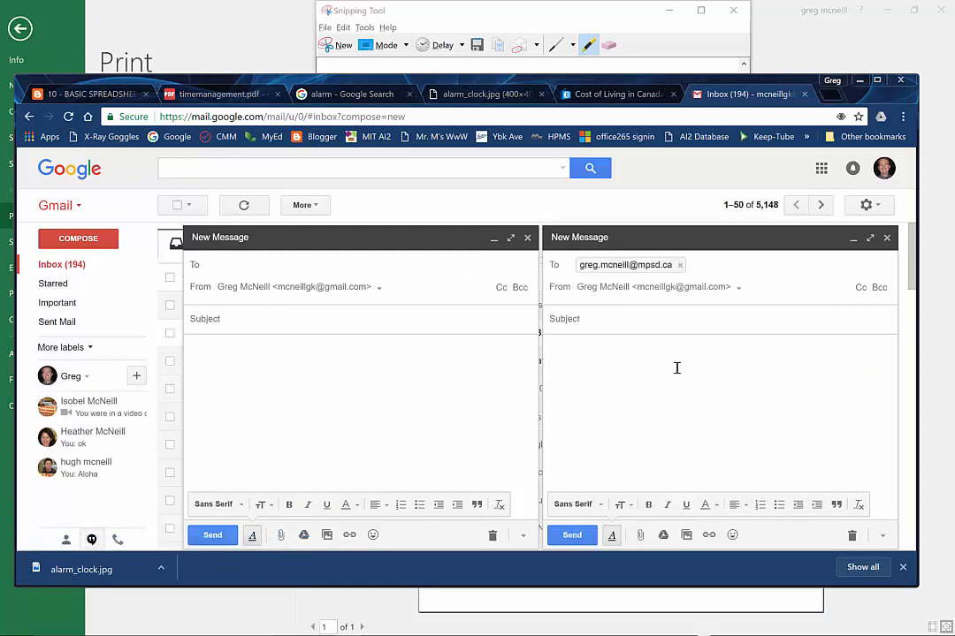
key("Tab")
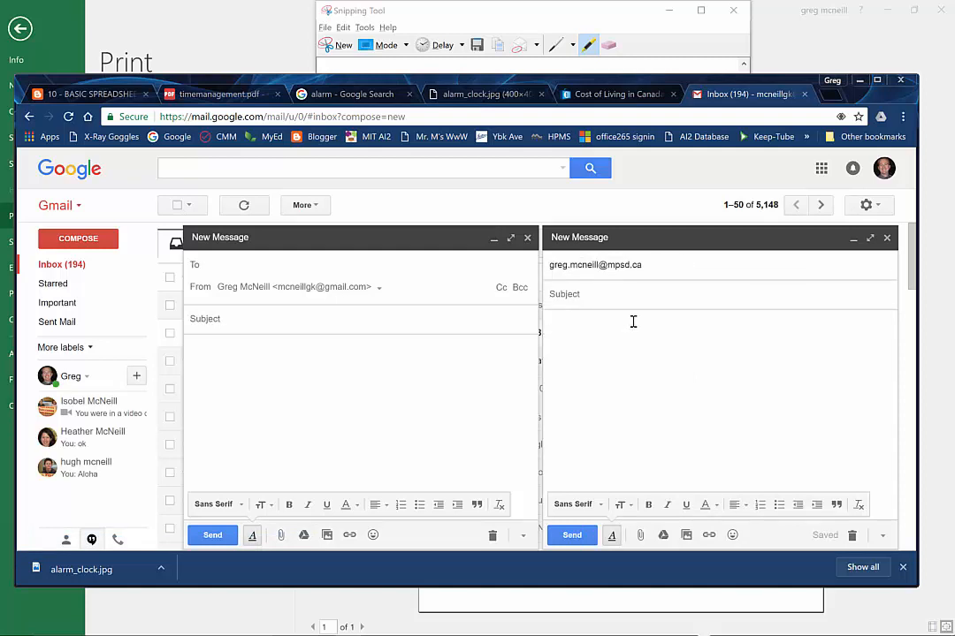
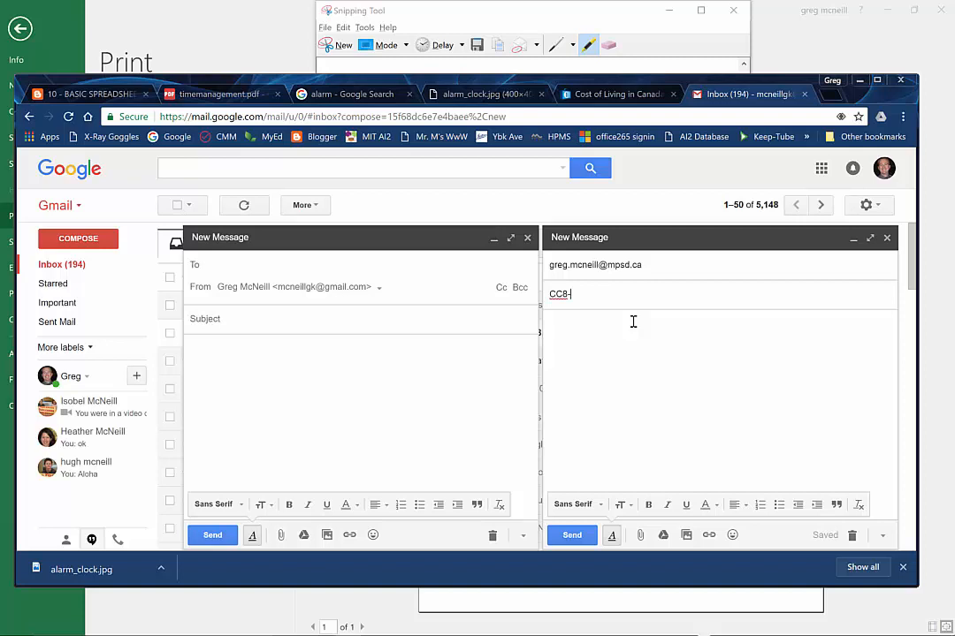
left_click(623, 347)
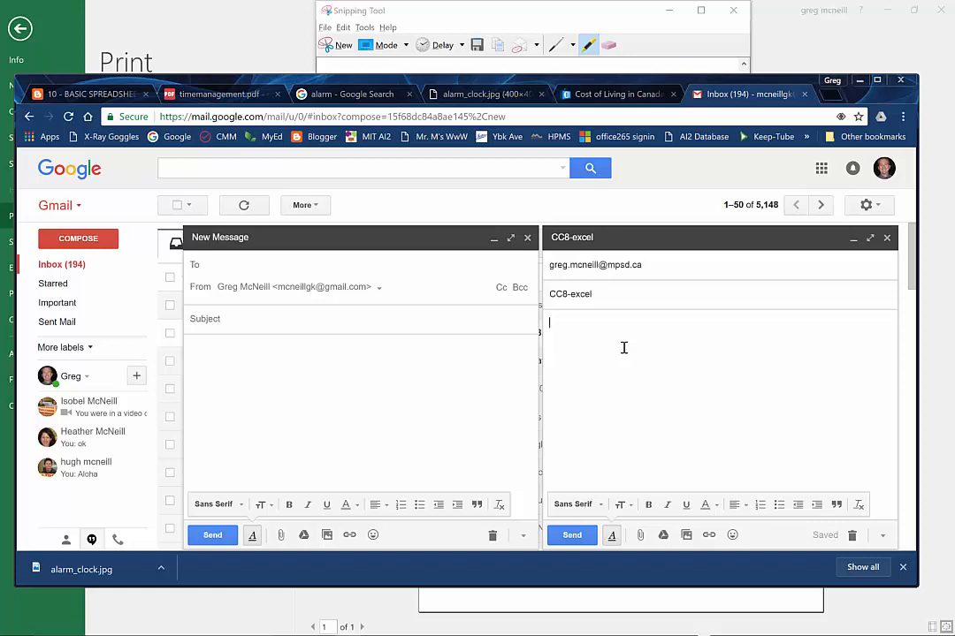
type("please mark my work")
Upload the Capture-budget PNG screenshot from Pictures and insert it inline in the CC8-excel message
left_click(686, 534)
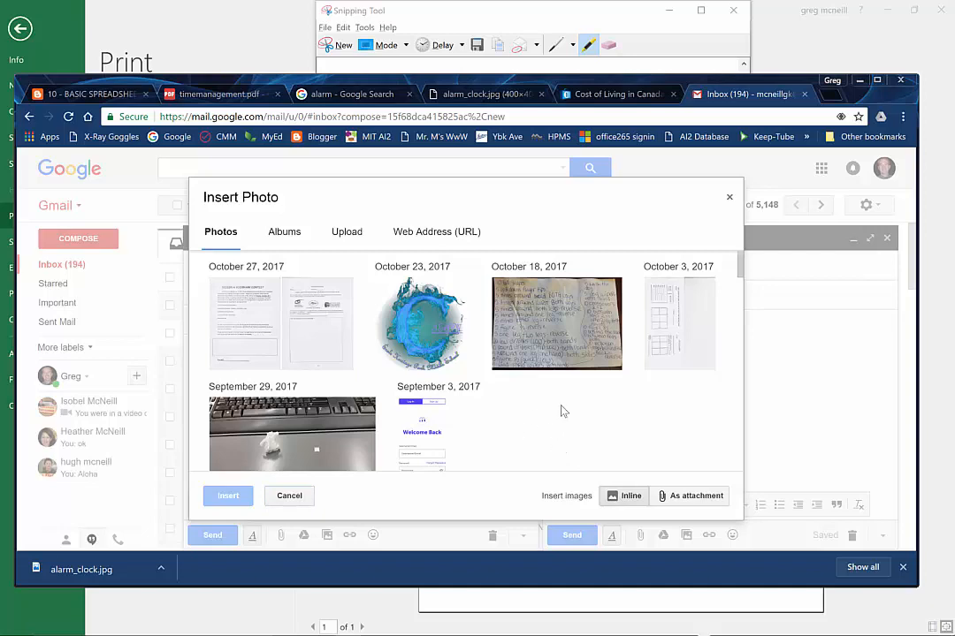
scroll(563, 411, "down", 2)
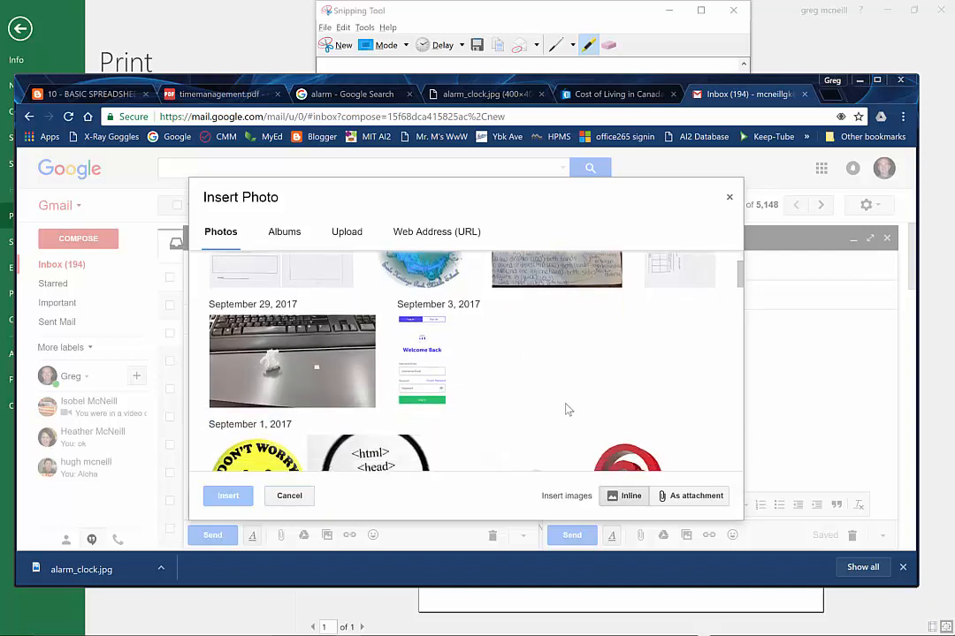
scroll(567, 410, "down", 10)
scroll(568, 409, "up", 12)
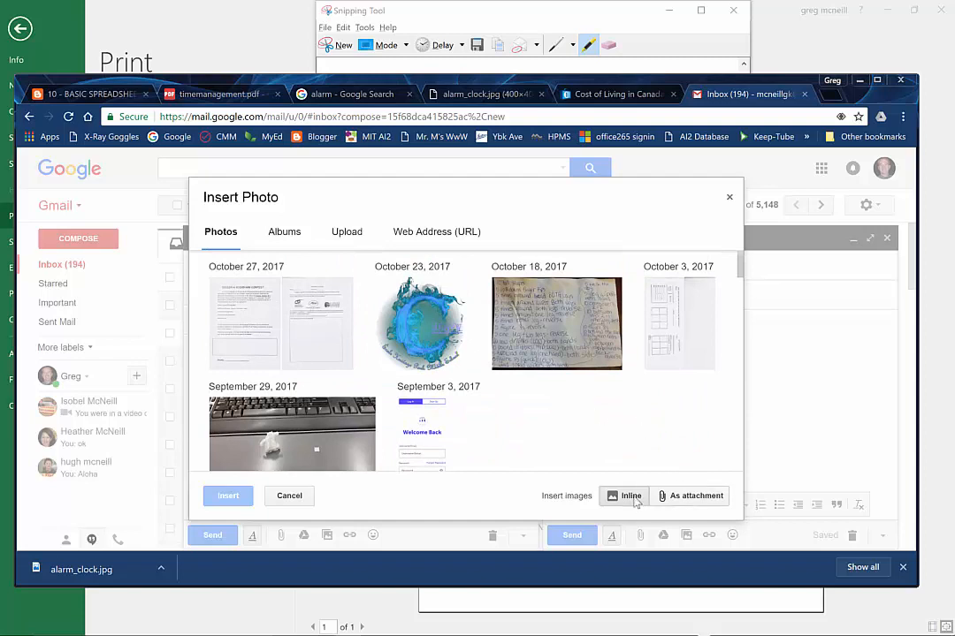
left_click(343, 235)
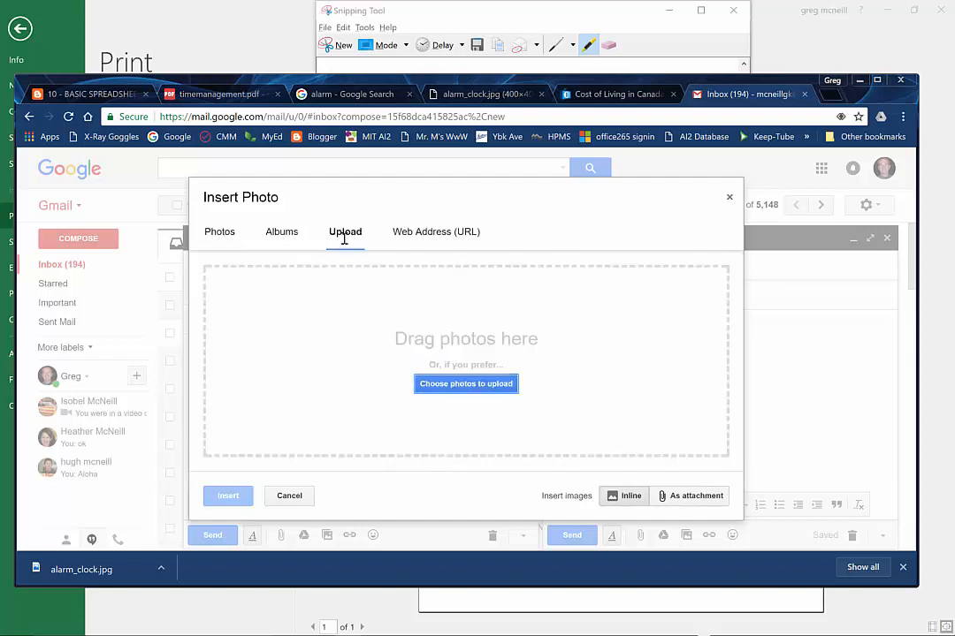
left_click(459, 386)
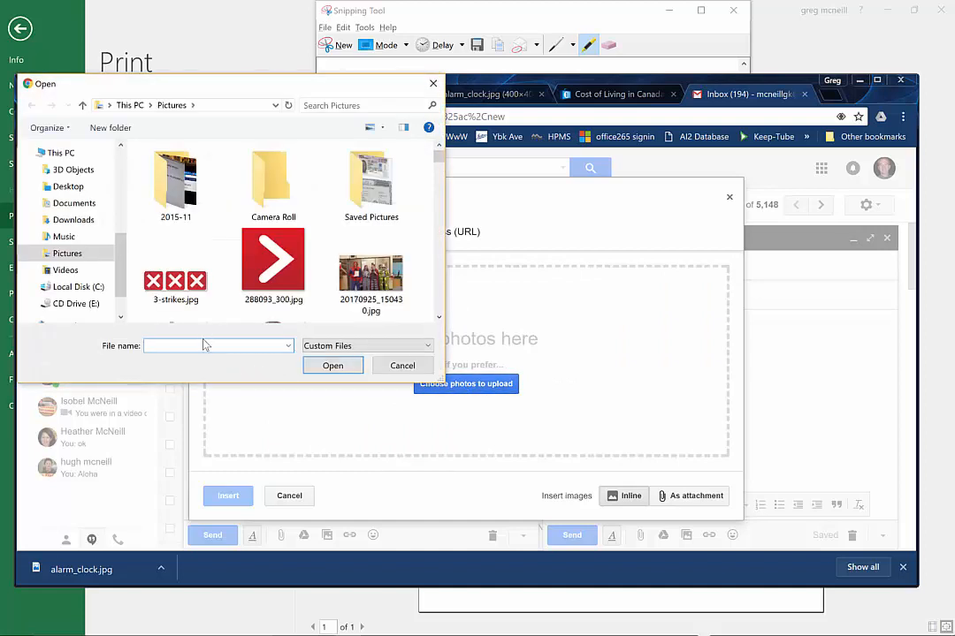
type("capture")
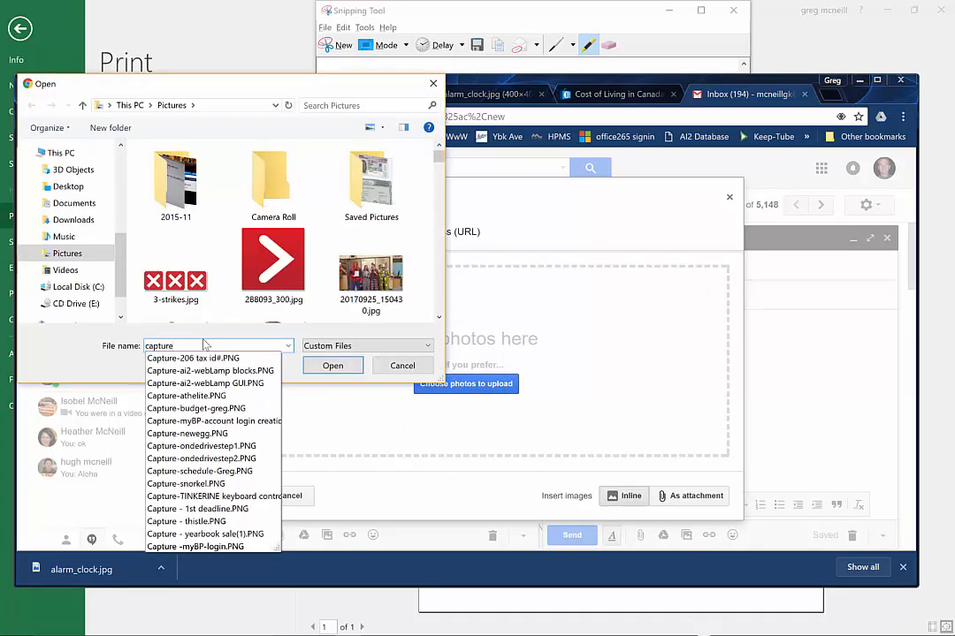
type("-budg")
key("Down")
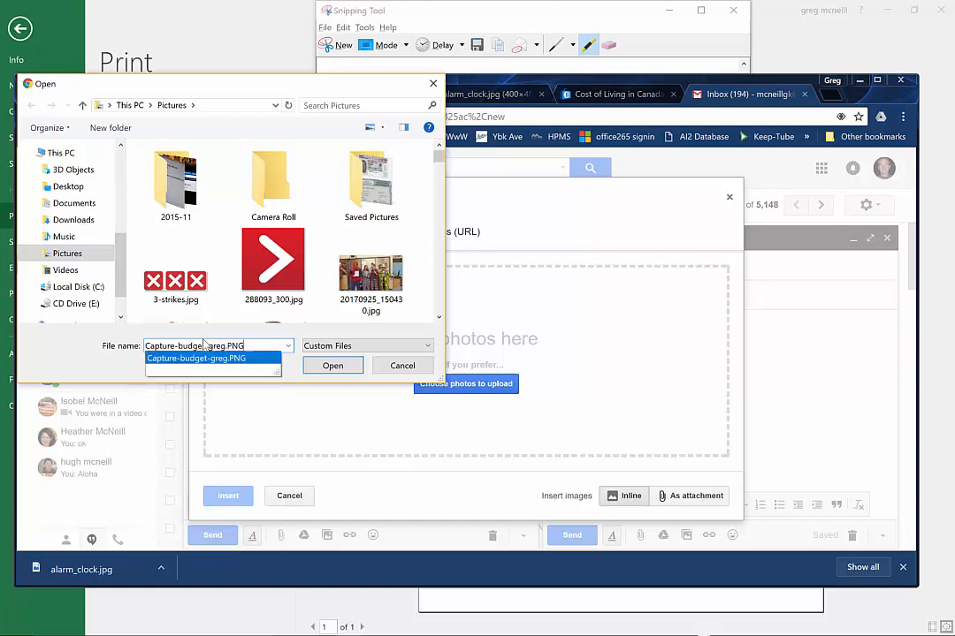
key("Return")
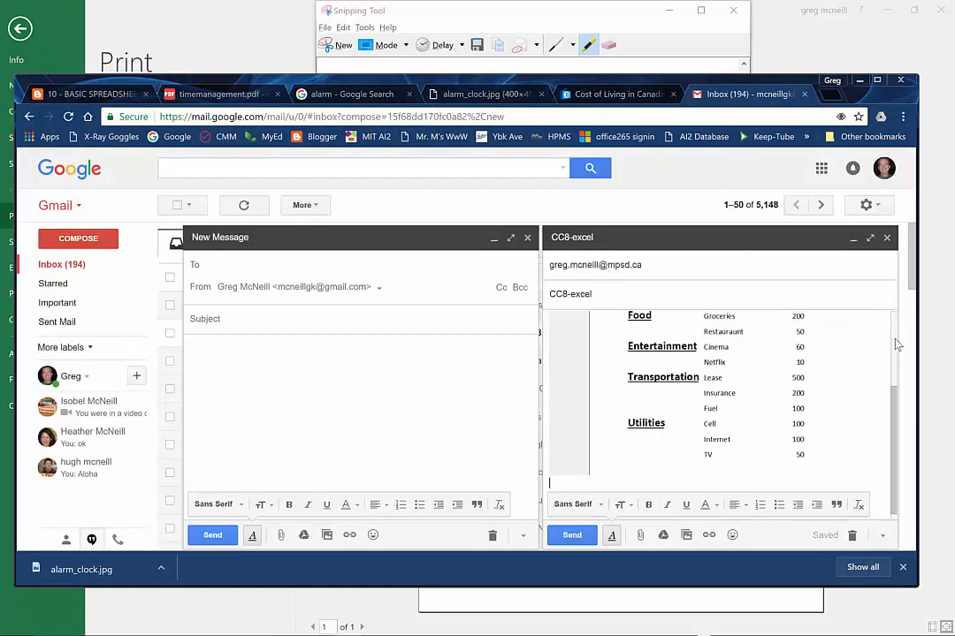
Open the photo upload option again for the CC8-excel message
left_click(686, 535)
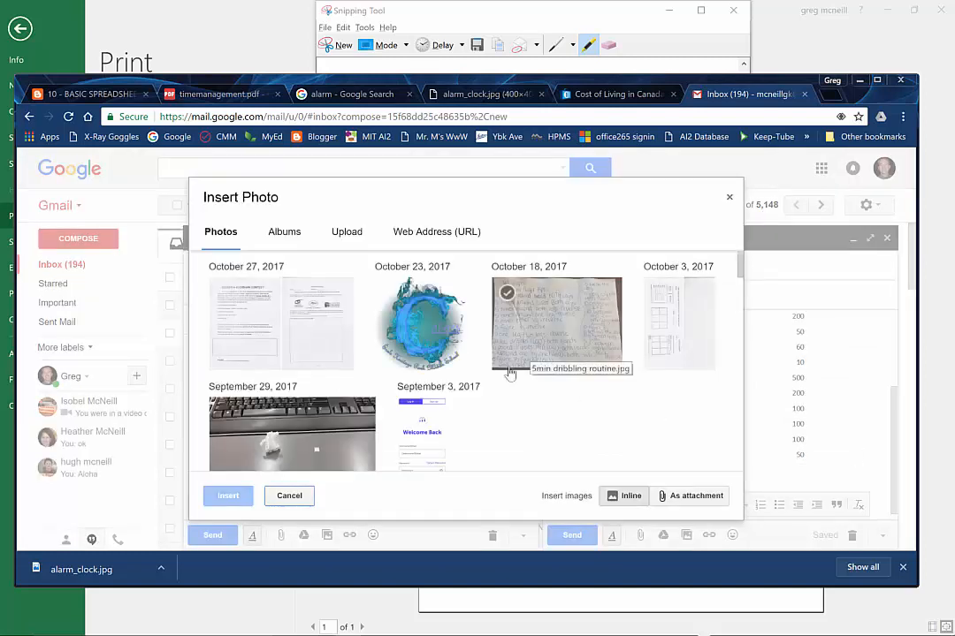
left_click(345, 231)
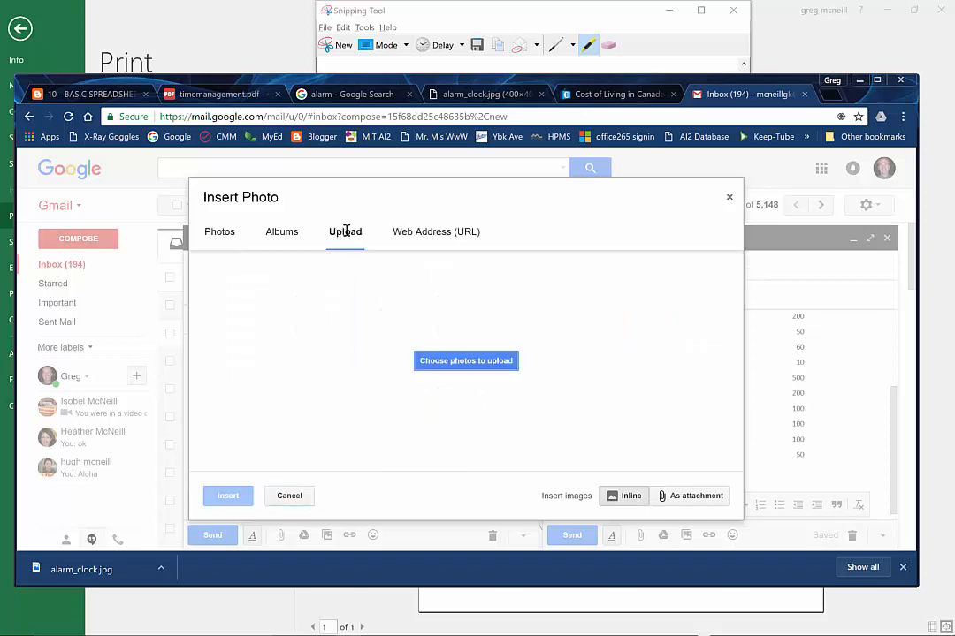
left_click(472, 389)
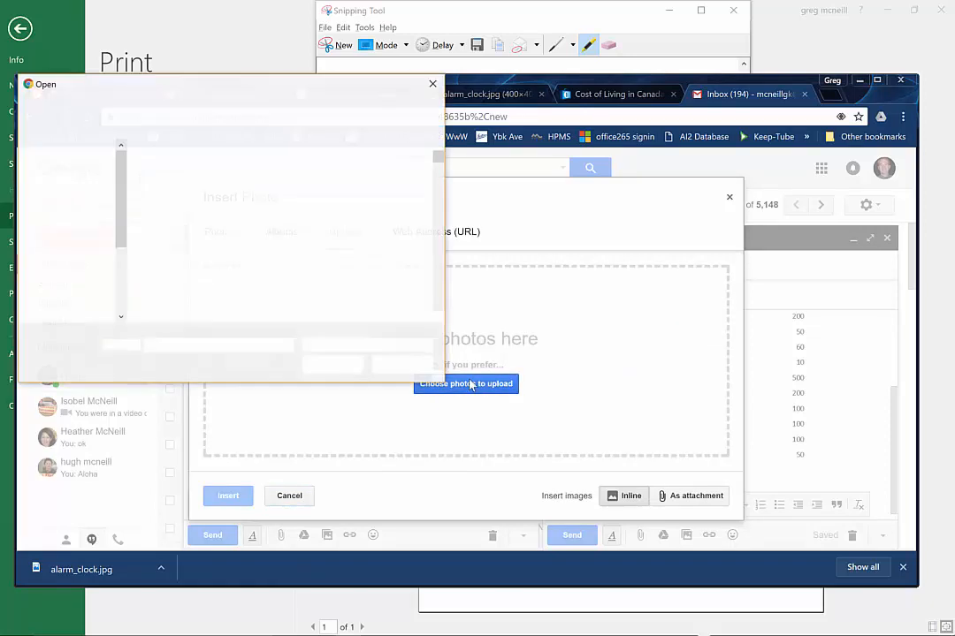
type("cap")
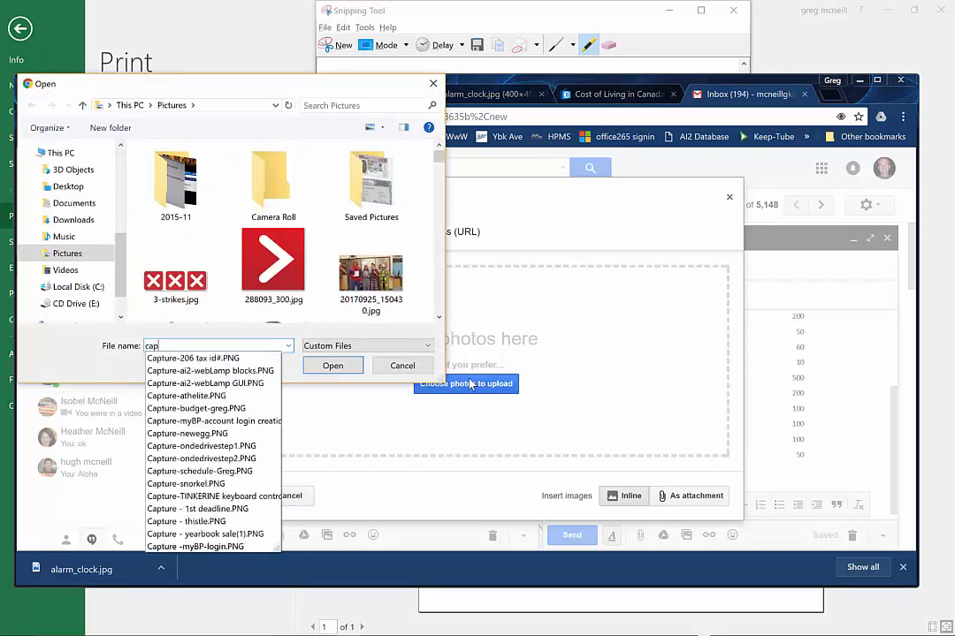
type("ture-")
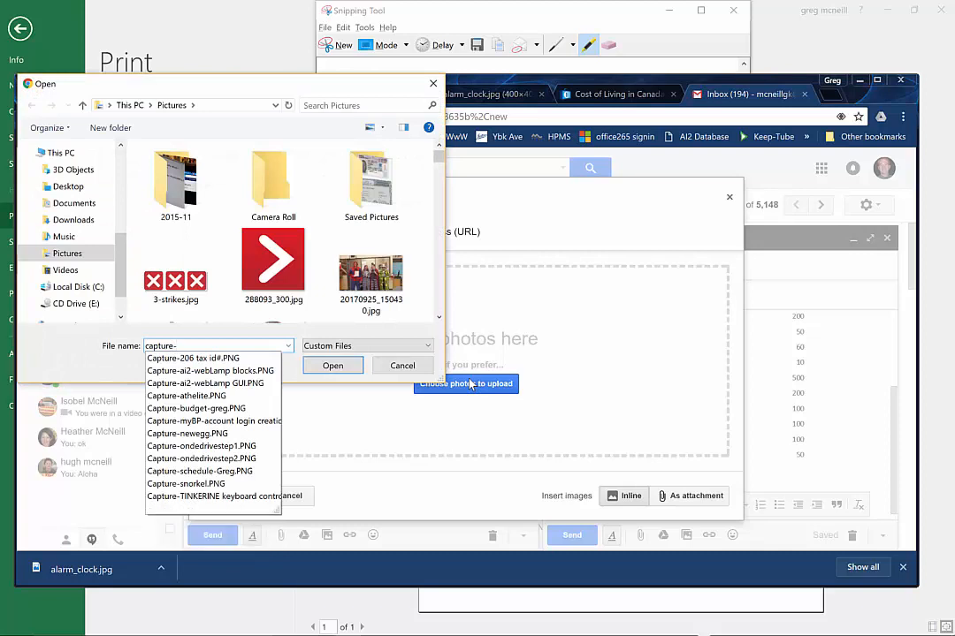
type("tim")
key("BackSpace")
key("BackSpace")
key("BackSpace")
key("alt+Tab")
key("alt+Tab")
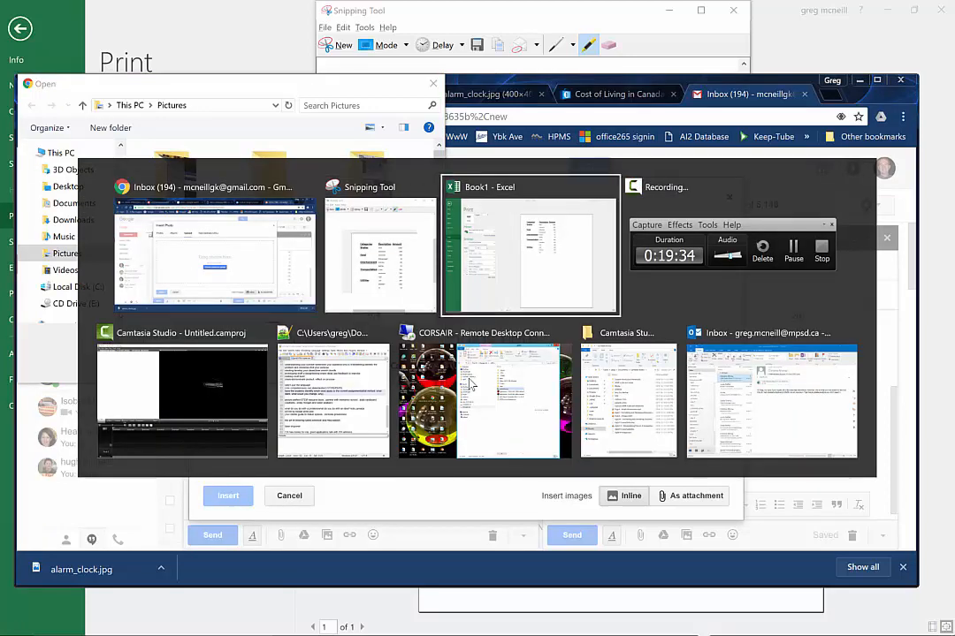
key("alt+Tab")
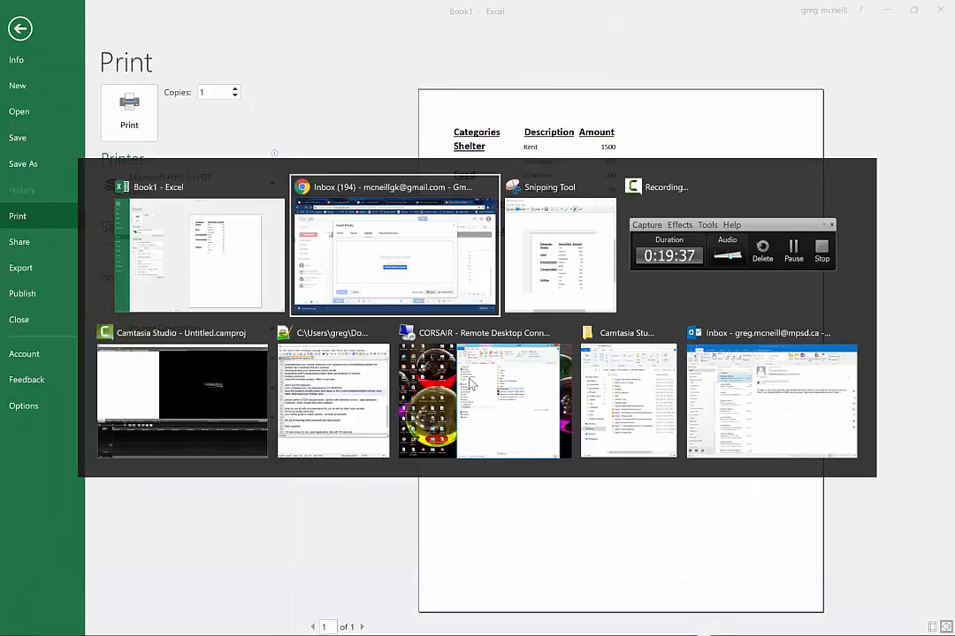
key("alt+Tab")
key("alt+Tab")
key("alt+shift+Tab")
key("alt+shift+Tab")
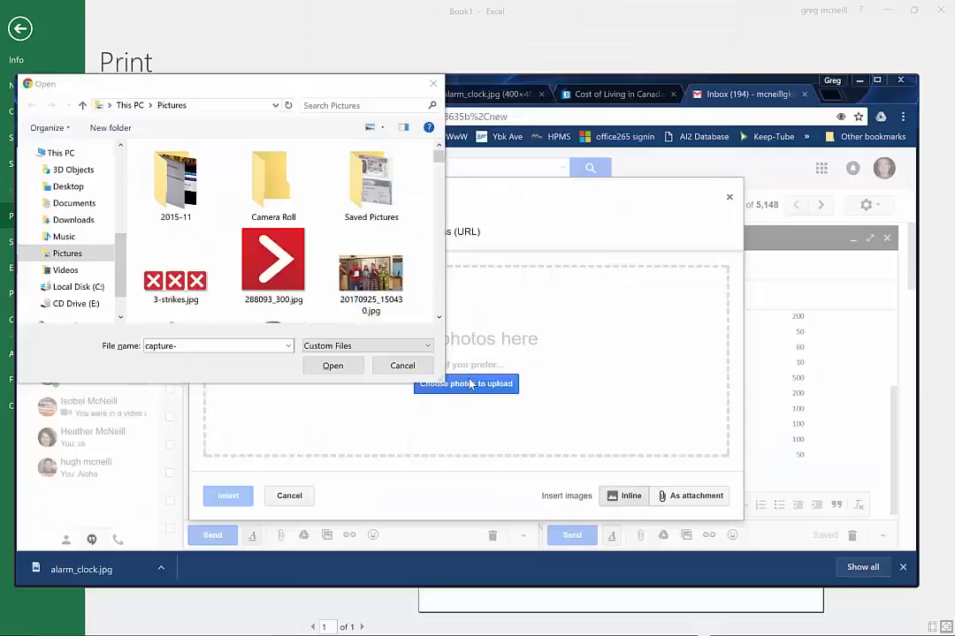
left_click(433, 83)
left_click(84, 94)
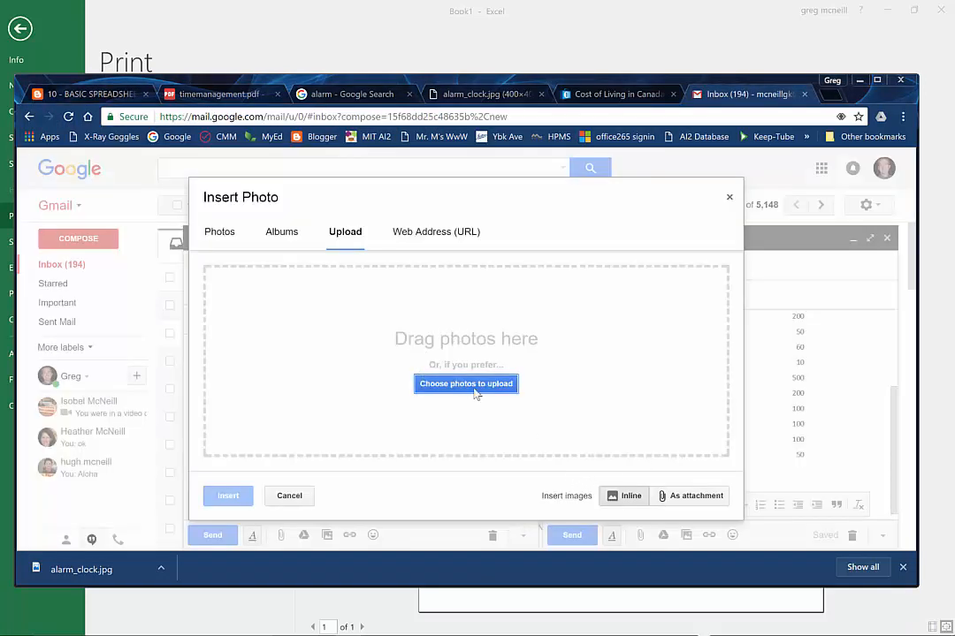
Upload the Capture-schedule PNG screenshot from Pictures and insert it inline below the budget image
left_click(474, 389)
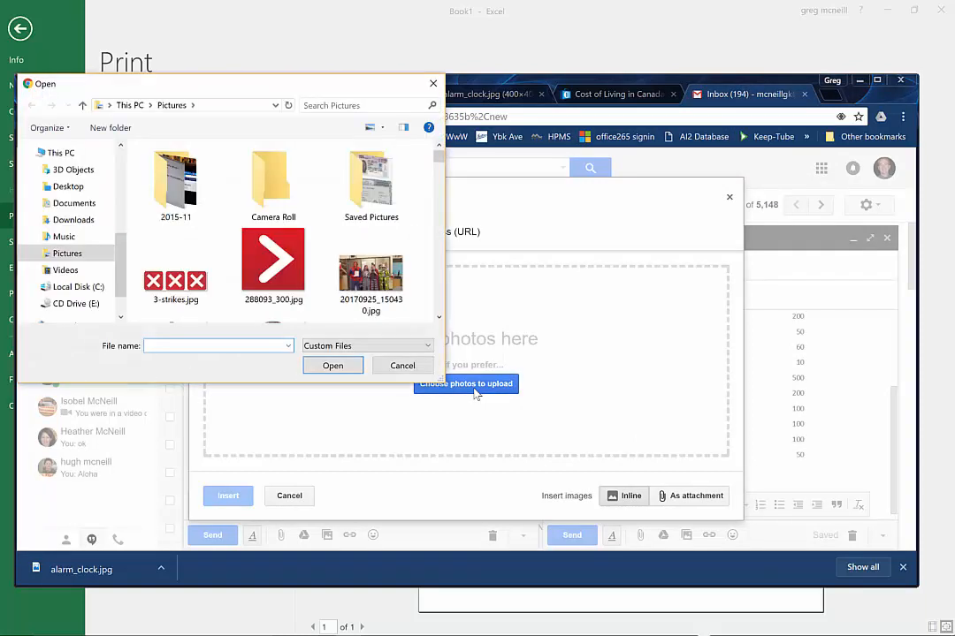
type("capture")
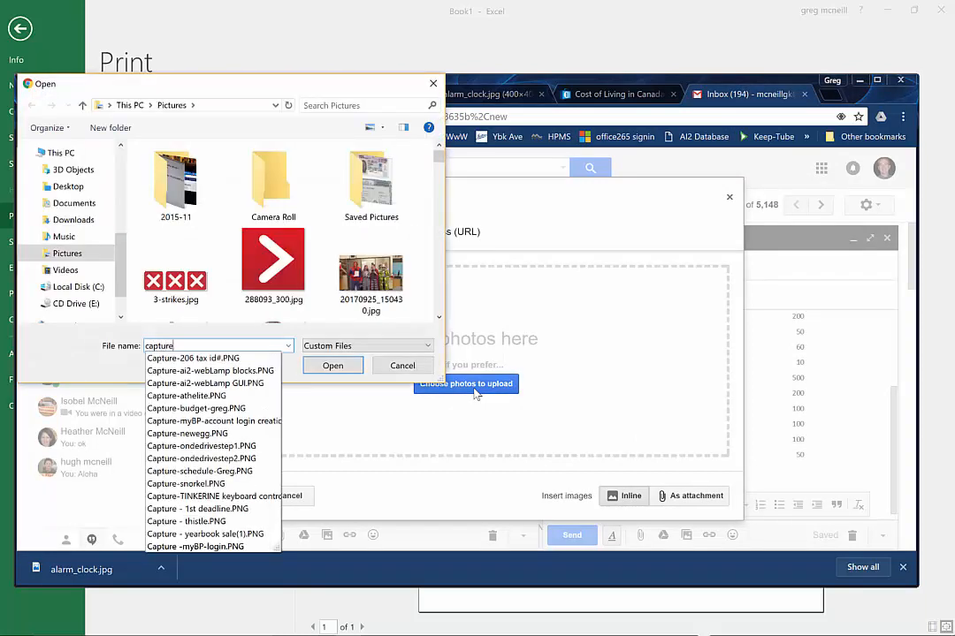
type("-sc")
key("Down")
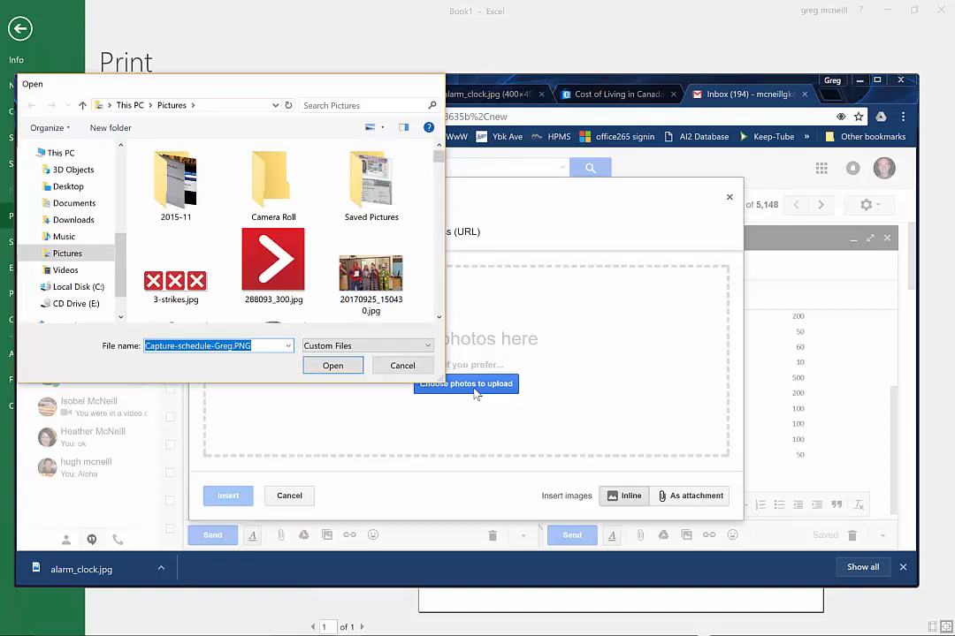
key("Return")
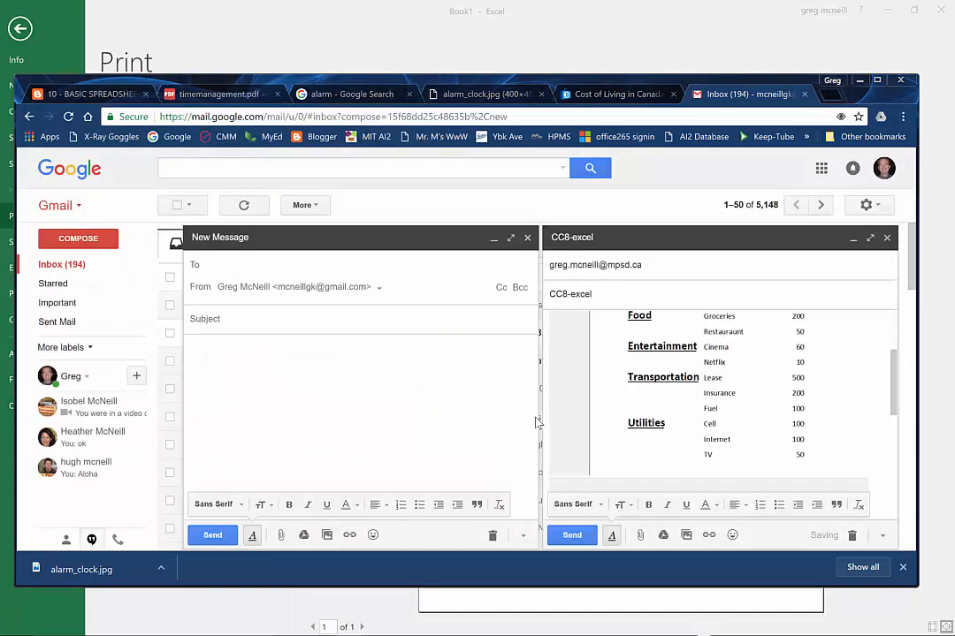